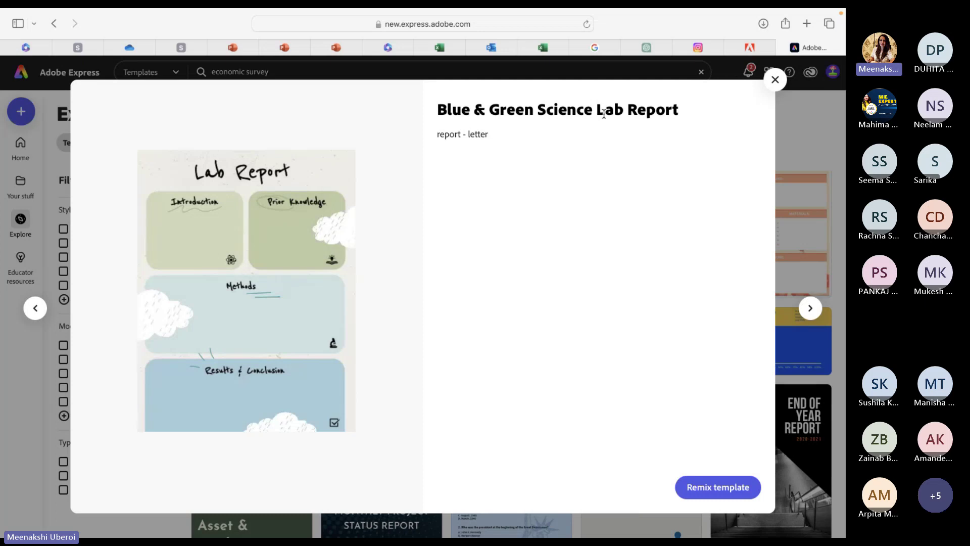
# Remix the Blue & Green Science Lab Report template into an editable design.
pyautogui.click(702, 489)
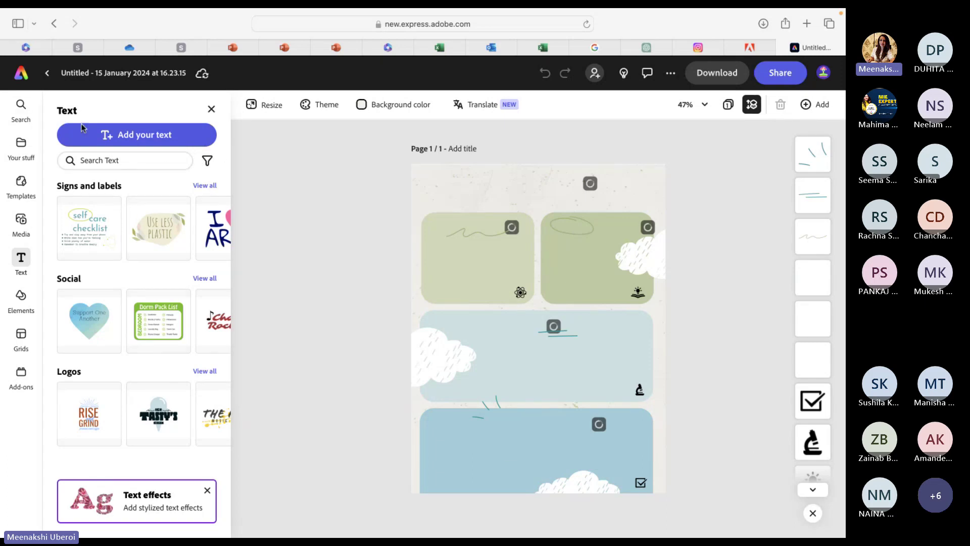
# Close the Text panel, look through the Your stuff files, then show Templates suggestions.
pyautogui.click(212, 109)
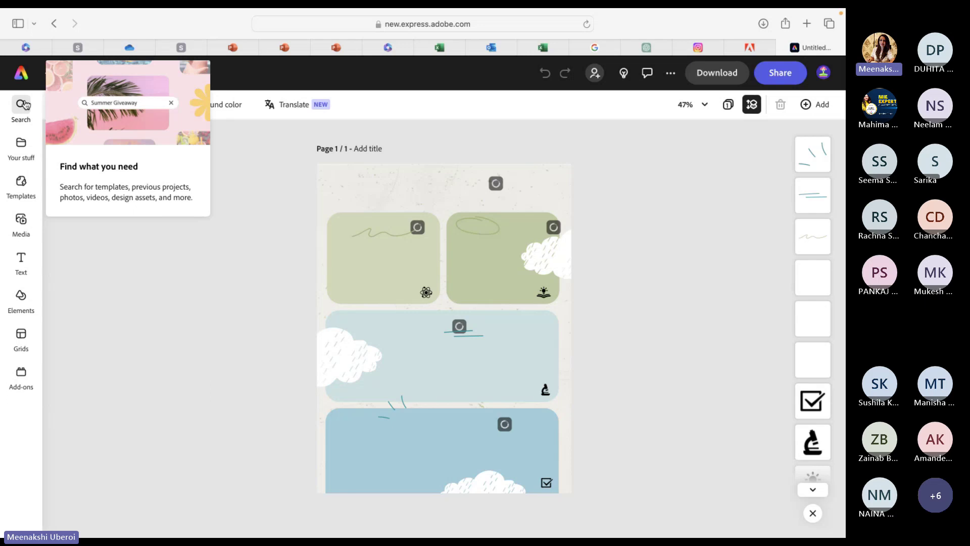
pyautogui.moveTo(23, 156)
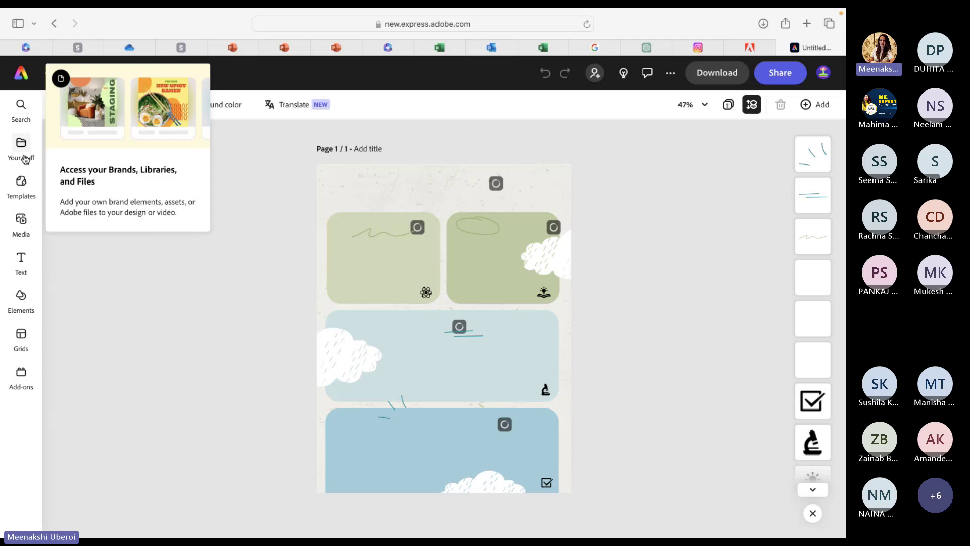
pyautogui.click(22, 157)
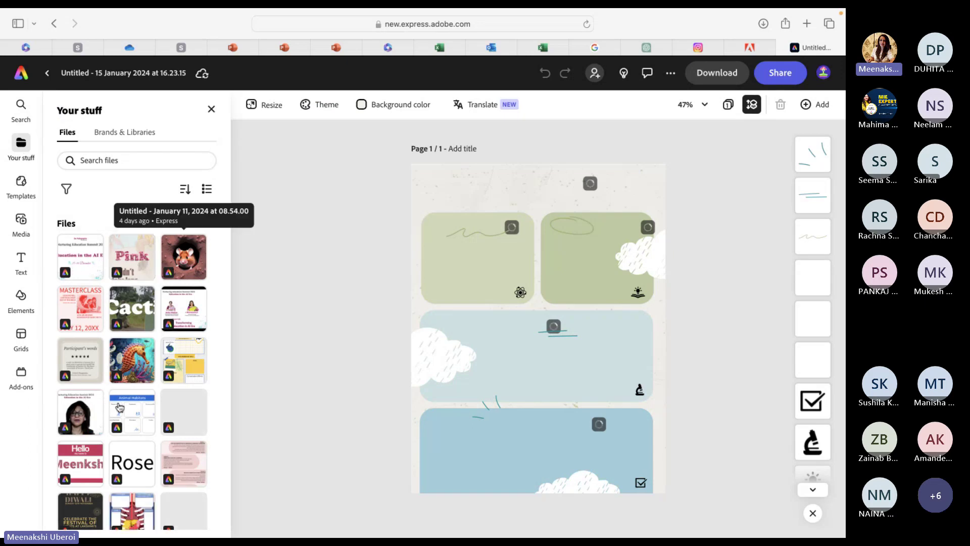
pyautogui.scroll(-3, 121, 404)
pyautogui.scroll(-8, 119, 450)
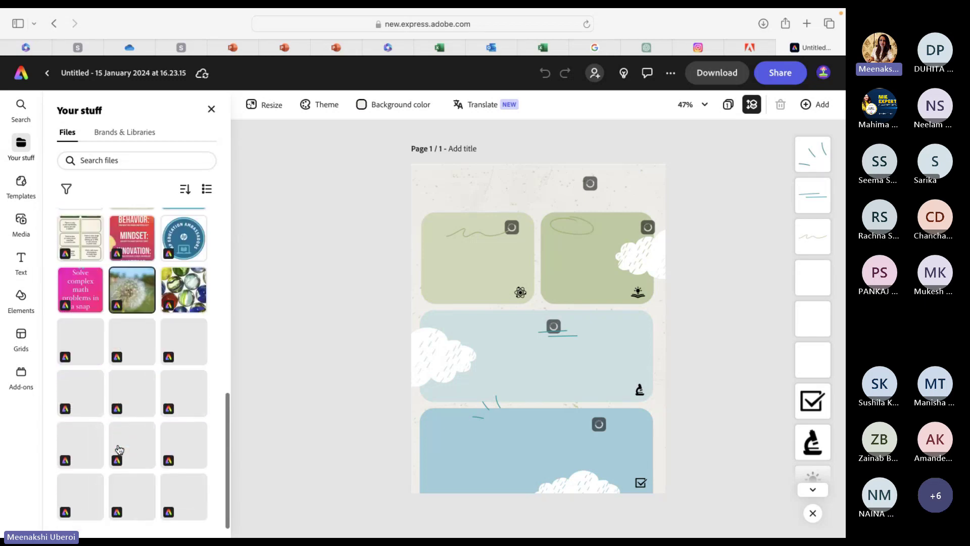
pyautogui.scroll(12, 119, 449)
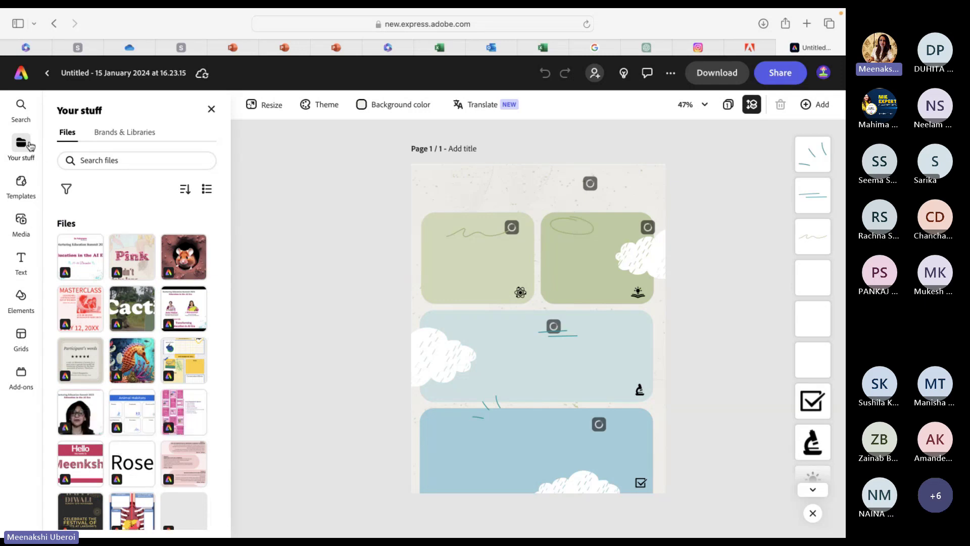
pyautogui.click(21, 187)
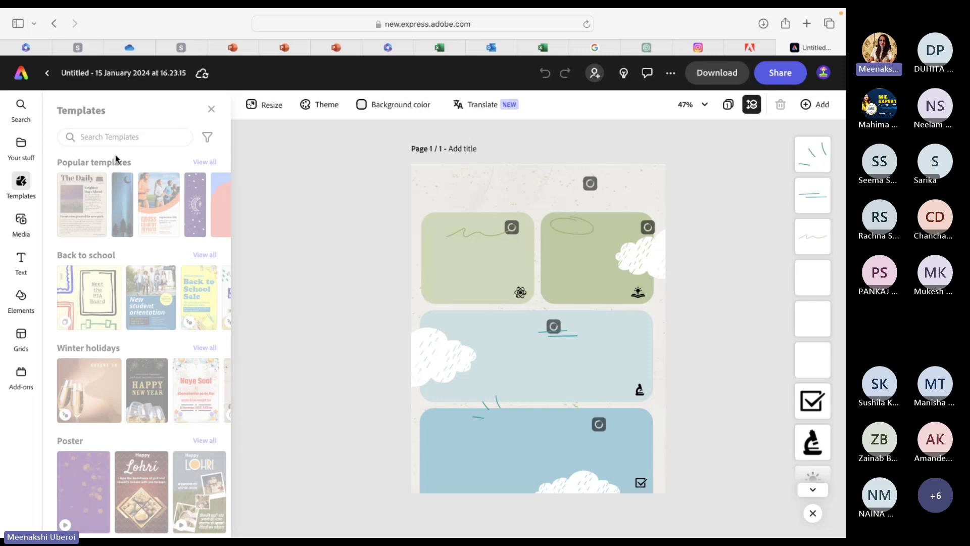
# Upload depedagogics_qr.png from Downloads through Media's Upload from device.
pyautogui.click(21, 220)
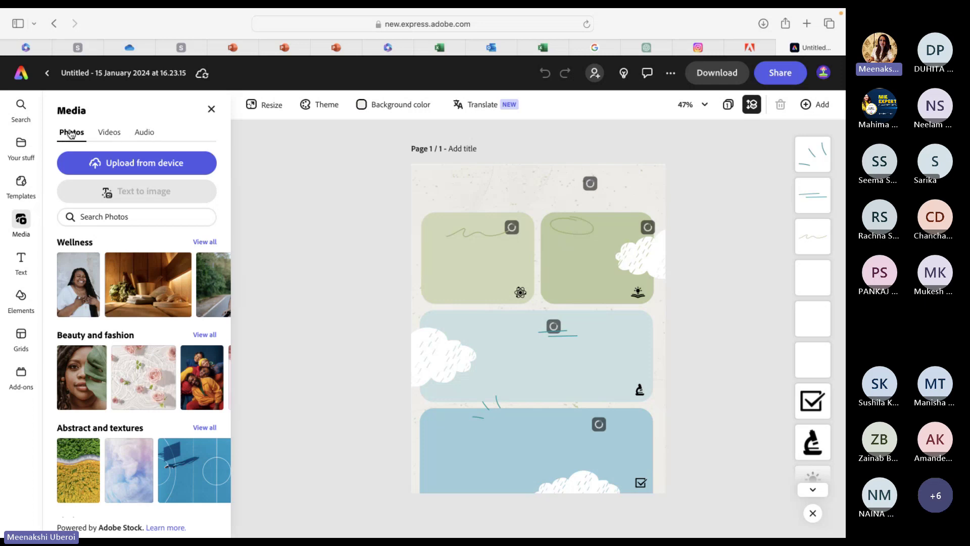
pyautogui.scroll(-2, 96, 285)
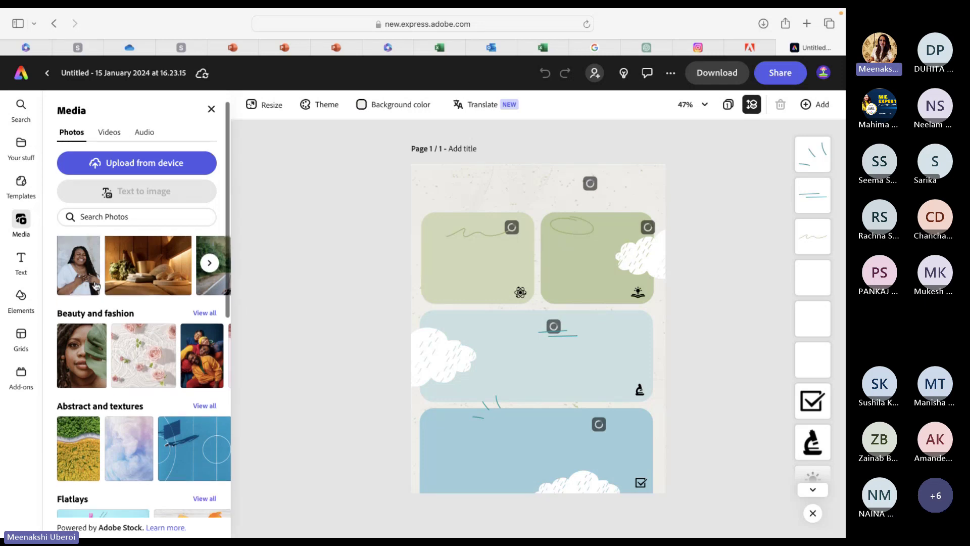
pyautogui.scroll(2, 96, 285)
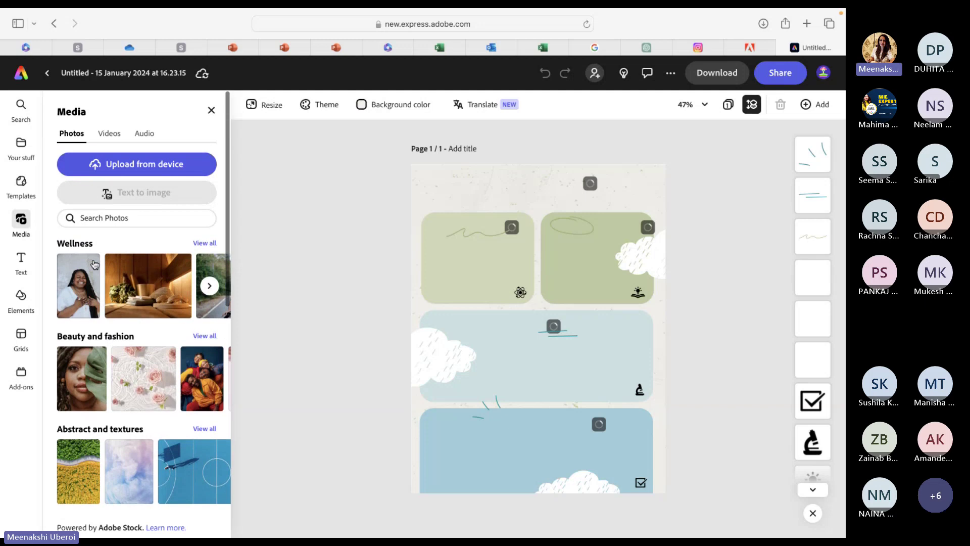
pyautogui.click(120, 166)
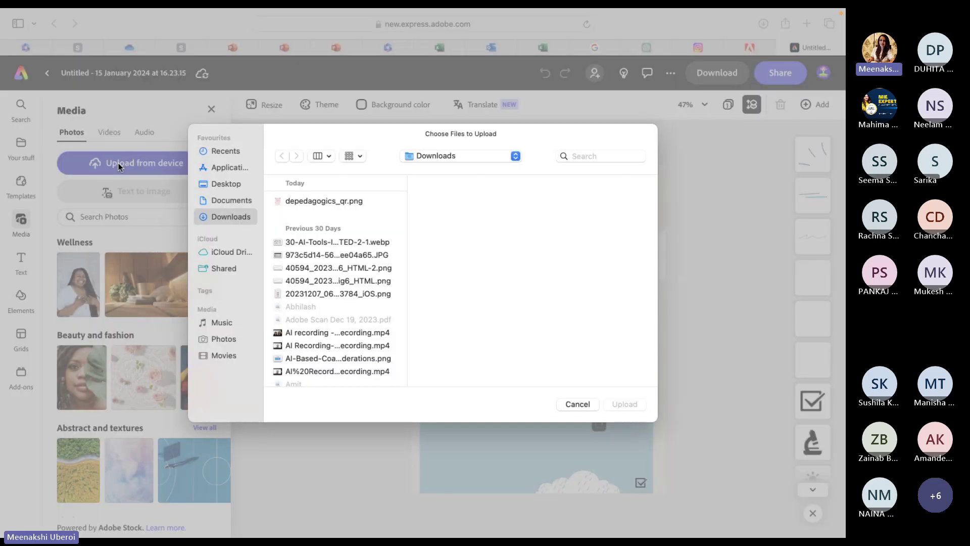
pyautogui.click(303, 202)
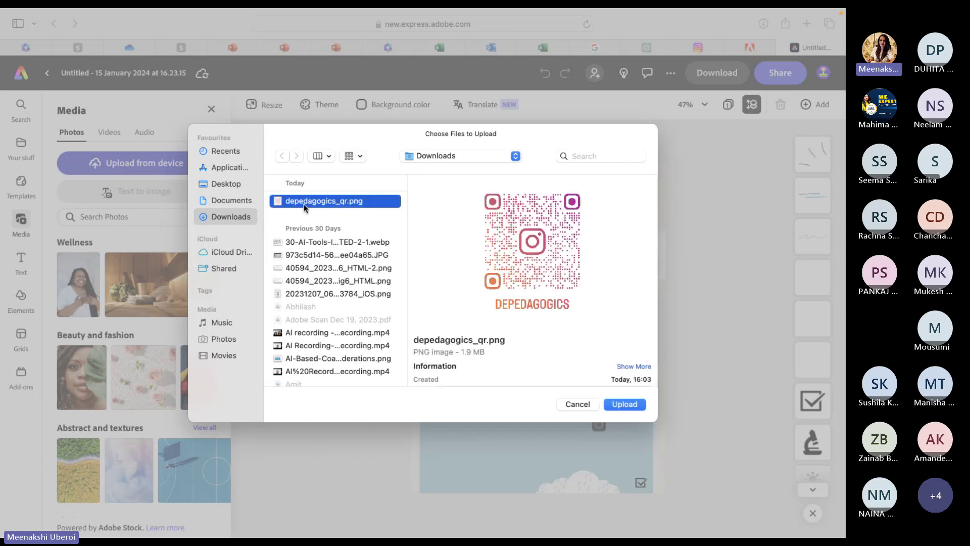
pyautogui.click(624, 404)
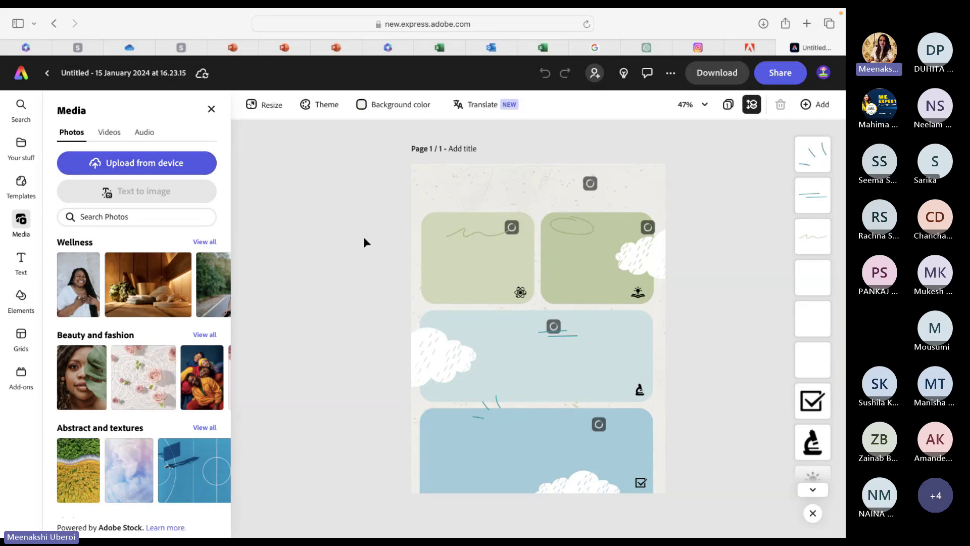
# Reload the lab report design, select then deselect the background image, and copy the page URL.
pyautogui.click(586, 24)
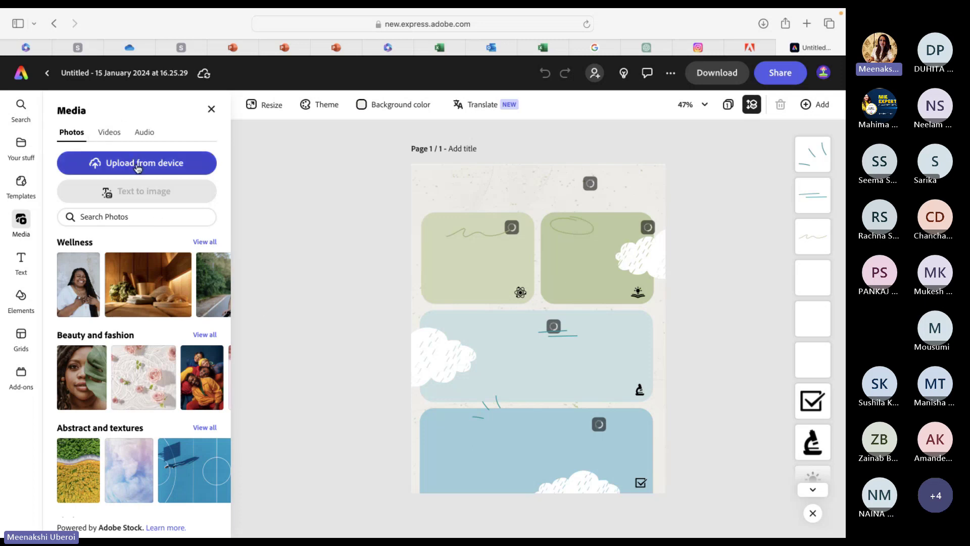
pyautogui.click(448, 188)
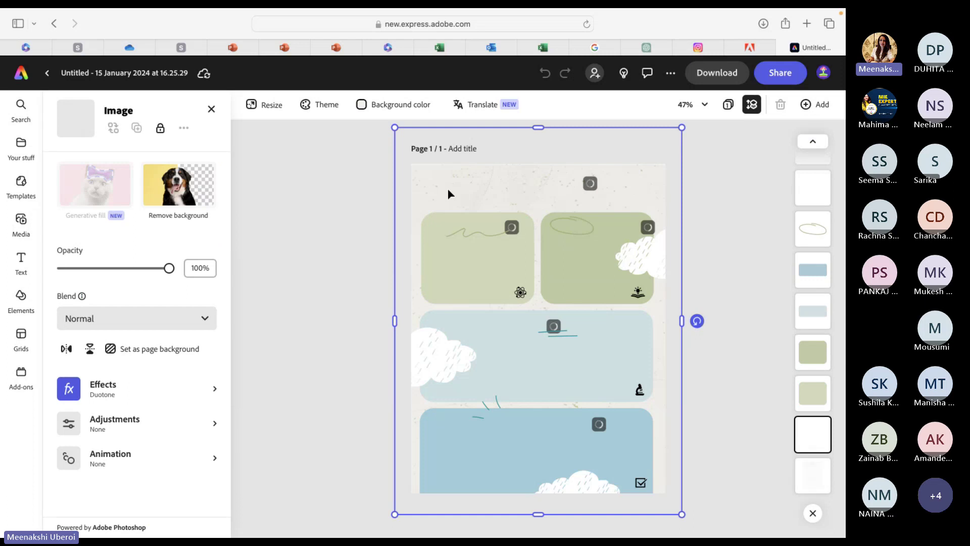
pyautogui.click(319, 273)
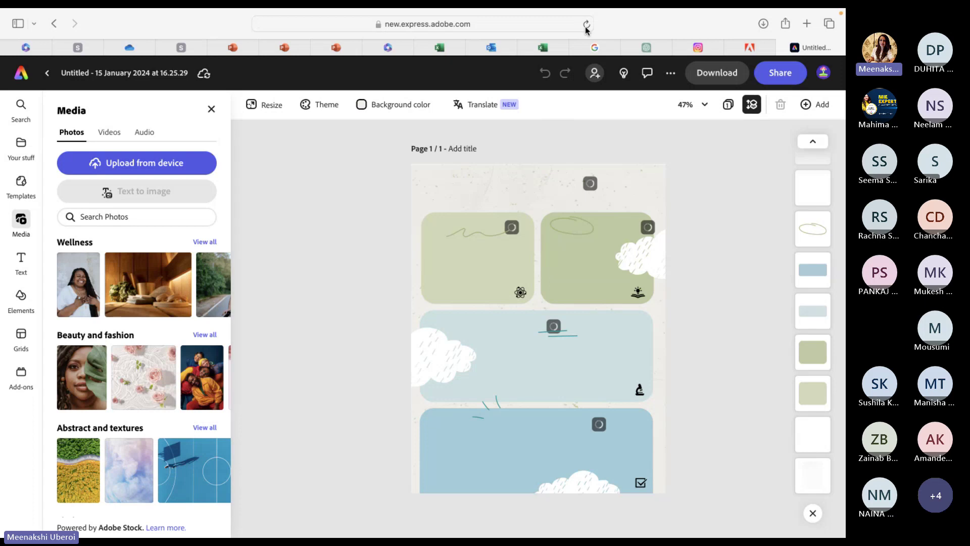
pyautogui.click(556, 28)
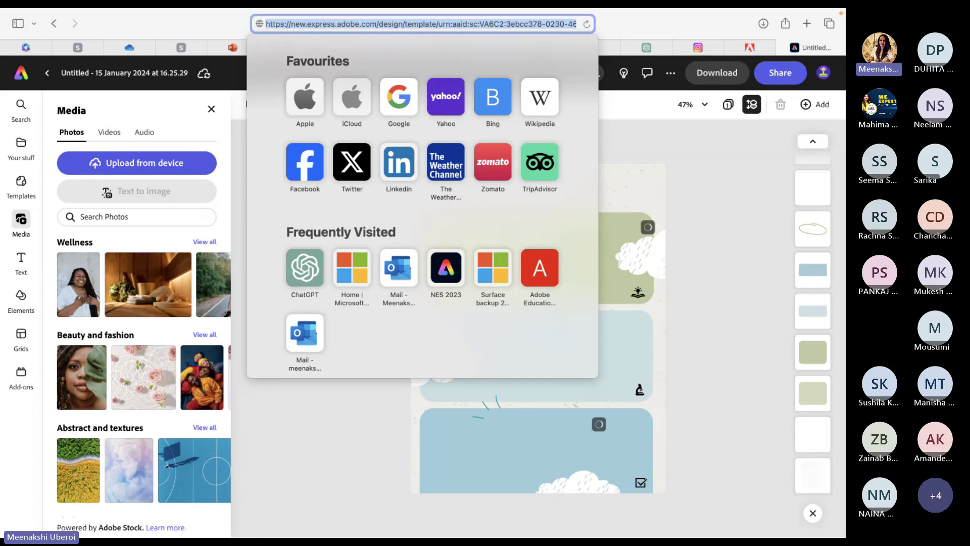
# Paste the copied Adobe Express design address into a new Chrome tab and load it.
pyautogui.click(252, 525)
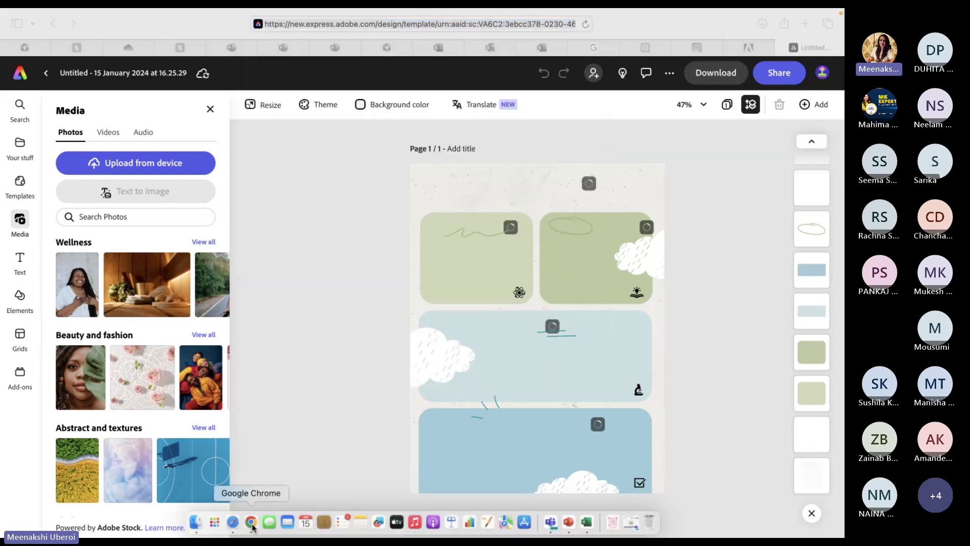
pyautogui.click(785, 25)
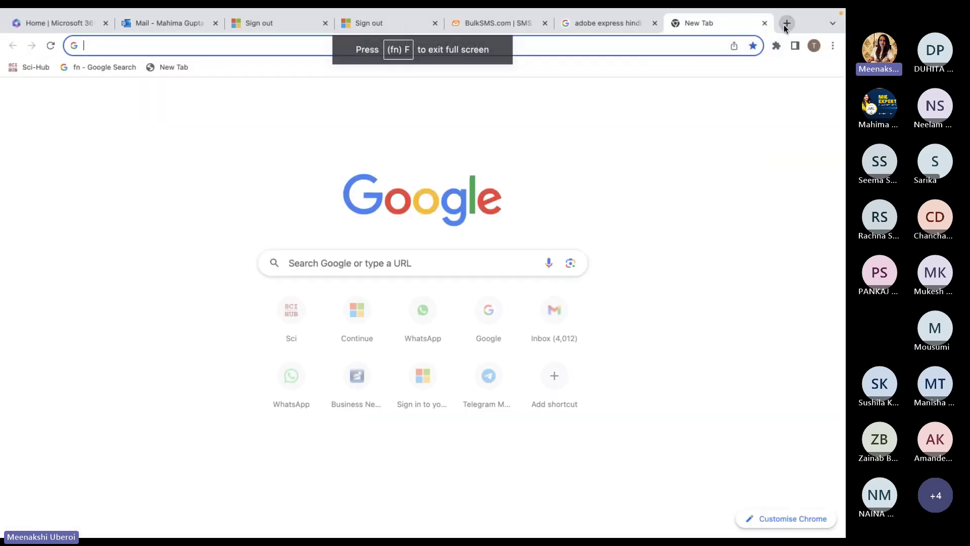
pyautogui.write('v')
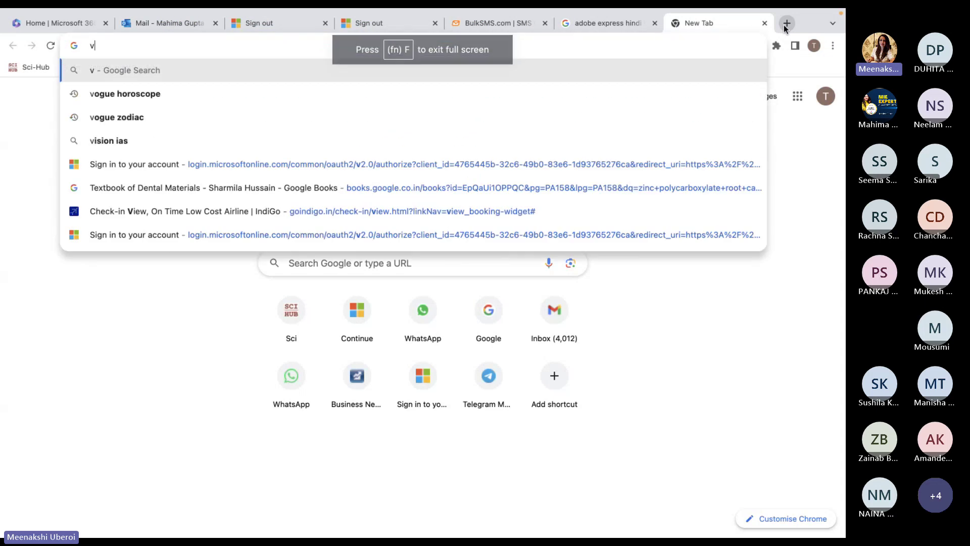
pyautogui.press('BackSpace')
pyautogui.press('super+v')
pyautogui.press('Return')
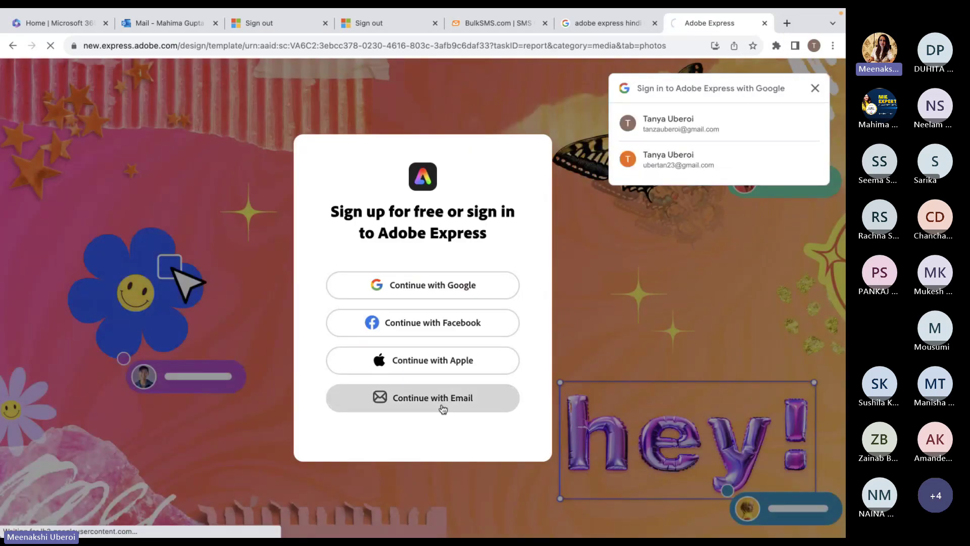
# Sign in to Adobe with the account e-mail and password, re-entering the rejected password.
pyautogui.click(444, 409)
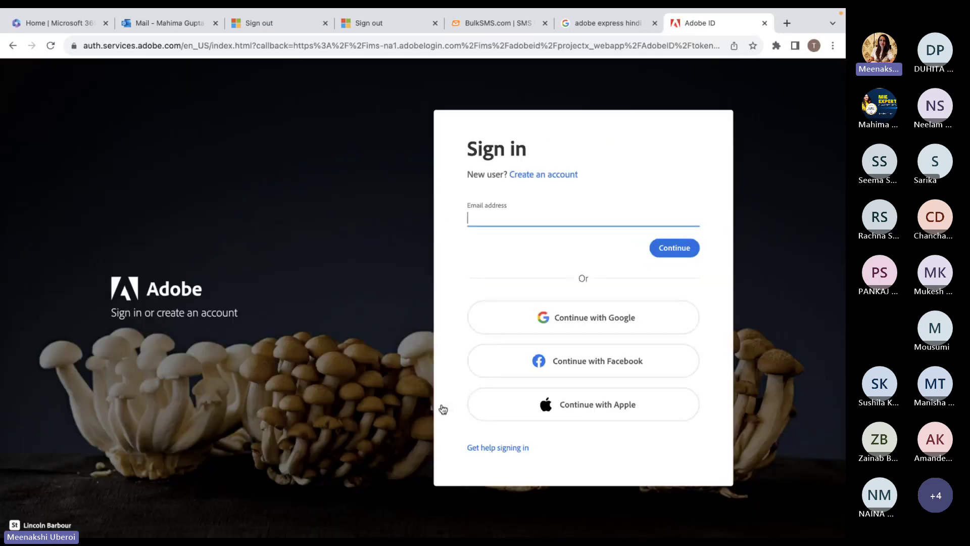
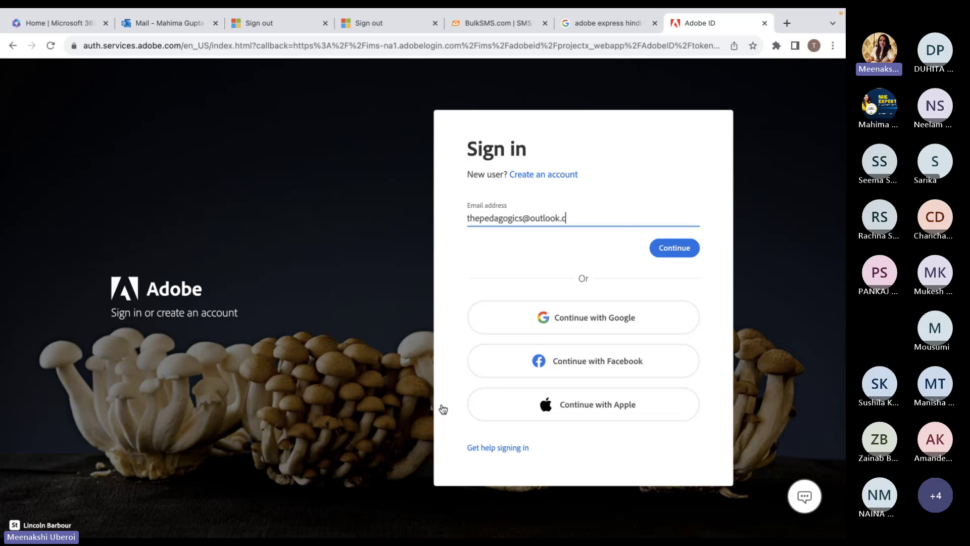
pyautogui.press('Return')
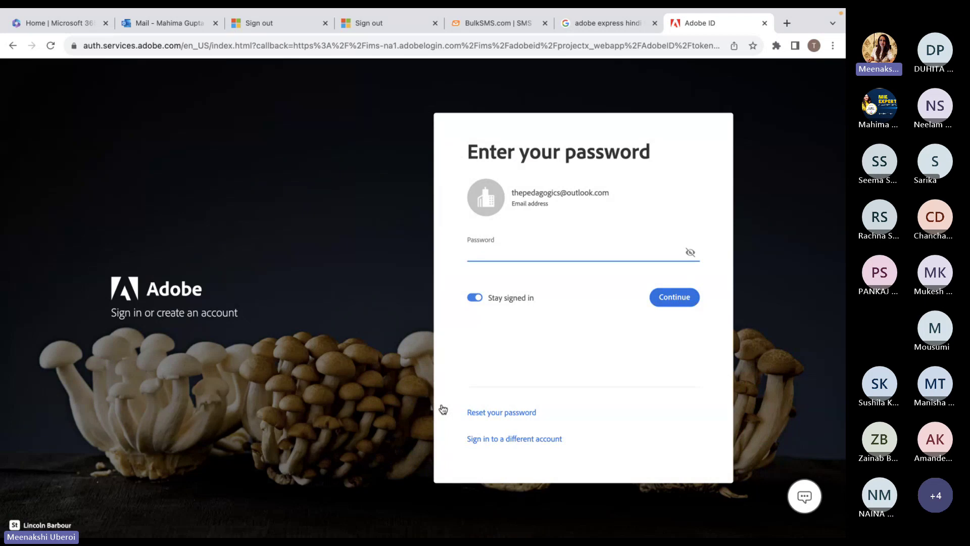
pyautogui.write('•••••••••••')
pyautogui.press('Return')
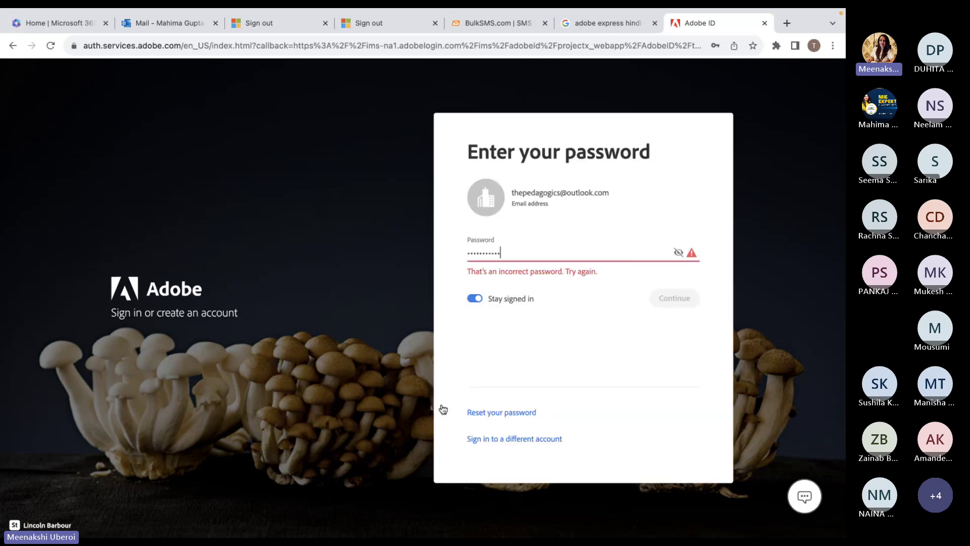
pyautogui.press('BackSpace')
pyautogui.press('BackSpace')
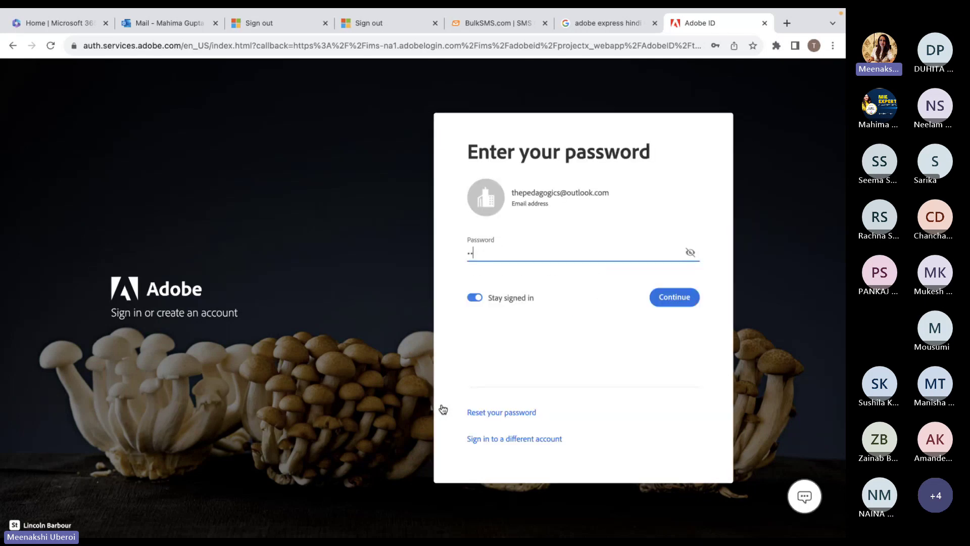
pyautogui.press('BackSpace')
pyautogui.press('BackSpace')
pyautogui.write('••••••••••')
pyautogui.press('Return')
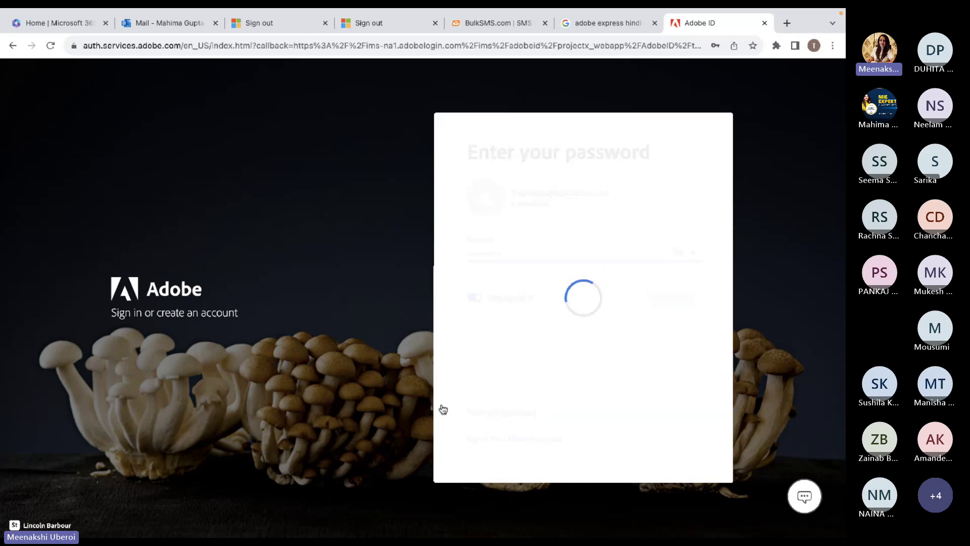
# Skip team setup, save the password in Chrome, and choose the DE PEDAGOGICS profile.
pyautogui.click(603, 448)
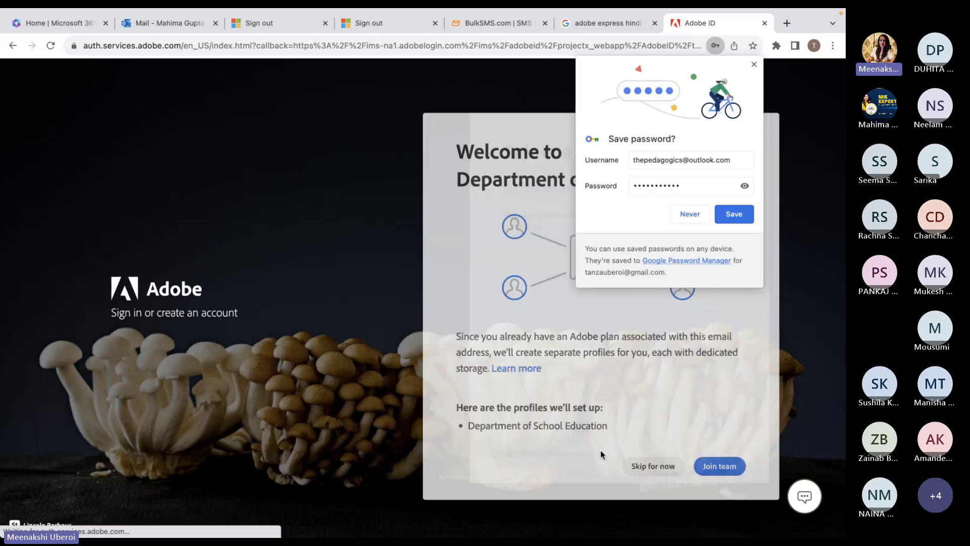
pyautogui.click(735, 214)
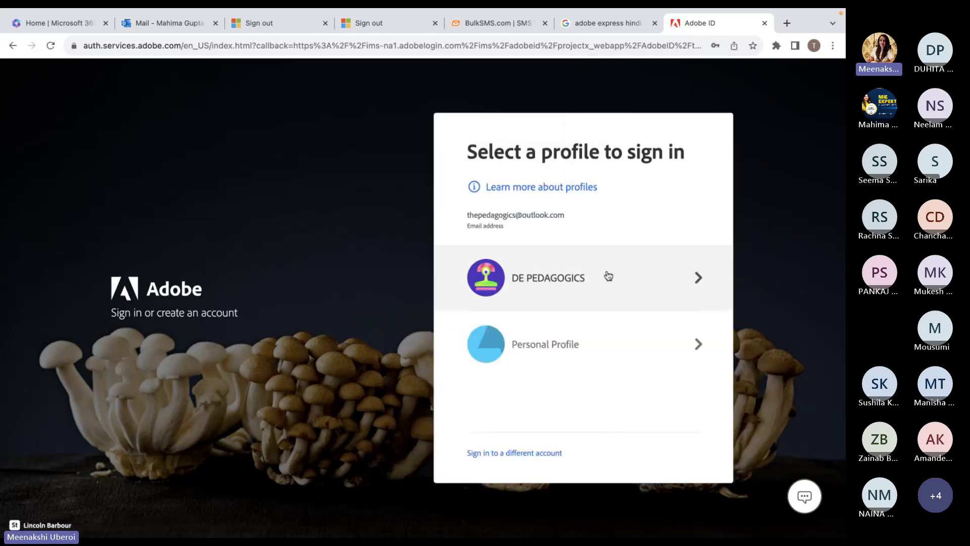
pyautogui.click(602, 279)
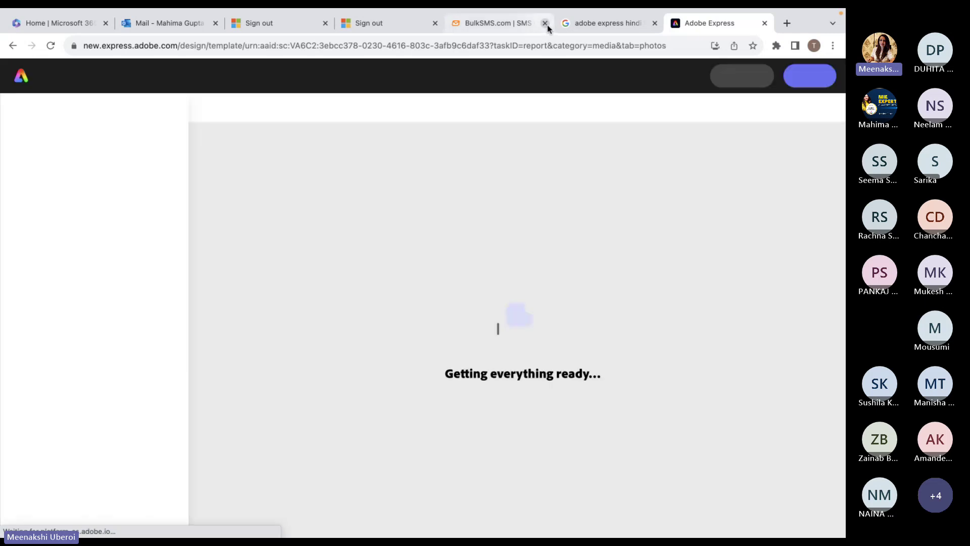
# Close the five extra Chrome tabs, dismiss the notification prompt, and show Templates.
pyautogui.click(545, 23)
pyautogui.click(545, 23)
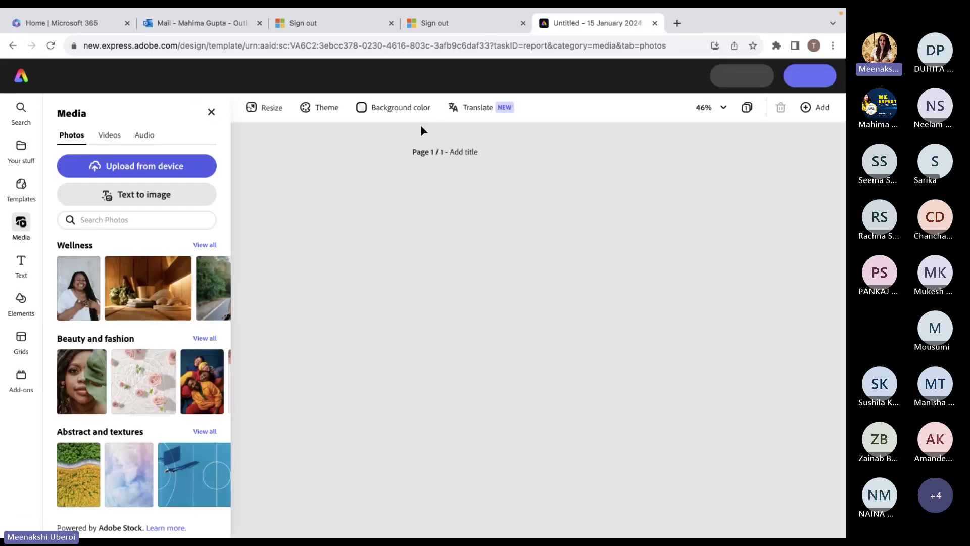
pyautogui.click(557, 23)
pyautogui.click(417, 23)
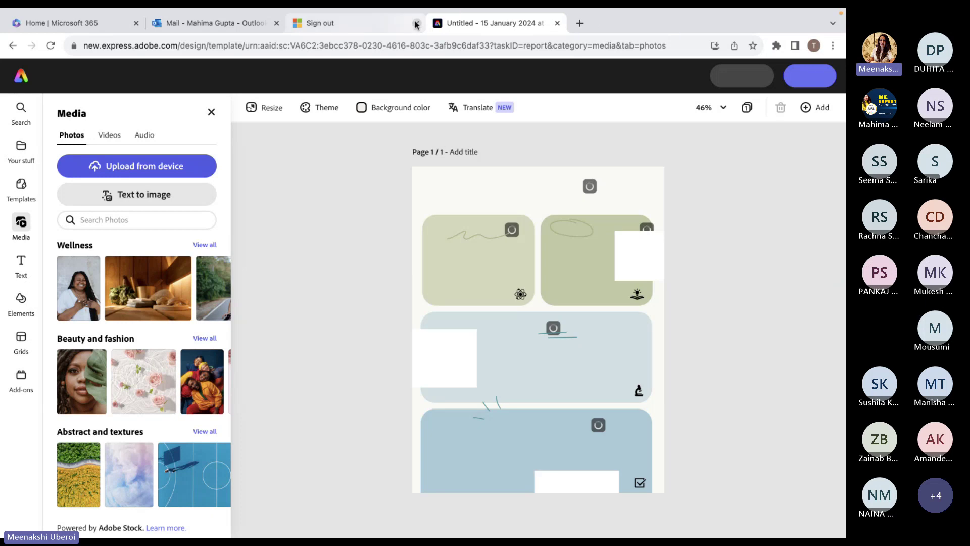
pyautogui.click(277, 23)
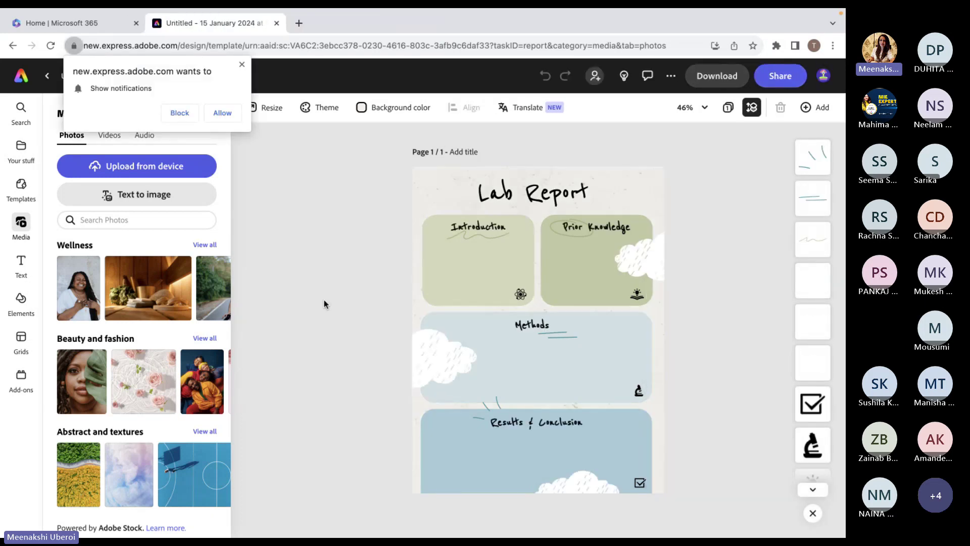
pyautogui.click(222, 115)
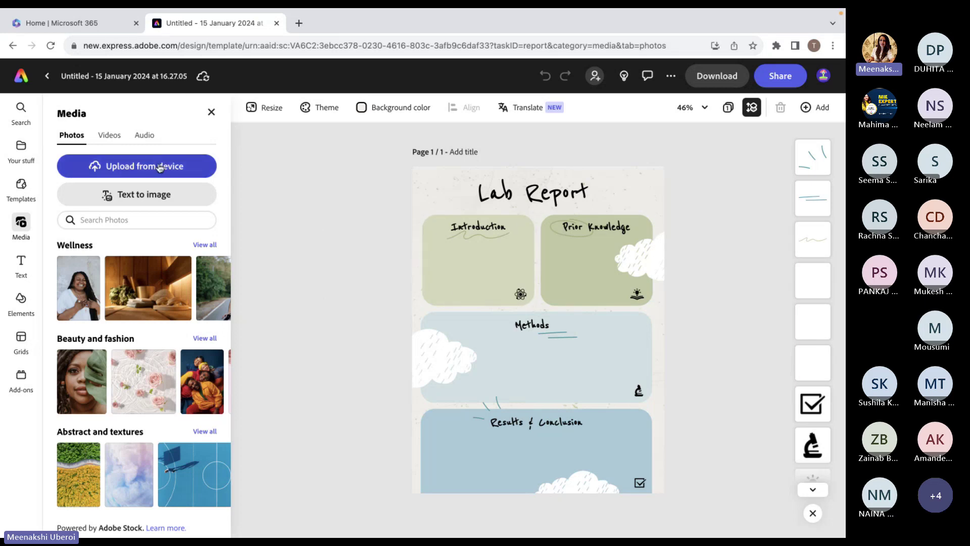
pyautogui.click(17, 192)
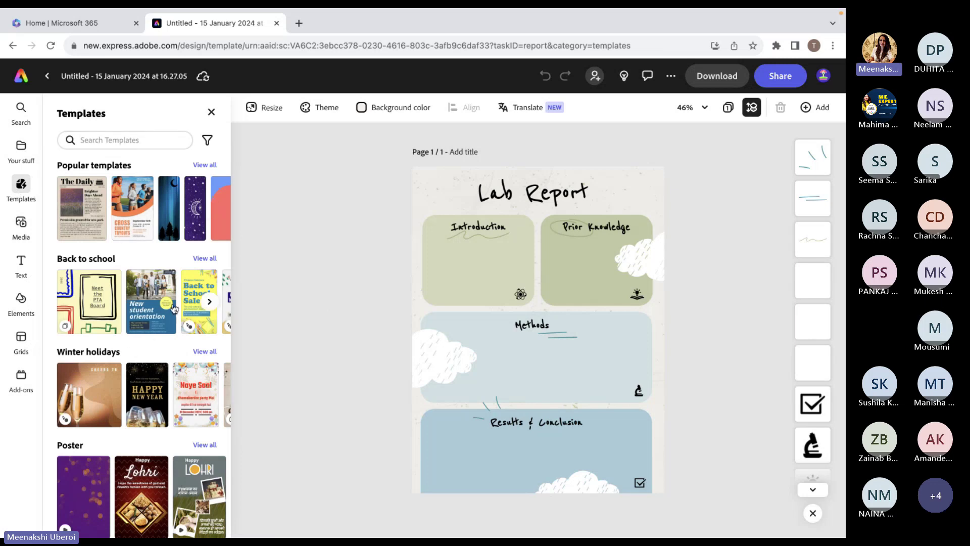
# Browse all Graphic organizer templates and apply the orange four-part pie organizer with four boxes.
pyautogui.scroll(-2, 135, 394)
pyautogui.scroll(-4, 134, 394)
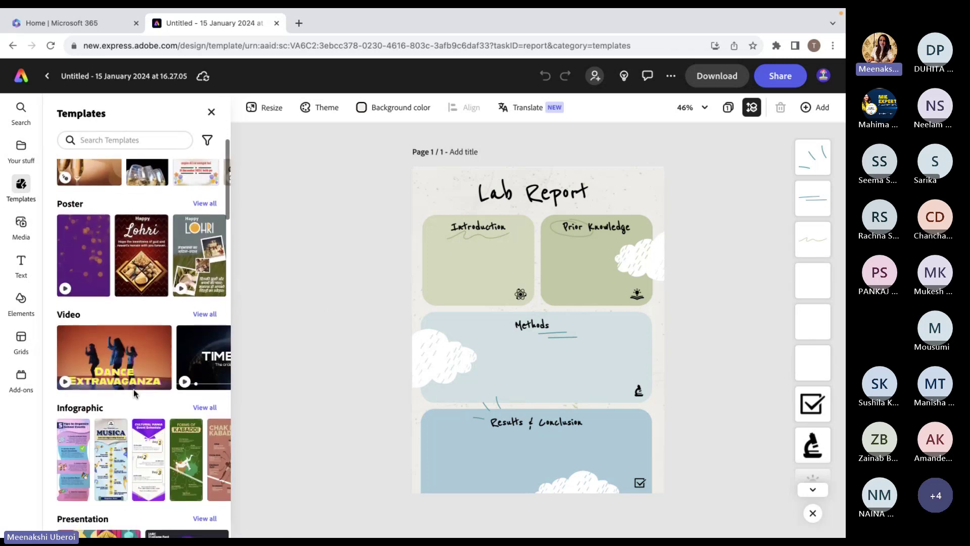
pyautogui.scroll(-1, 134, 394)
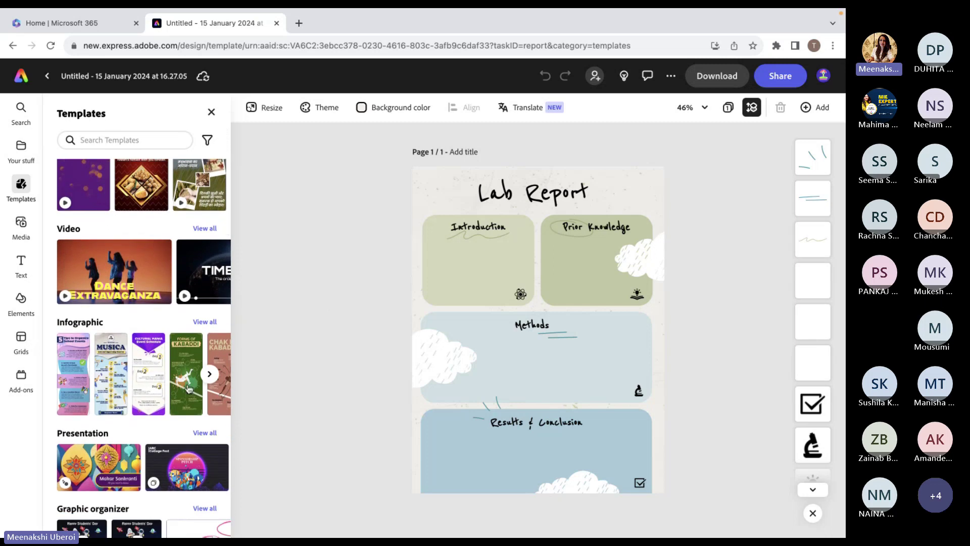
pyautogui.scroll(-3, 188, 388)
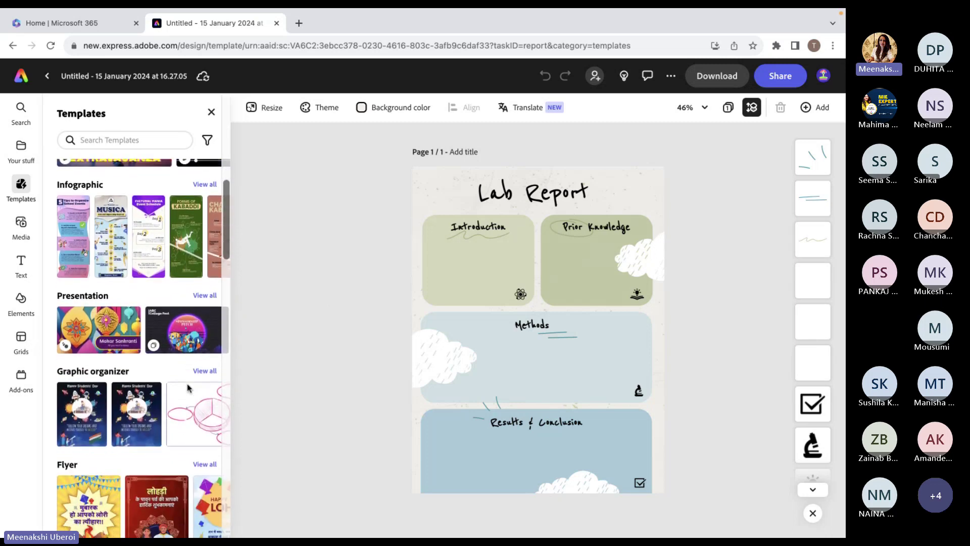
pyautogui.scroll(-2, 188, 388)
pyautogui.click(213, 261)
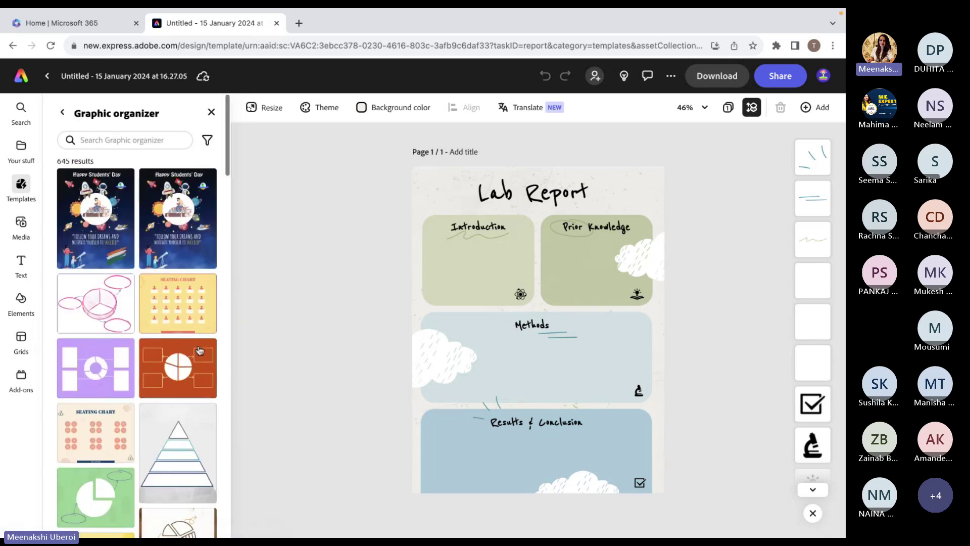
pyautogui.scroll(-4, 198, 344)
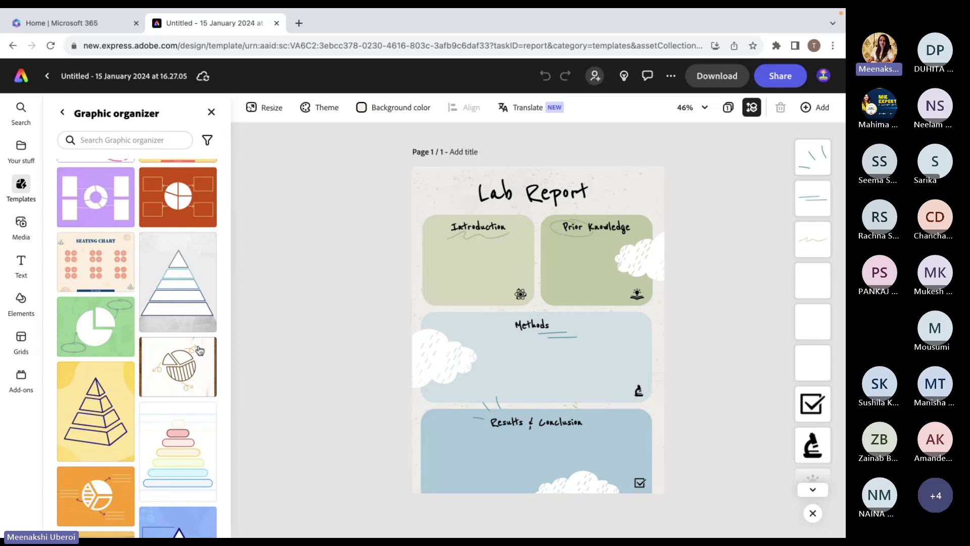
pyautogui.scroll(-5, 199, 350)
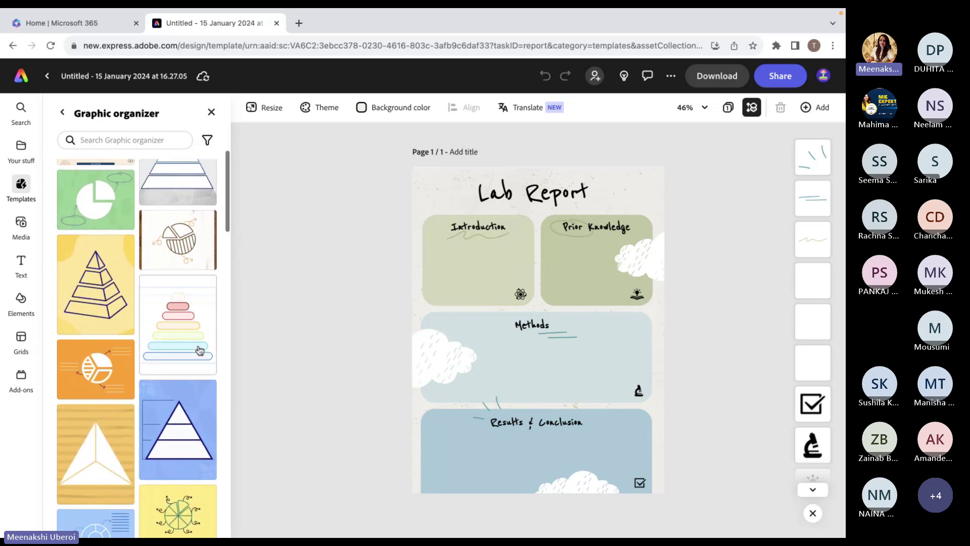
pyautogui.scroll(-4, 199, 351)
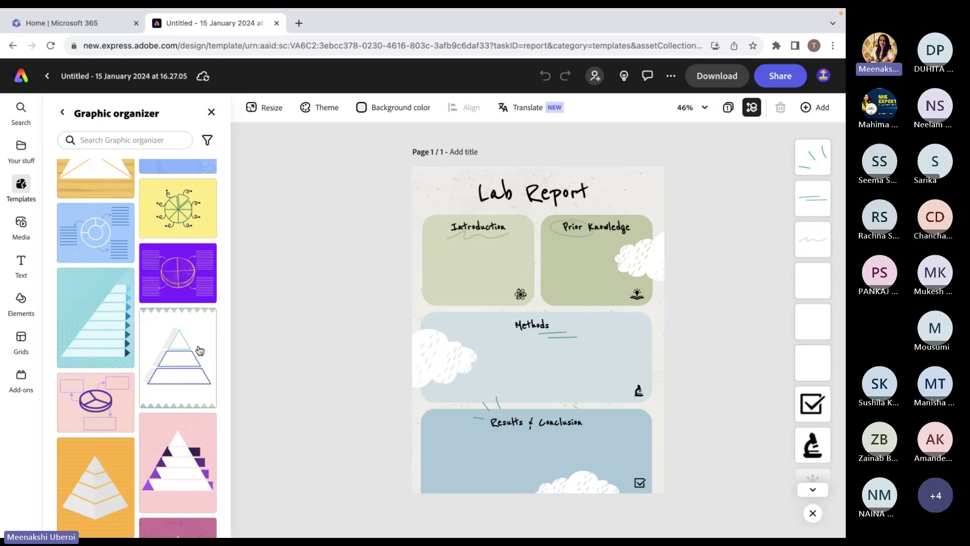
pyautogui.scroll(-10, 200, 351)
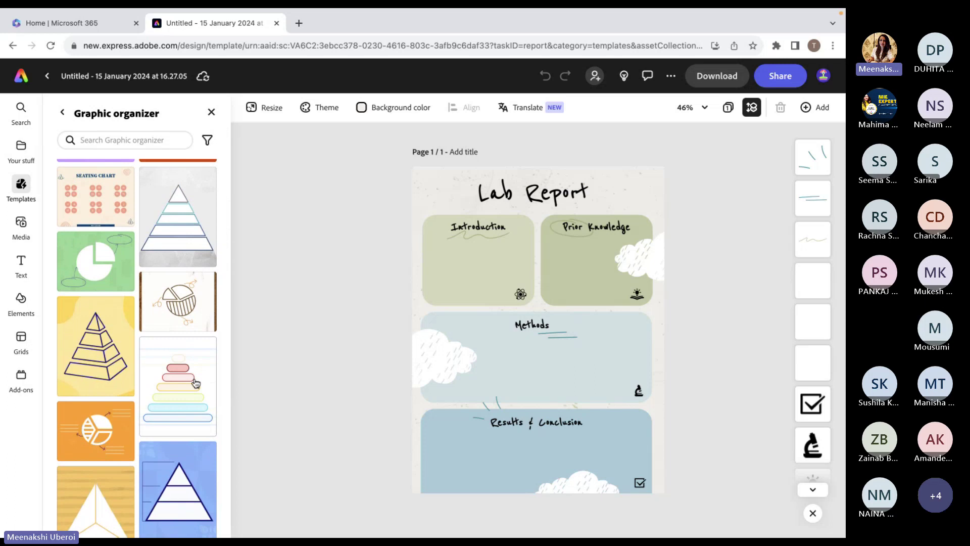
pyautogui.scroll(4, 196, 383)
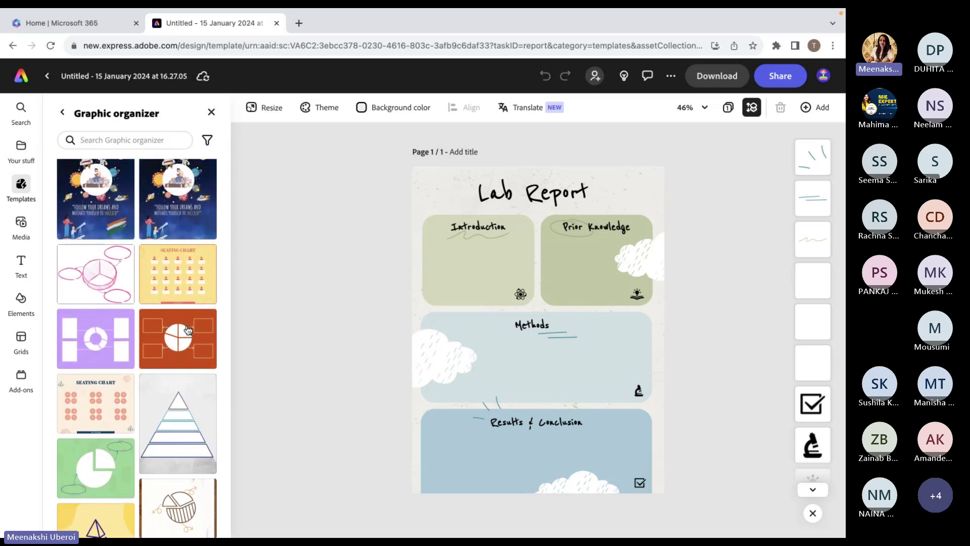
pyautogui.click(188, 329)
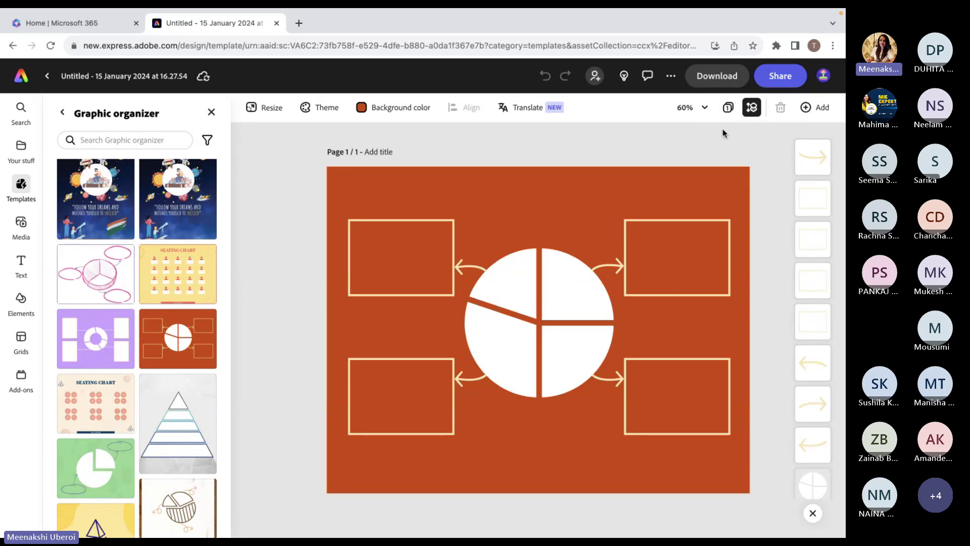
# From the all-pages view, add blank page 2 and open it for editing.
pyautogui.click(729, 108)
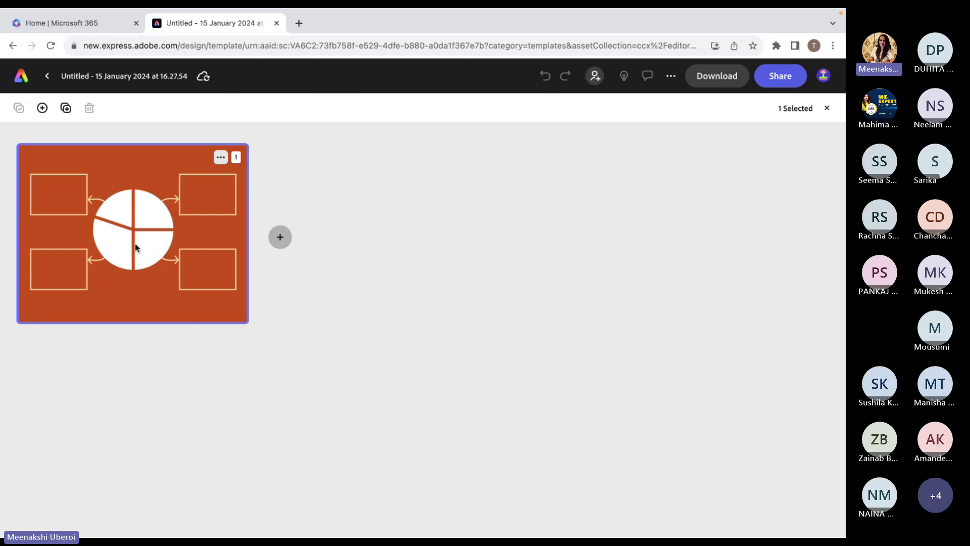
pyautogui.click(281, 238)
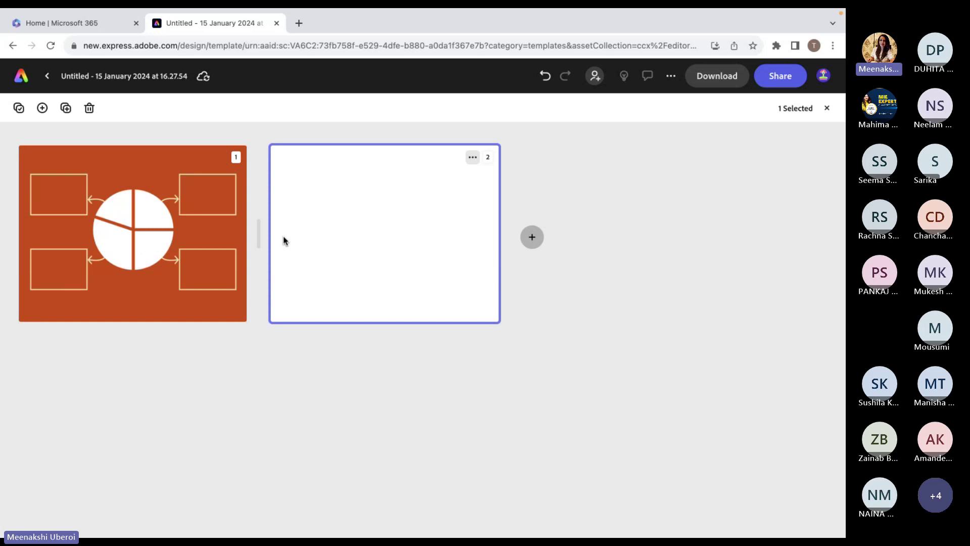
pyautogui.doubleClick(342, 212)
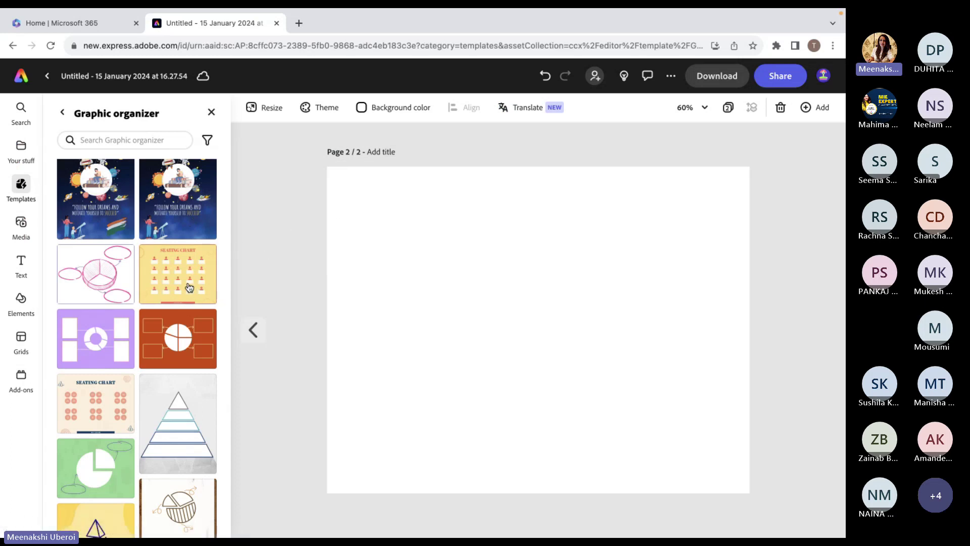
# Start a new file from the Pastel Retro Self-Care Planner graphic organizer template.
pyautogui.scroll(-5, 188, 287)
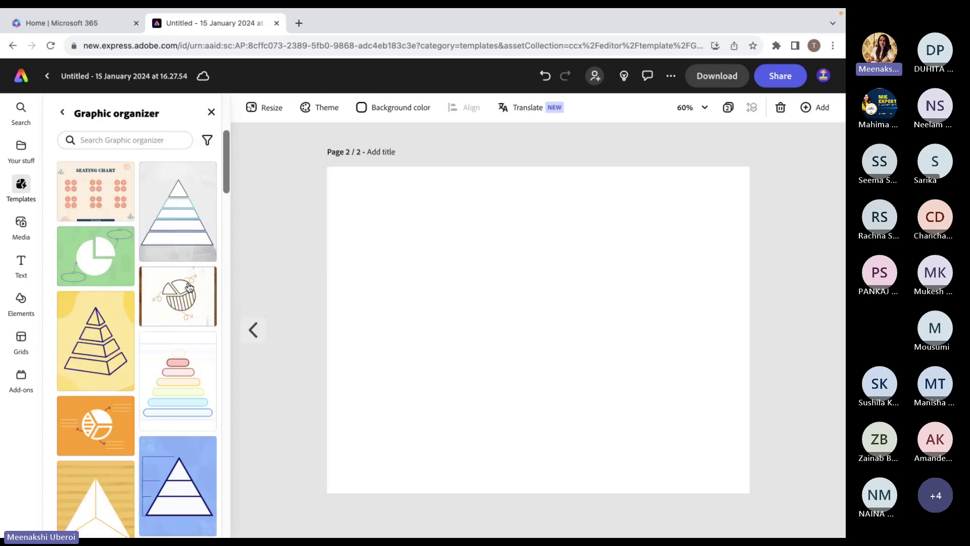
pyautogui.scroll(-10, 189, 287)
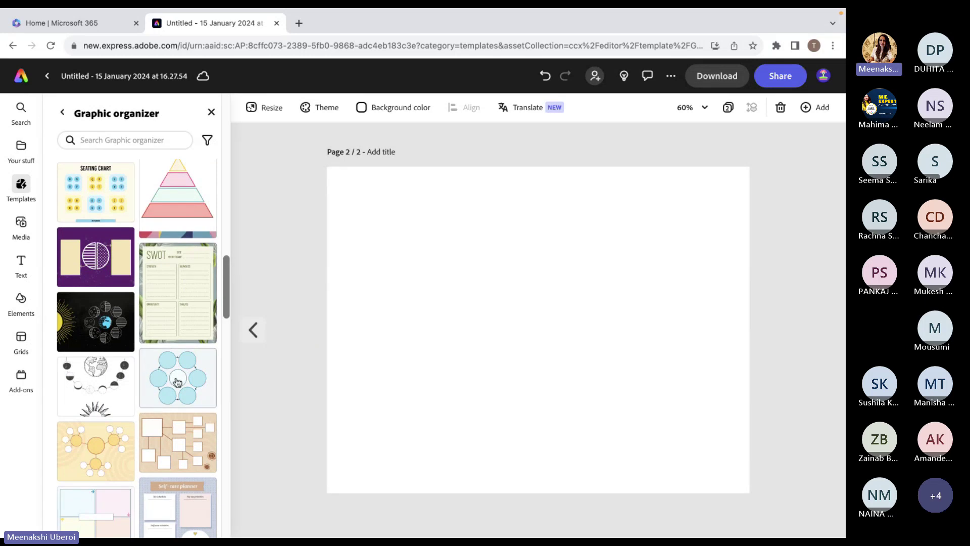
pyautogui.scroll(-2, 179, 389)
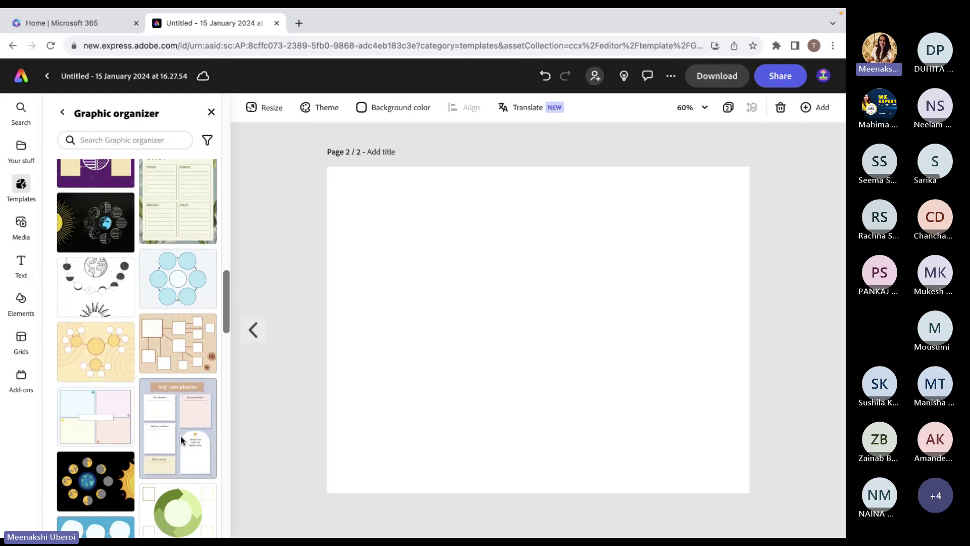
pyautogui.click(181, 435)
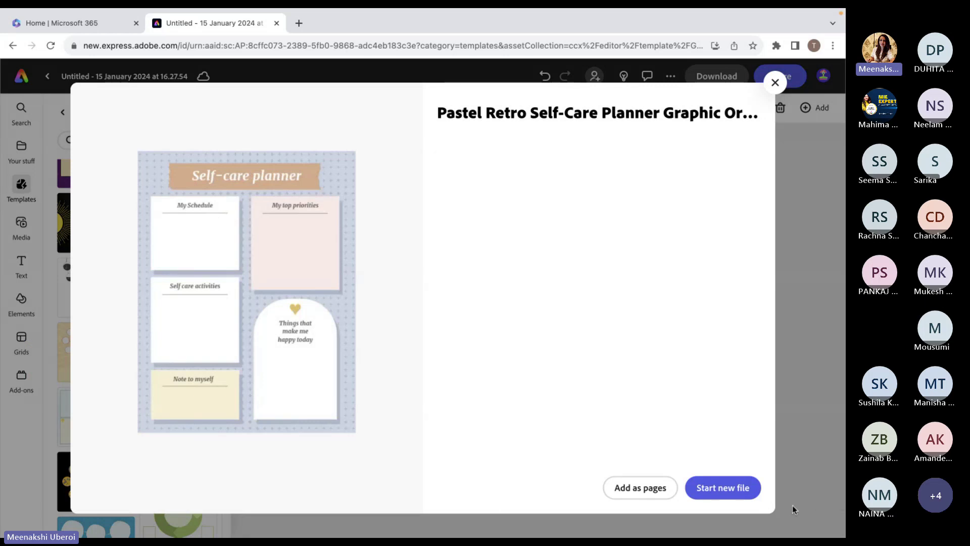
pyautogui.click(738, 488)
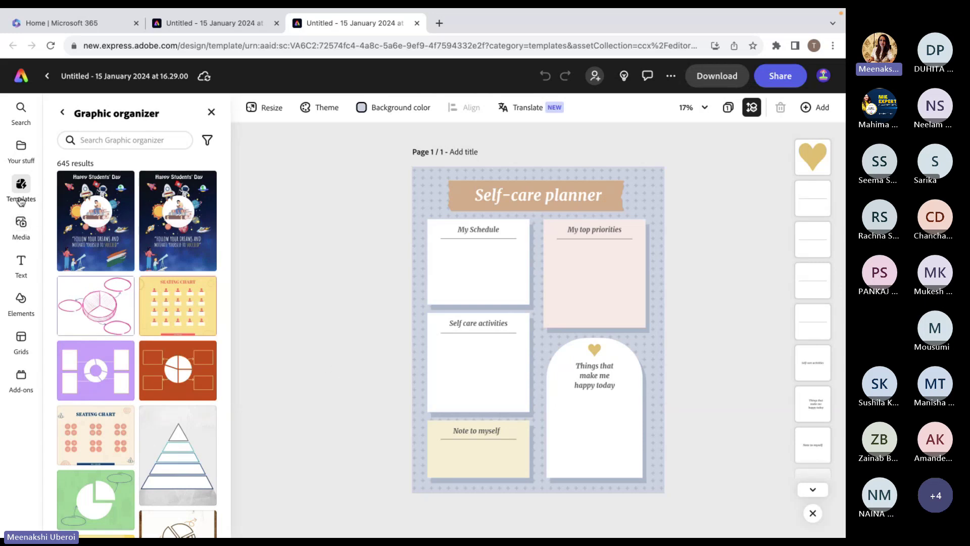
pyautogui.click(20, 225)
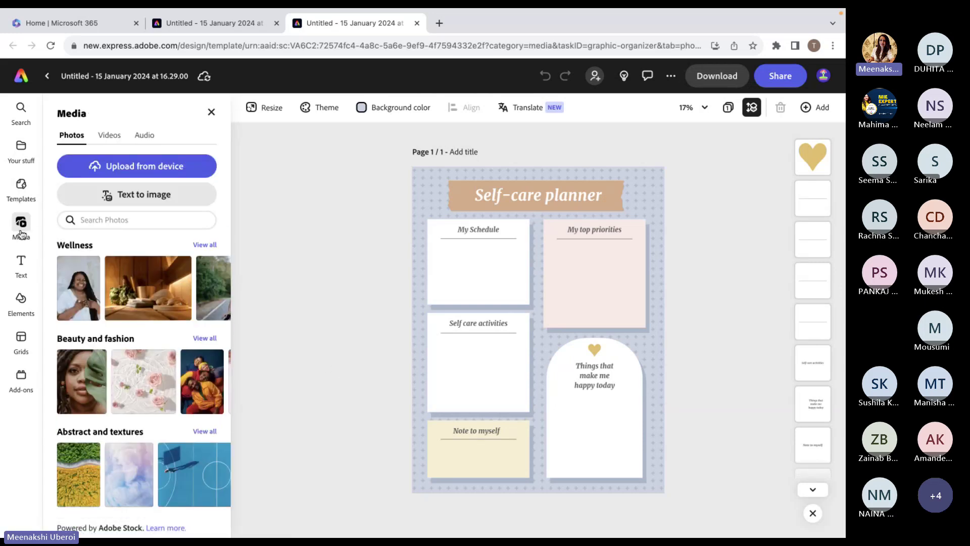
pyautogui.click(645, 185)
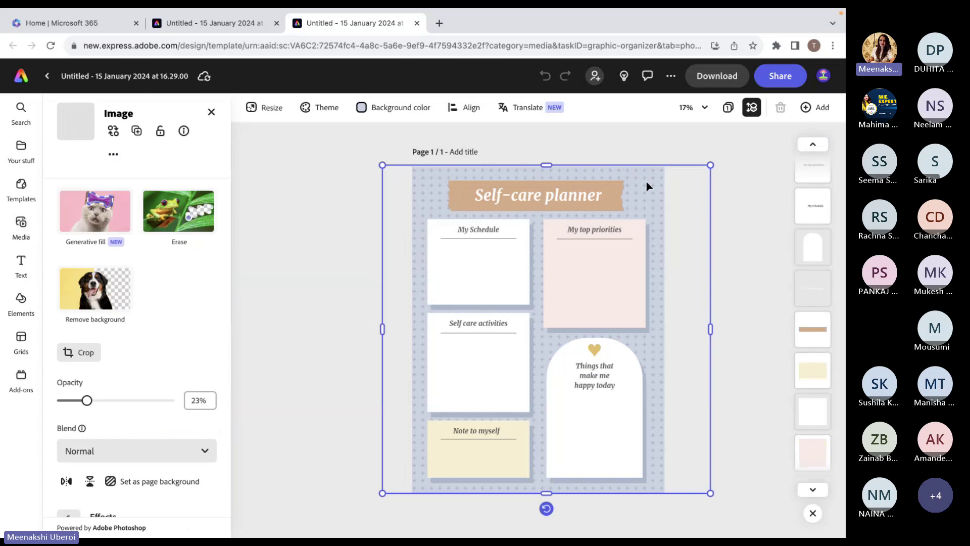
pyautogui.moveTo(649, 186); pyautogui.dragTo(658, 214)
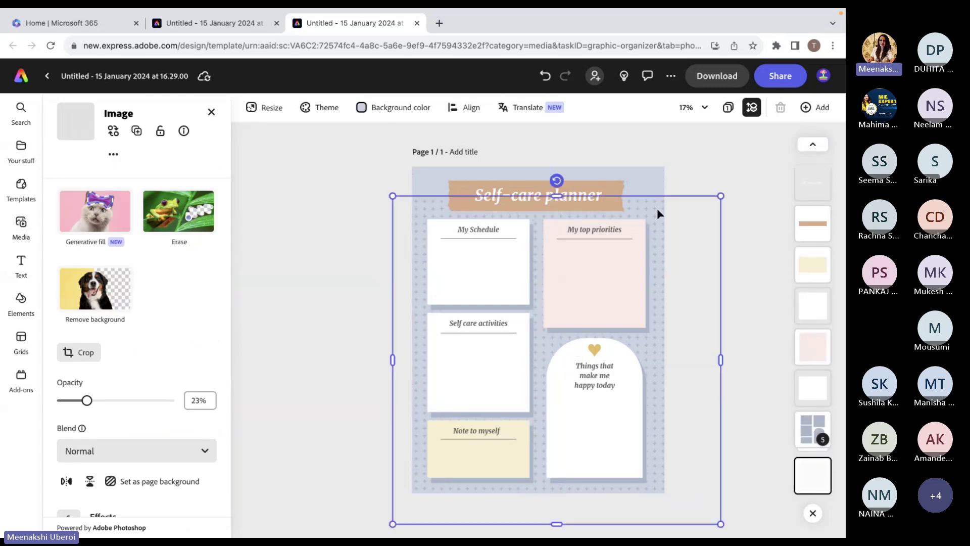
pyautogui.press('Delete')
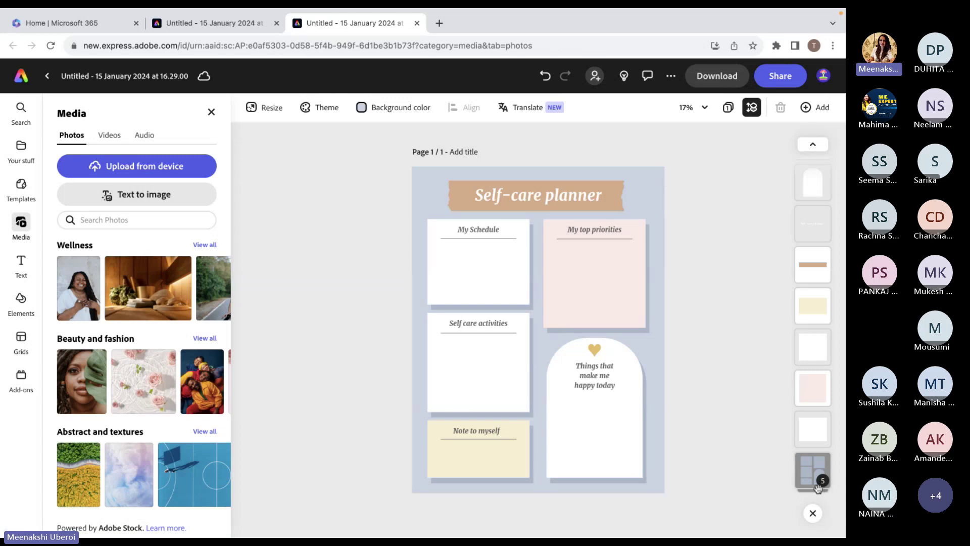
pyautogui.click(810, 457)
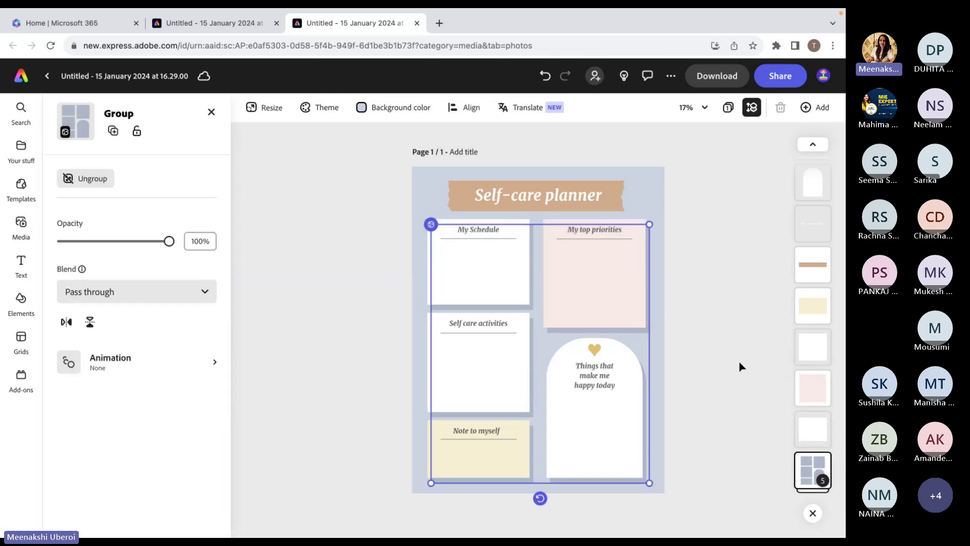
pyautogui.click(717, 308)
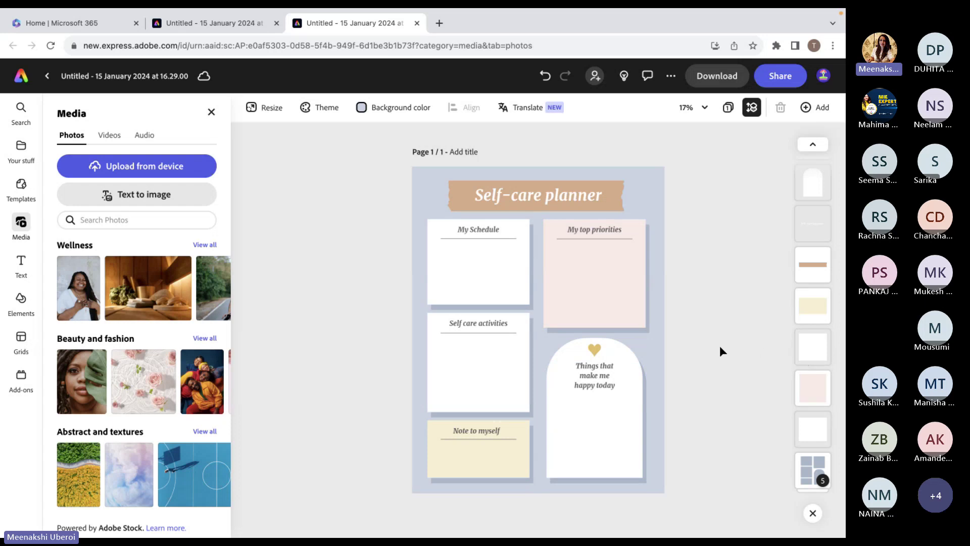
pyautogui.click(584, 375)
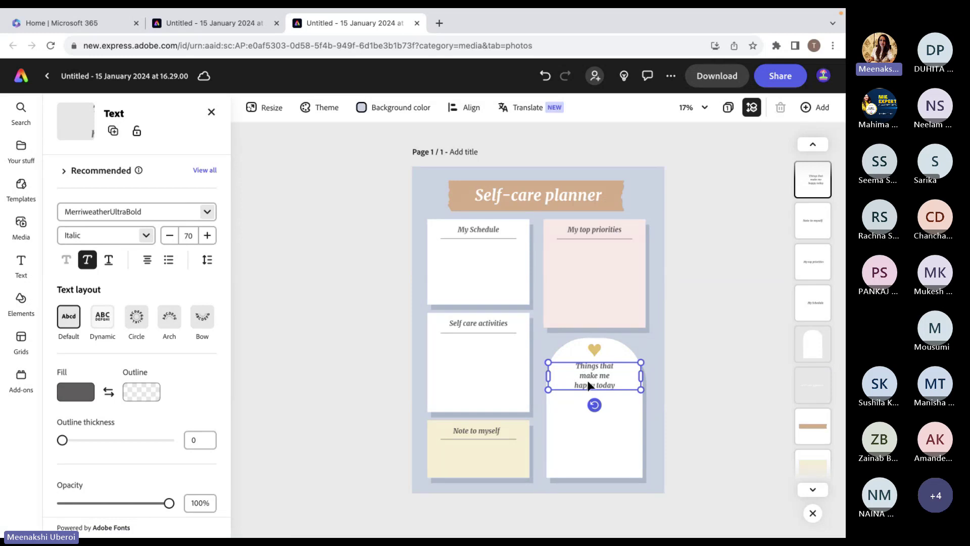
# Retype the 'My Schedule' heading as 'My Day' with a capital D, then deselect it.
pyautogui.doubleClick(589, 382)
pyautogui.click(588, 382)
pyautogui.click(477, 232)
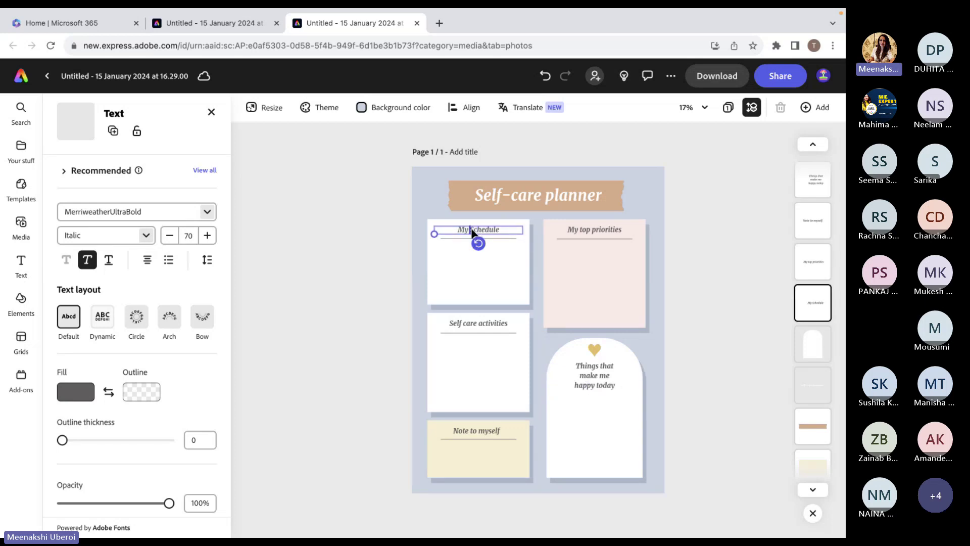
pyautogui.click(473, 232)
pyautogui.write('da')
pyautogui.hotkey('shift', 'Right')
pyautogui.hotkey('shift', 'Right')
pyautogui.hotkey('shift', 'Right')
pyautogui.hotkey('shift', 'Right')
pyautogui.hotkey('shift', 'Right')
pyautogui.hotkey('shift', 'Right')
pyautogui.write('y')
pyautogui.press('Left')
pyautogui.press('Left')
pyautogui.press('BackSpace')
pyautogui.write('D')
pyautogui.press('Escape')
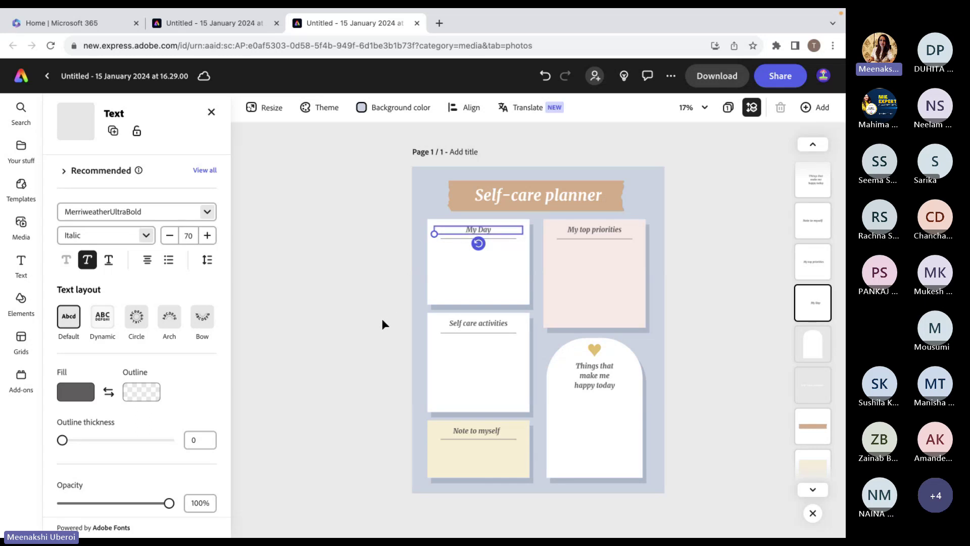
pyautogui.click(382, 324)
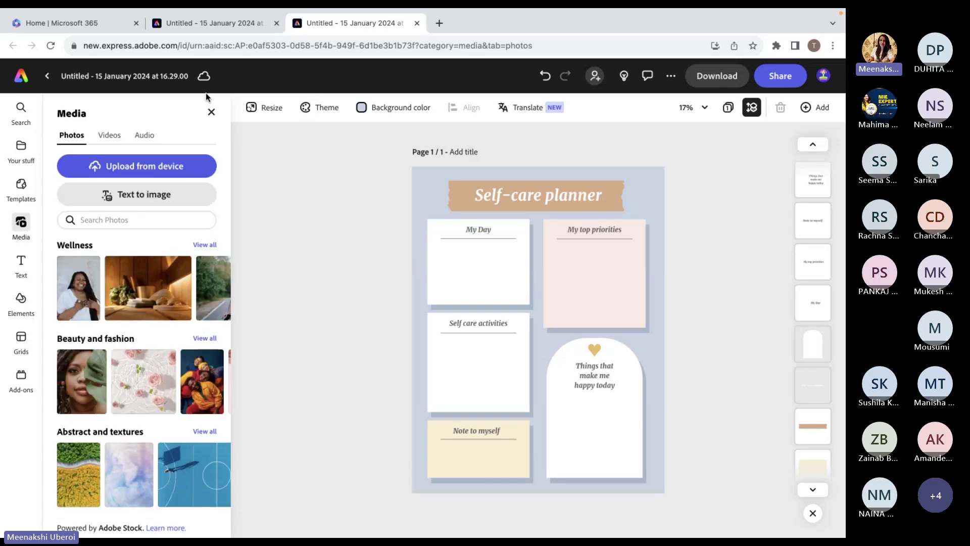
# Upload depedagogics_qr.png from the Downloads folder onto the page.
pyautogui.click(151, 171)
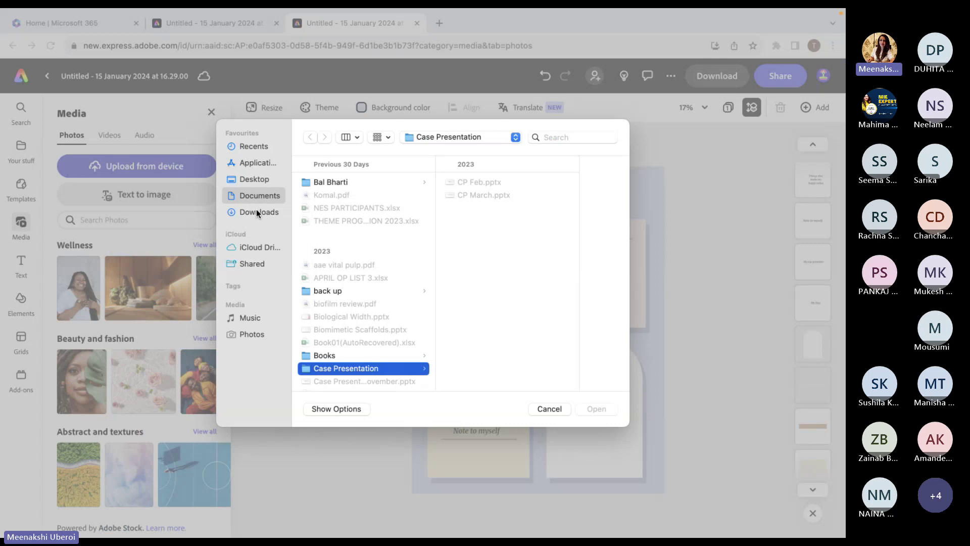
pyautogui.click(258, 212)
pyautogui.click(346, 183)
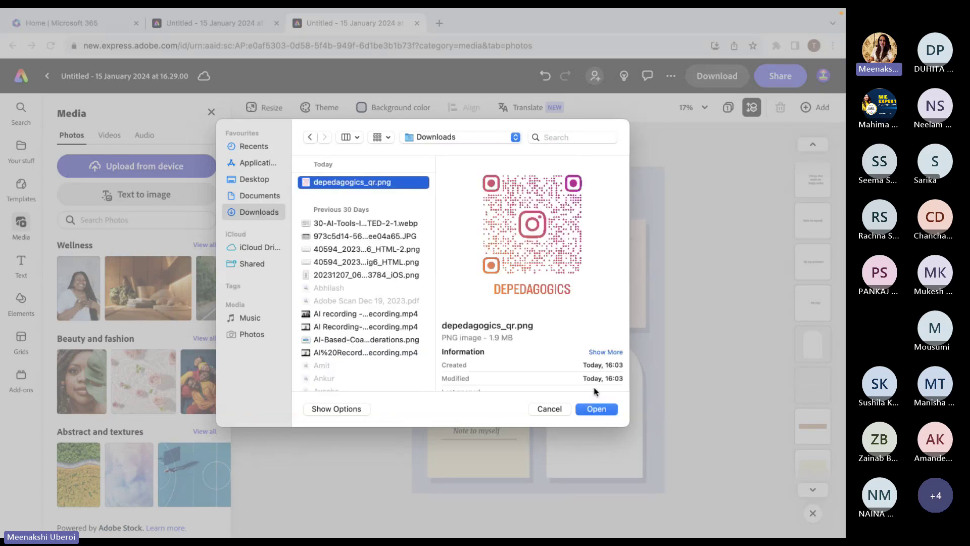
pyautogui.click(590, 407)
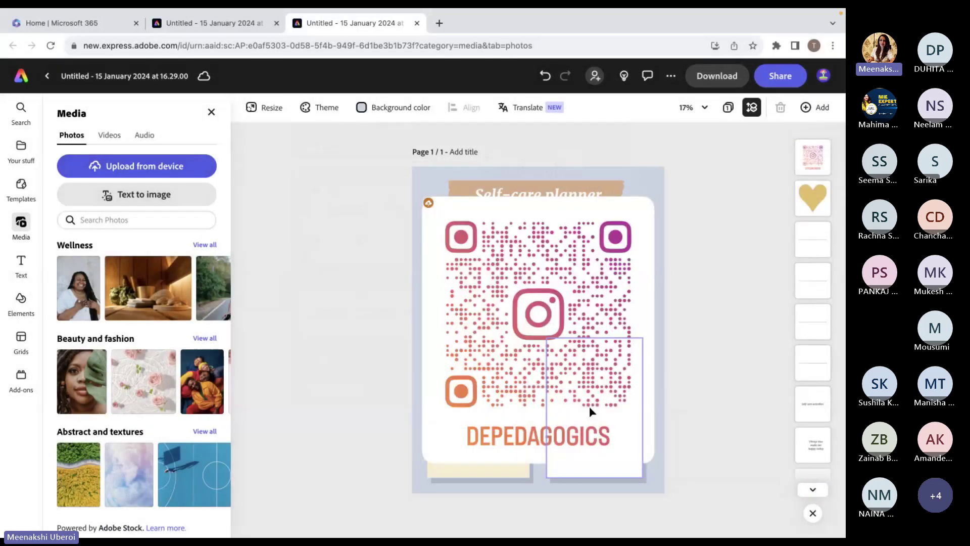
# Shrink the QR code to a small size beside the Self-care planner title.
pyautogui.click(639, 207)
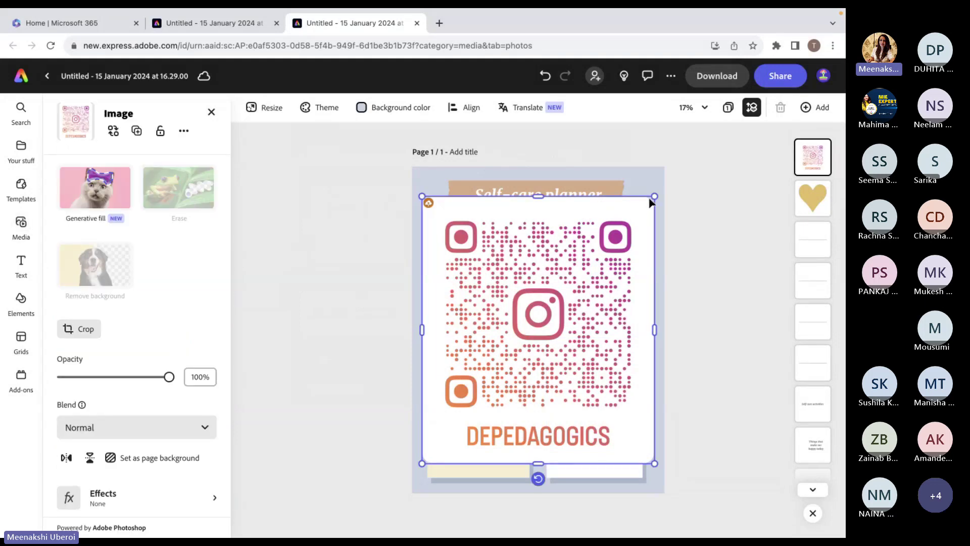
pyautogui.moveTo(653, 197); pyautogui.dragTo(647, 194)
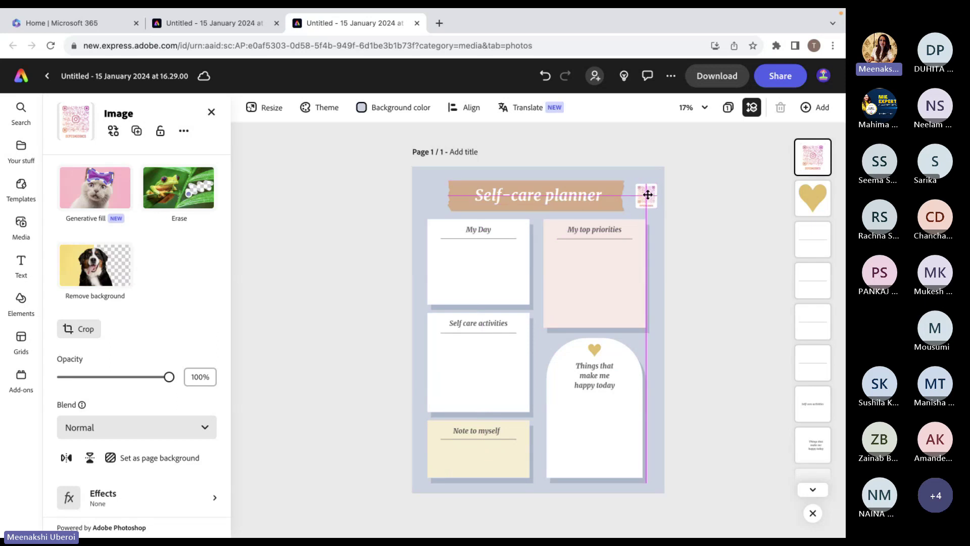
pyautogui.click(712, 240)
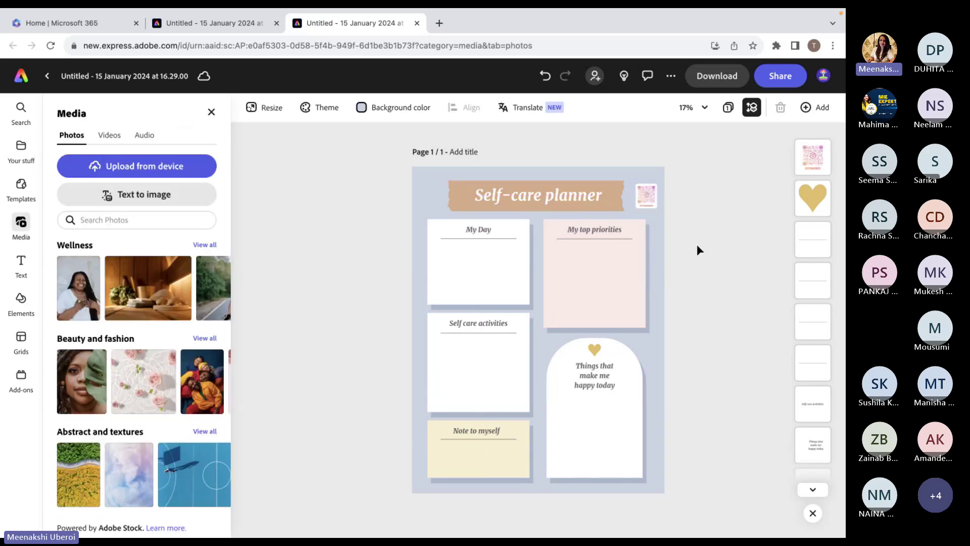
pyautogui.click(16, 149)
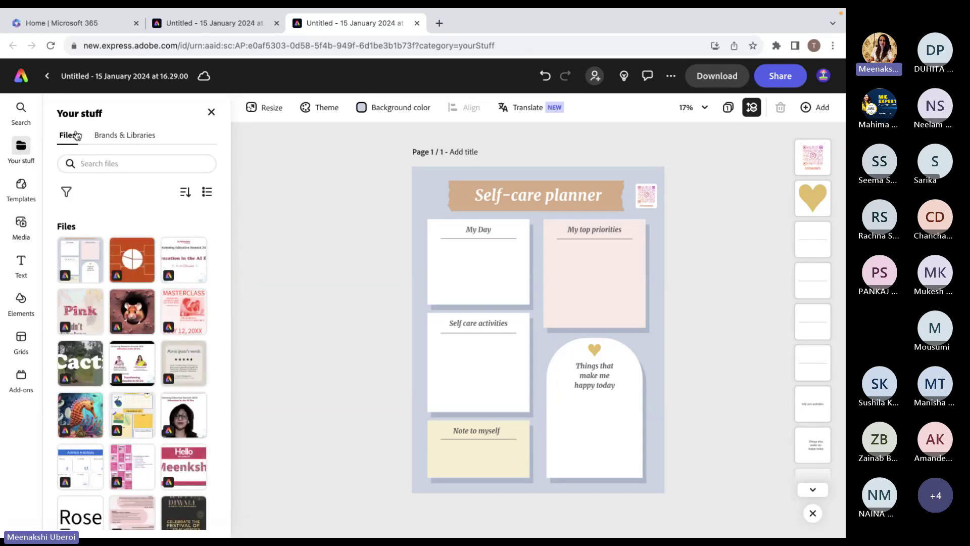
# Look through the My Brand kit's logos in Brands & Libraries, then return to the stock photos.
pyautogui.click(116, 141)
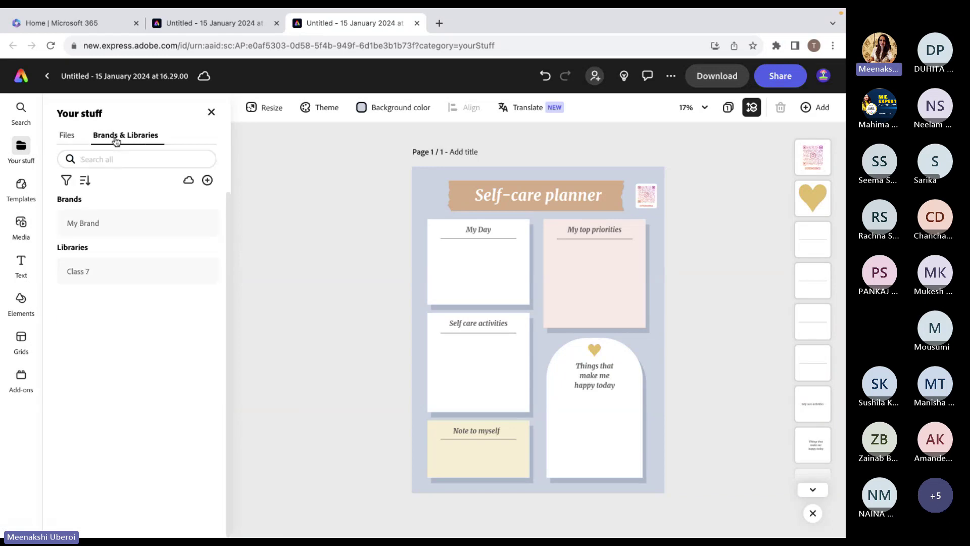
pyautogui.click(88, 224)
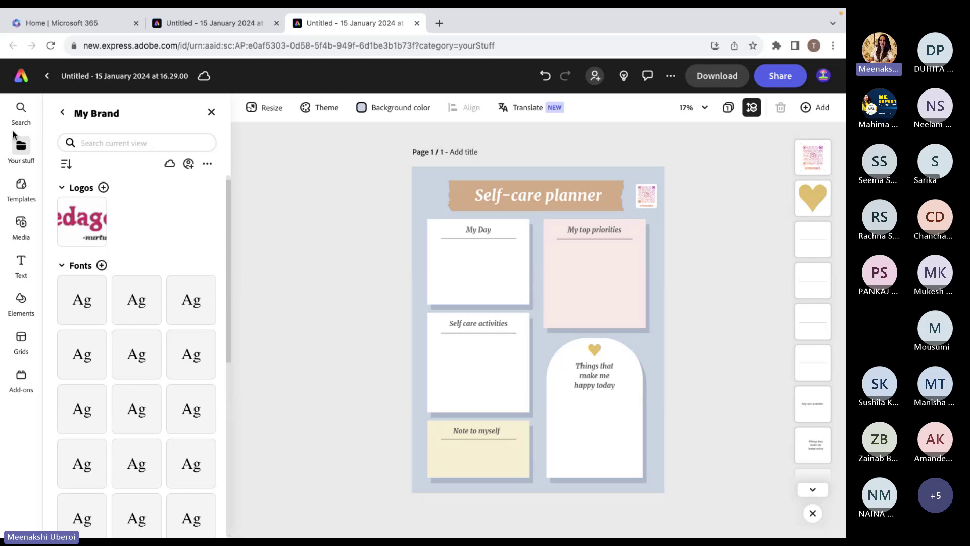
pyautogui.click(20, 230)
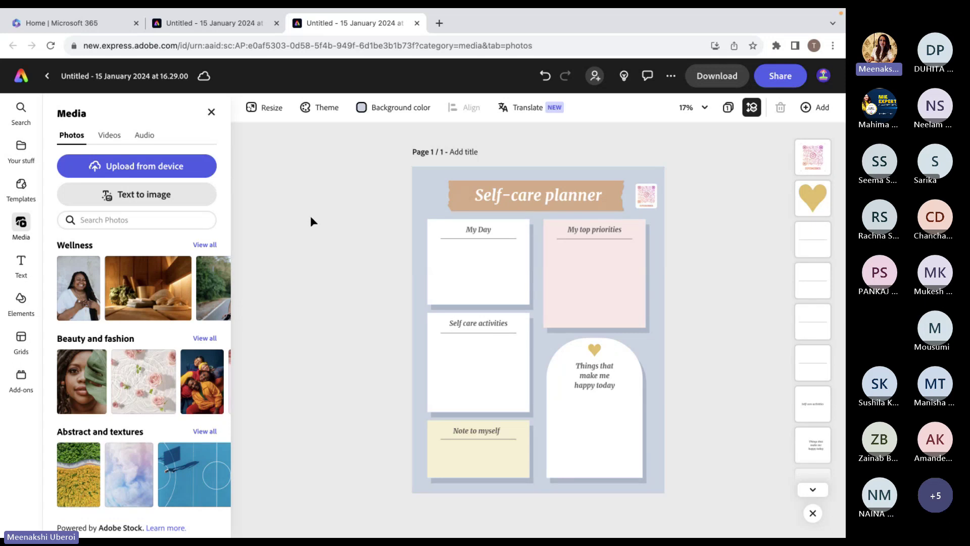
# Add the pink-tracksuit dancer photo from Wellness, shrink it and move it into a planner box.
pyautogui.click(205, 246)
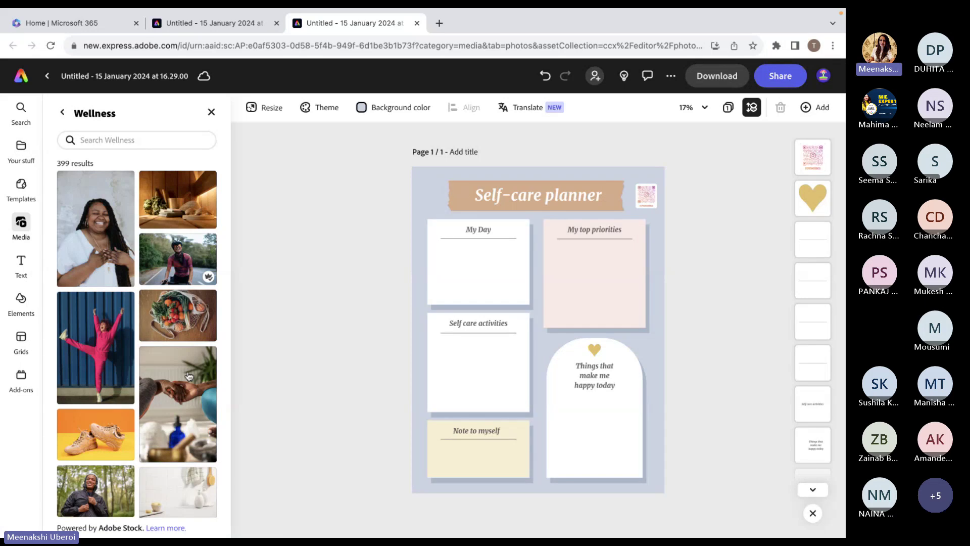
pyautogui.click(91, 376)
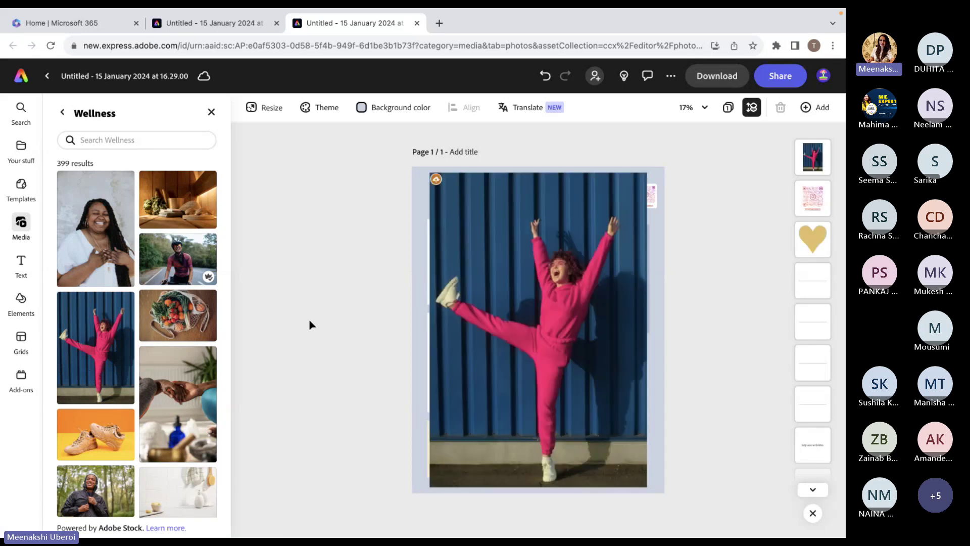
pyautogui.click(613, 263)
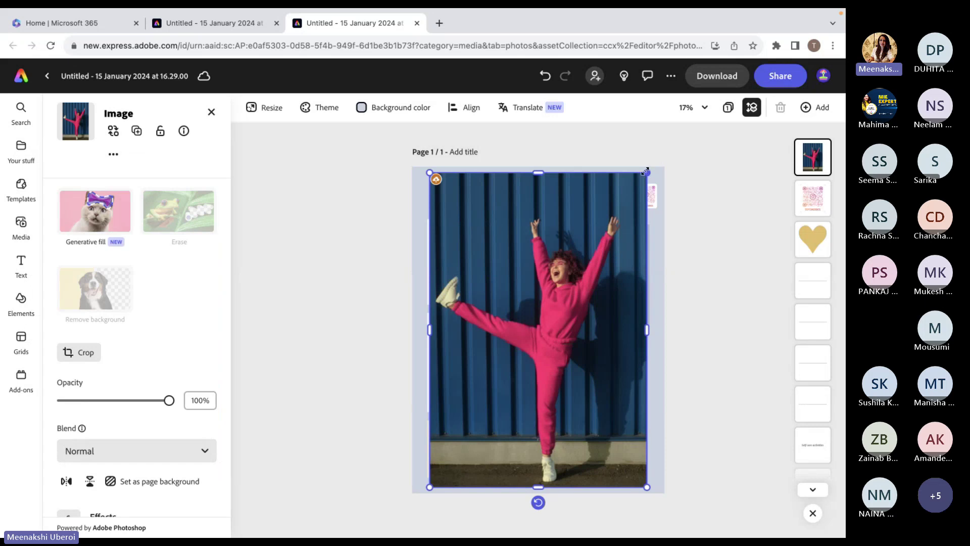
pyautogui.moveTo(645, 171); pyautogui.dragTo(488, 403)
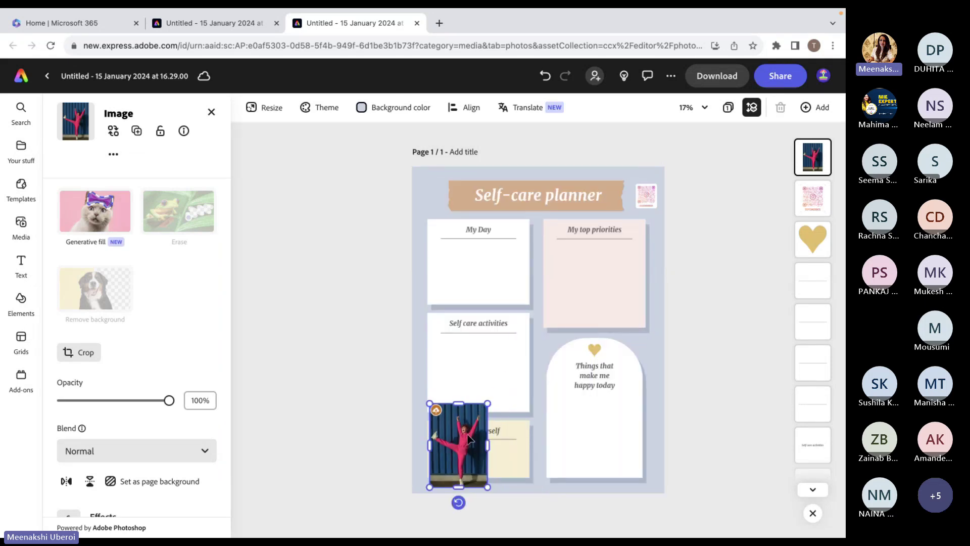
pyautogui.moveTo(470, 438); pyautogui.dragTo(484, 259)
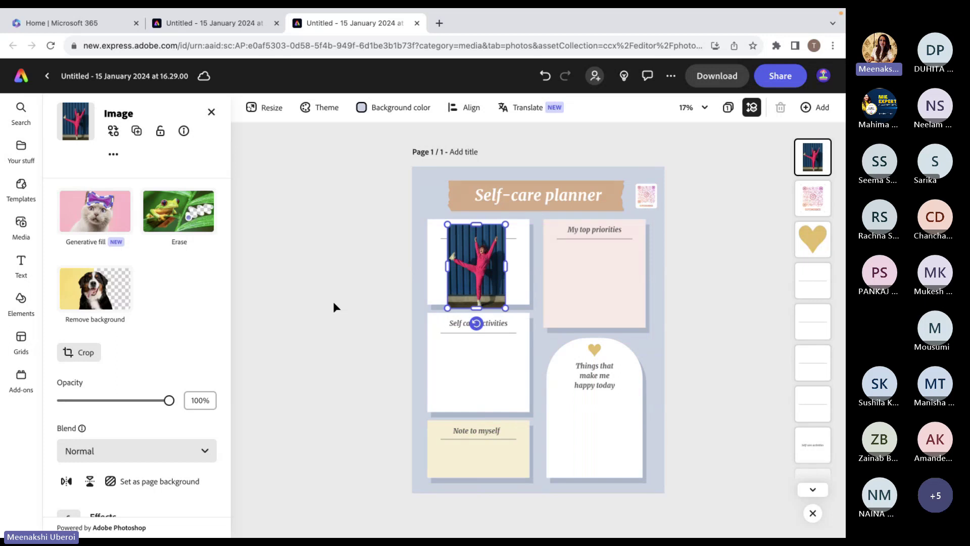
pyautogui.click(332, 305)
# Remove the dancer photo's background and shrink the cut-out further.
pyautogui.click(483, 275)
pyautogui.click(86, 293)
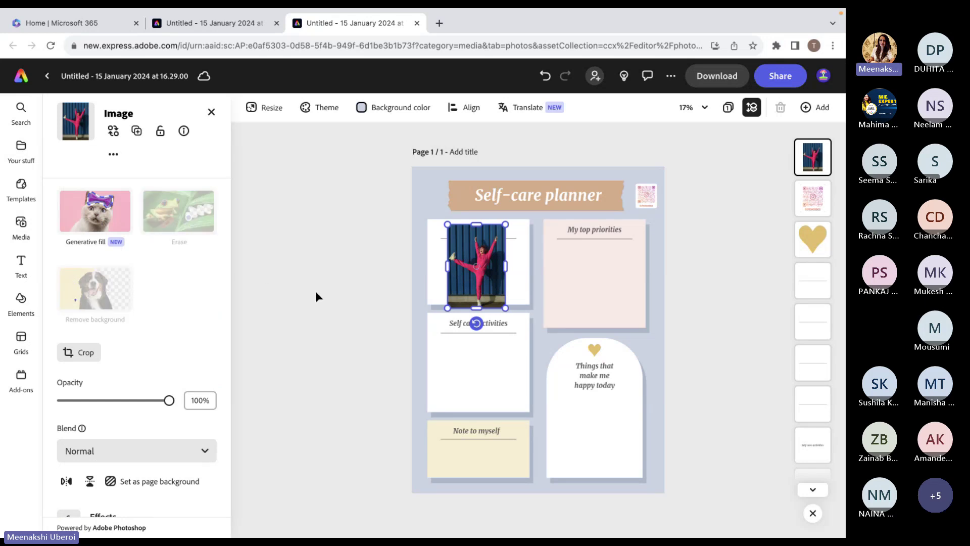
pyautogui.moveTo(498, 235); pyautogui.dragTo(495, 363)
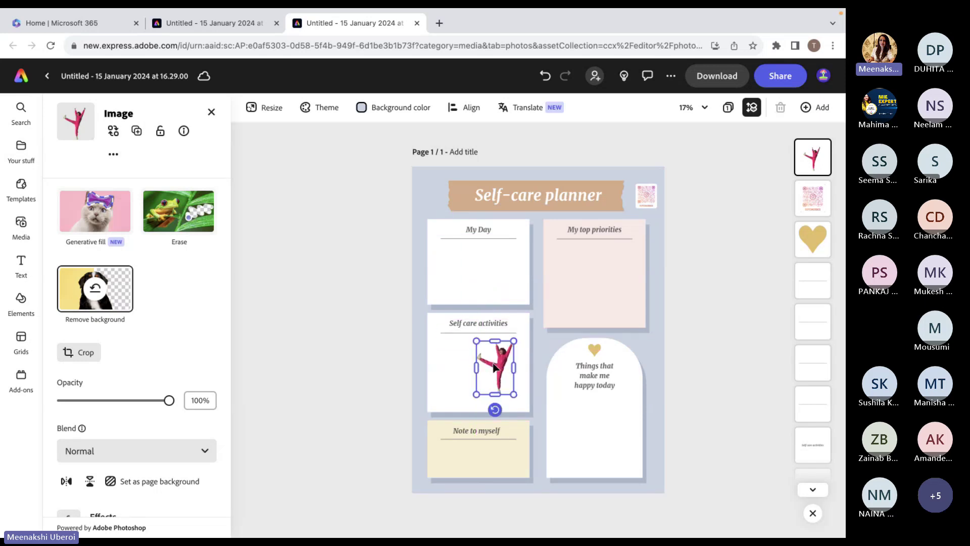
pyautogui.click(325, 412)
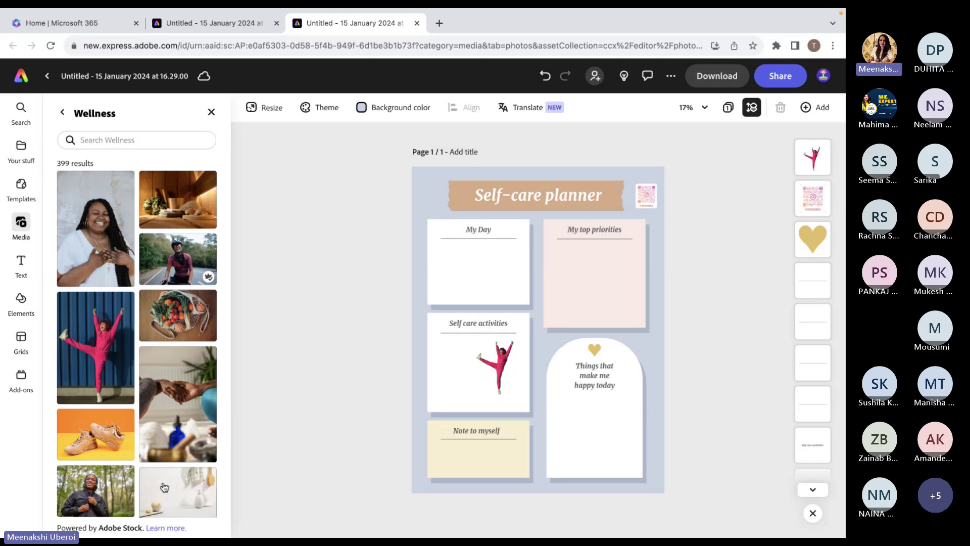
pyautogui.scroll(-5, 150, 345)
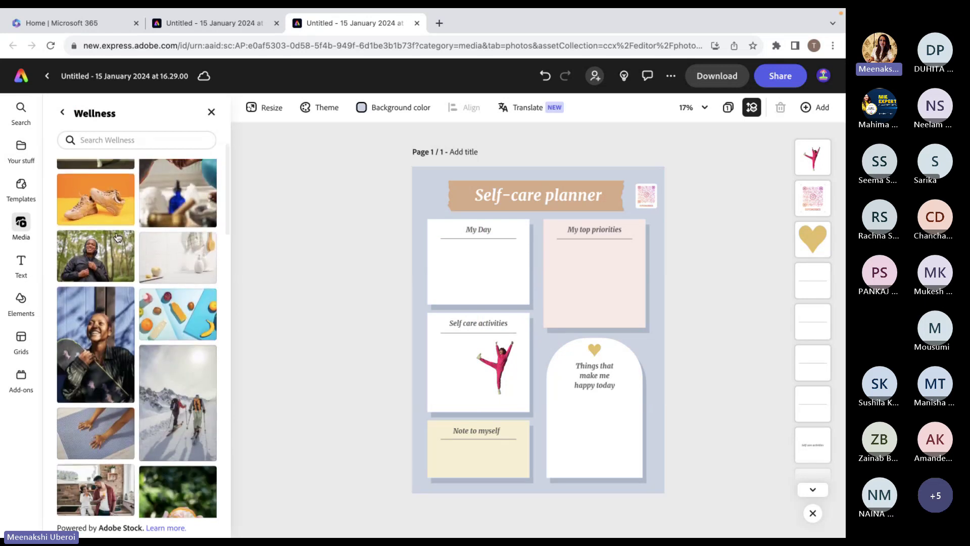
pyautogui.click(62, 112)
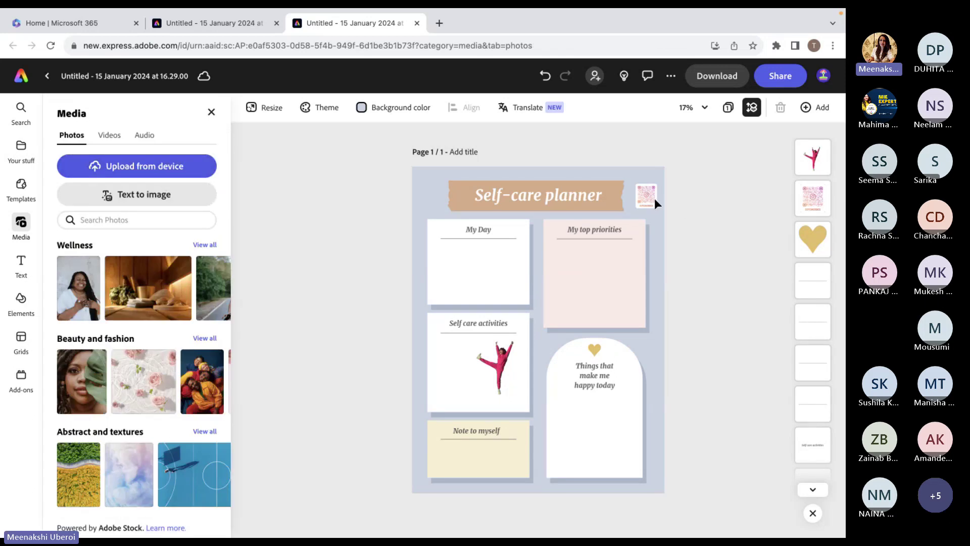
pyautogui.click(159, 196)
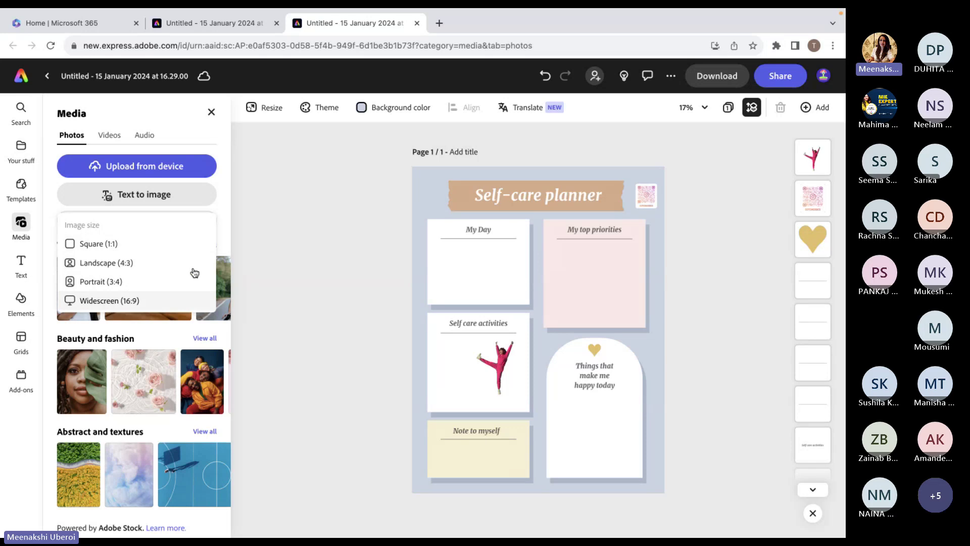
pyautogui.click(256, 248)
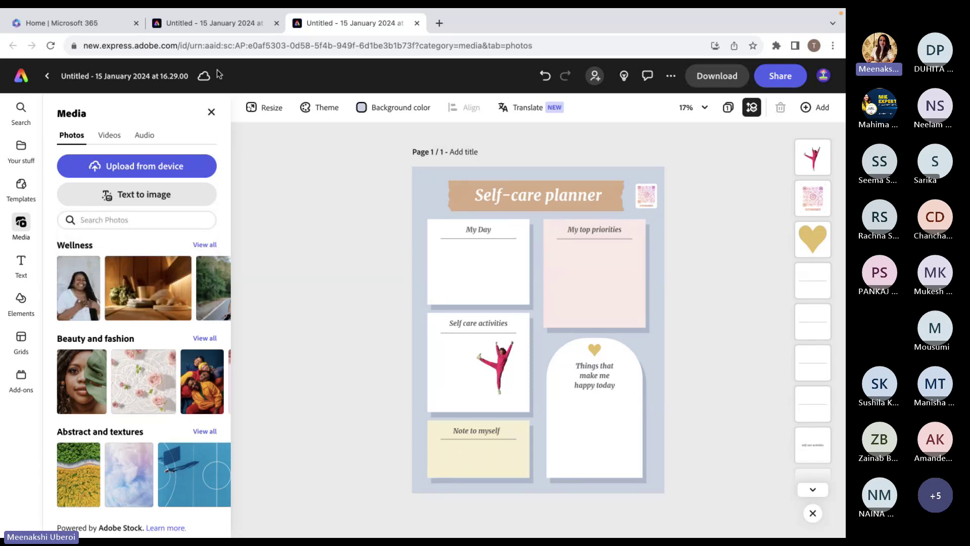
pyautogui.click(110, 136)
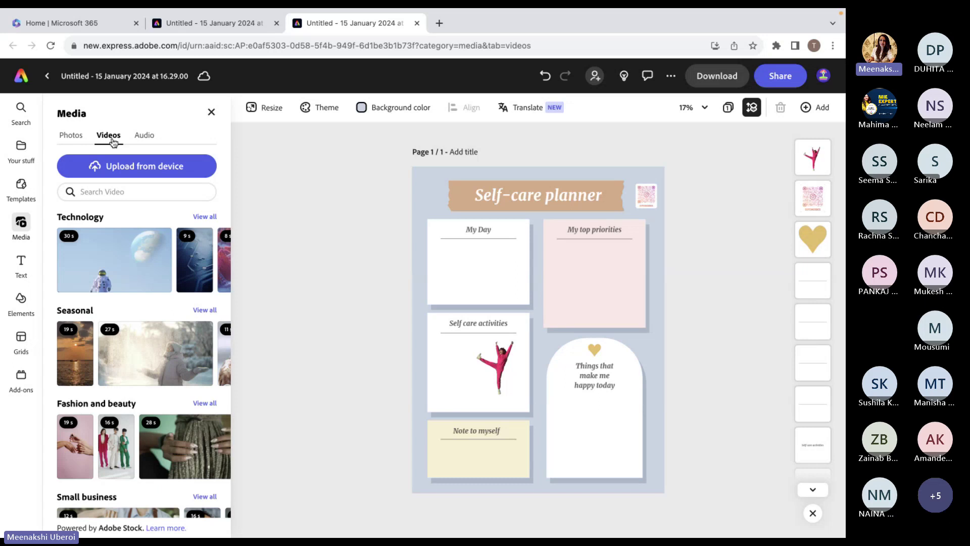
pyautogui.moveTo(81, 266)
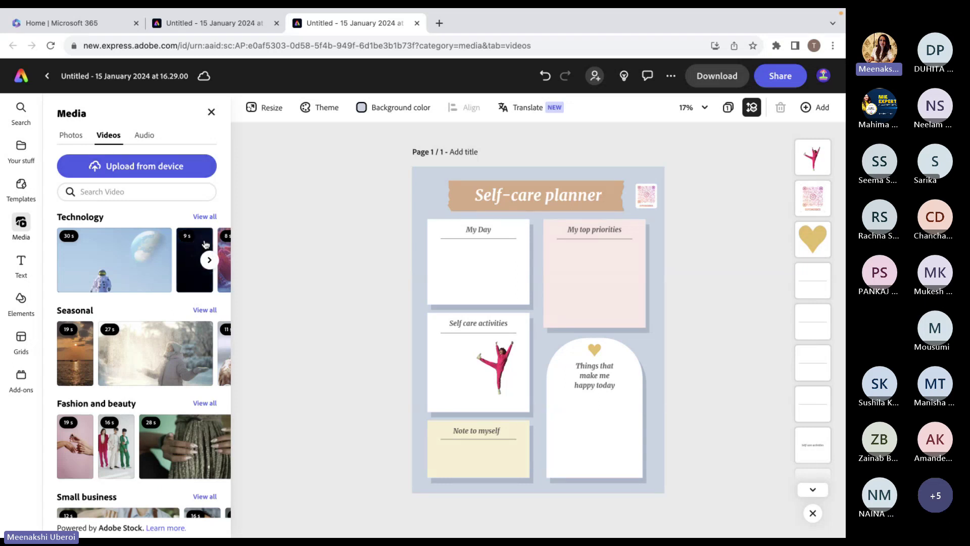
pyautogui.scroll(-6, 127, 354)
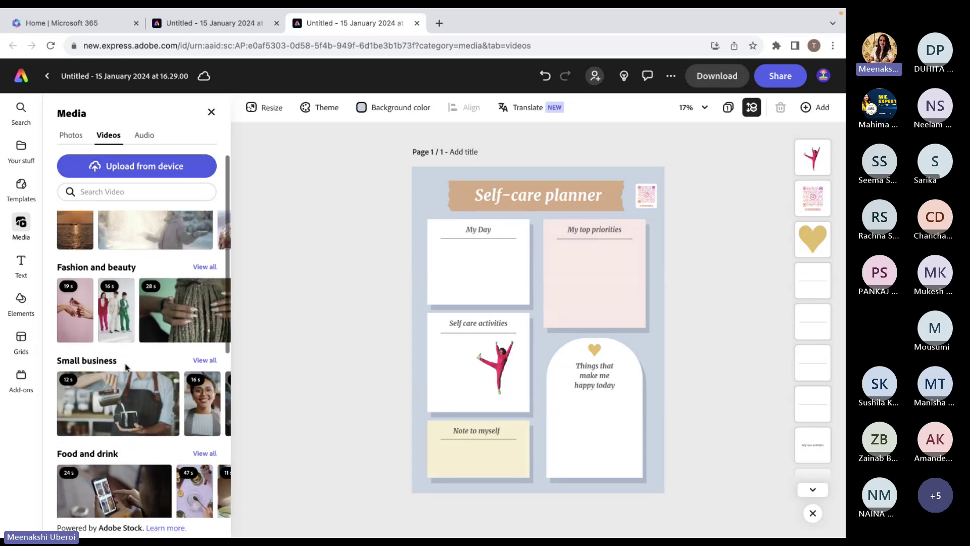
pyautogui.scroll(-5, 127, 367)
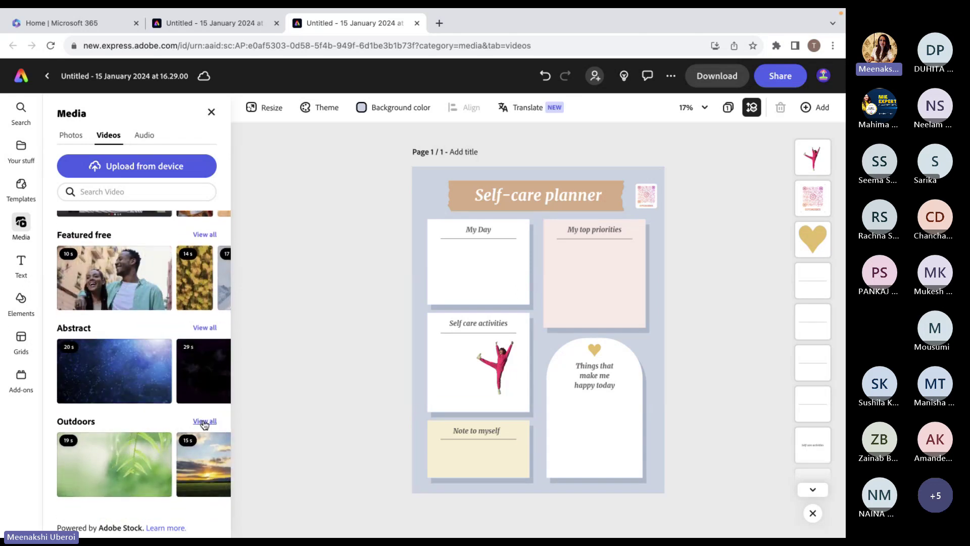
pyautogui.click(204, 423)
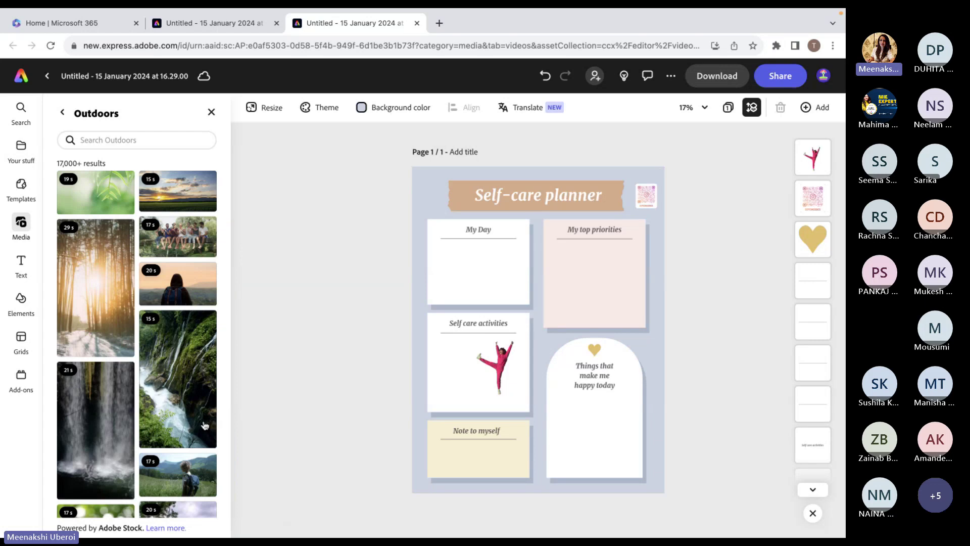
pyautogui.scroll(-5, 191, 371)
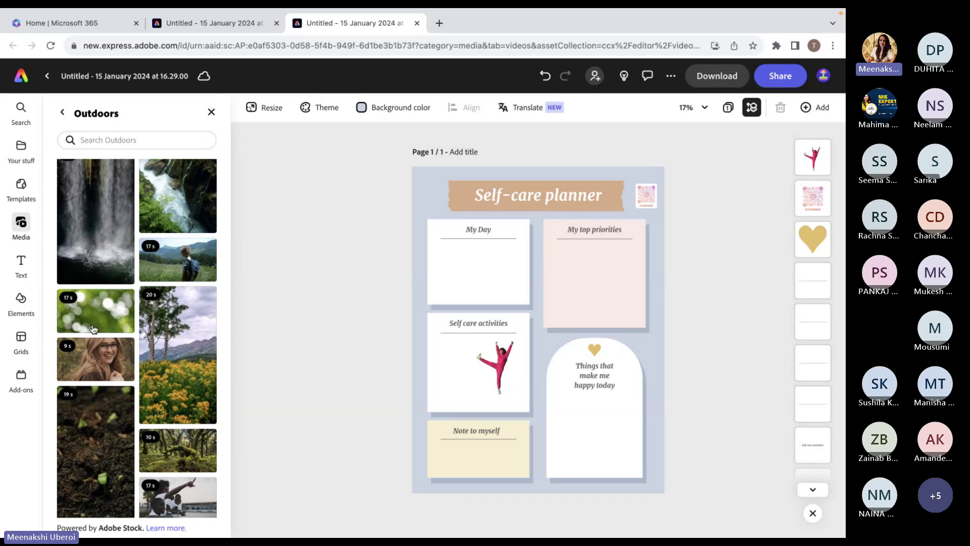
pyautogui.click(60, 116)
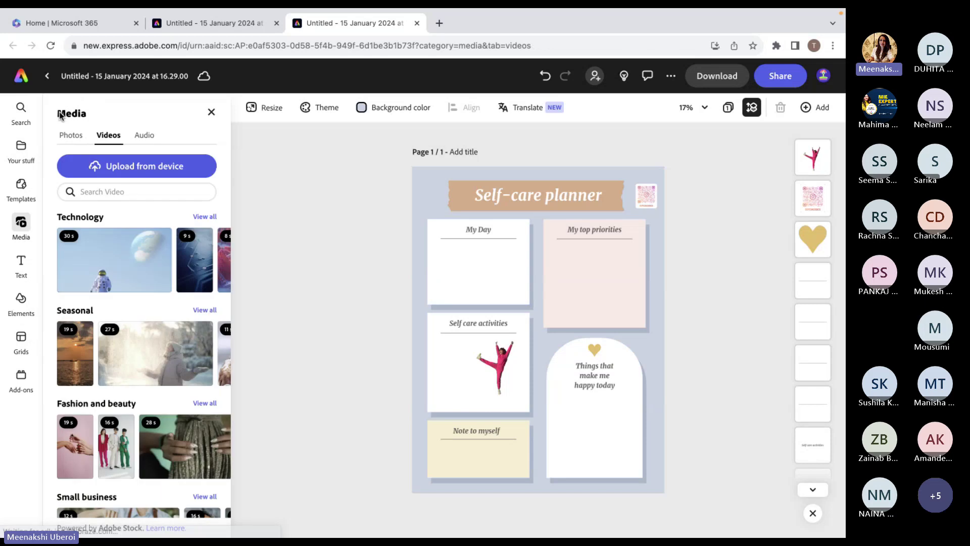
# Move the dancer cut-out left and enlarge it slightly by its bottom-left corner.
pyautogui.click(146, 142)
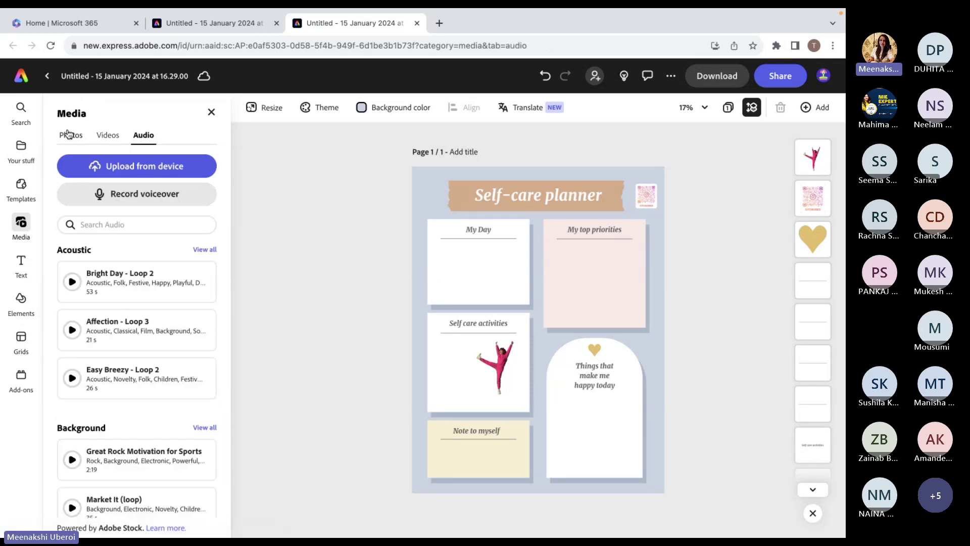
pyautogui.click(500, 376)
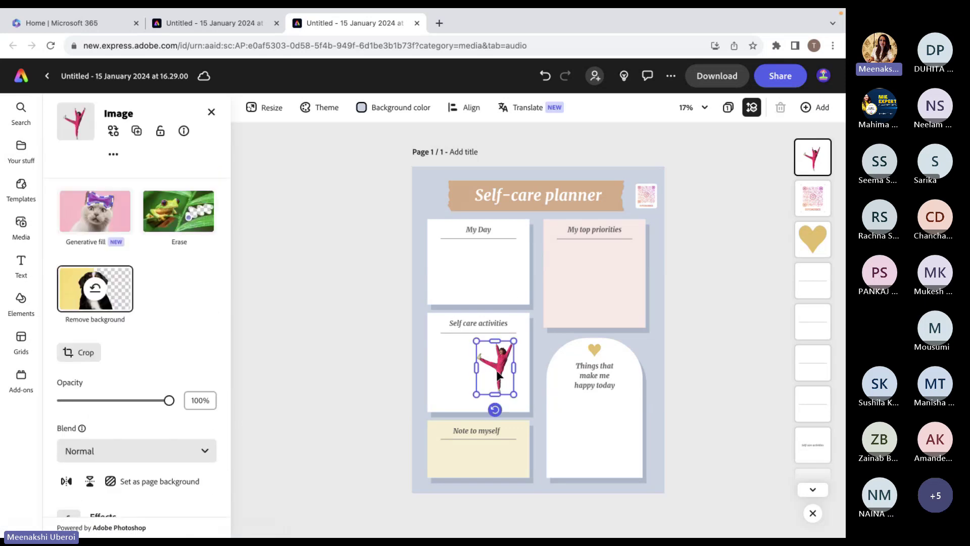
pyautogui.moveTo(499, 377); pyautogui.dragTo(453, 405)
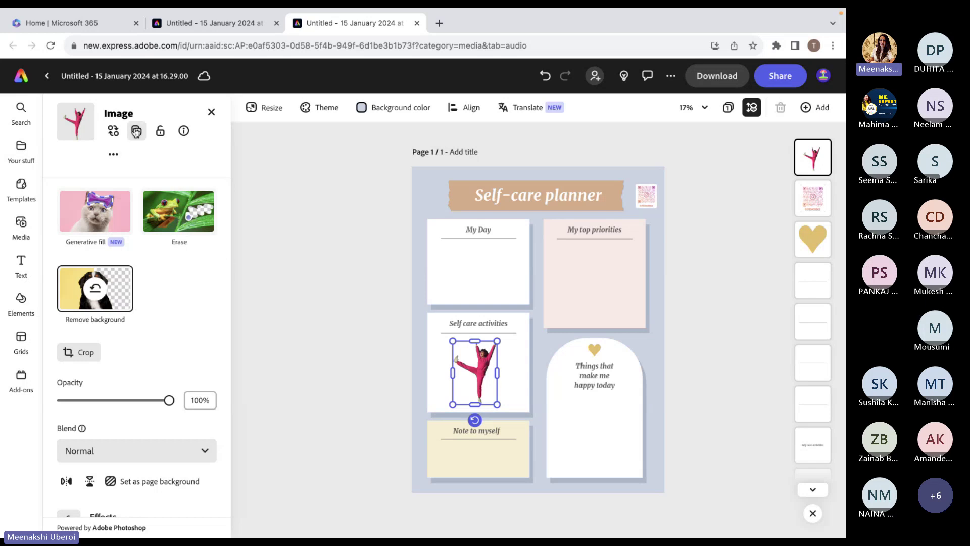
pyautogui.click(22, 224)
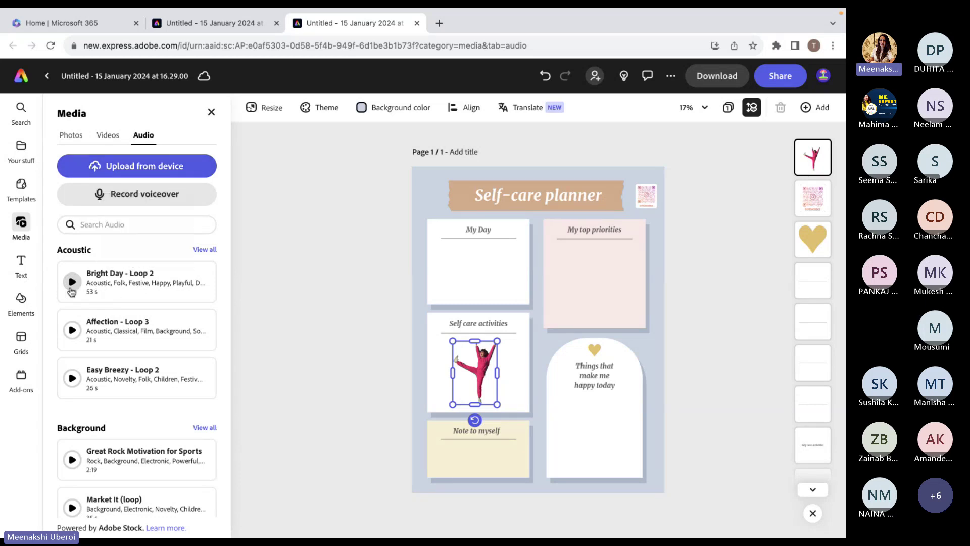
# Preview the Acoustic tracks and add Easy Breezy - Loop 2 as the soundtrack.
pyautogui.click(72, 282)
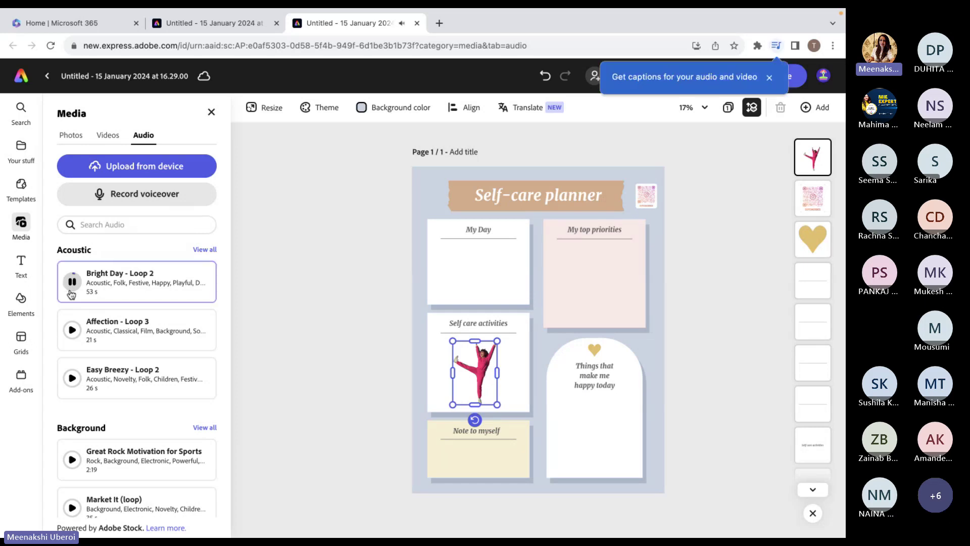
pyautogui.click(73, 329)
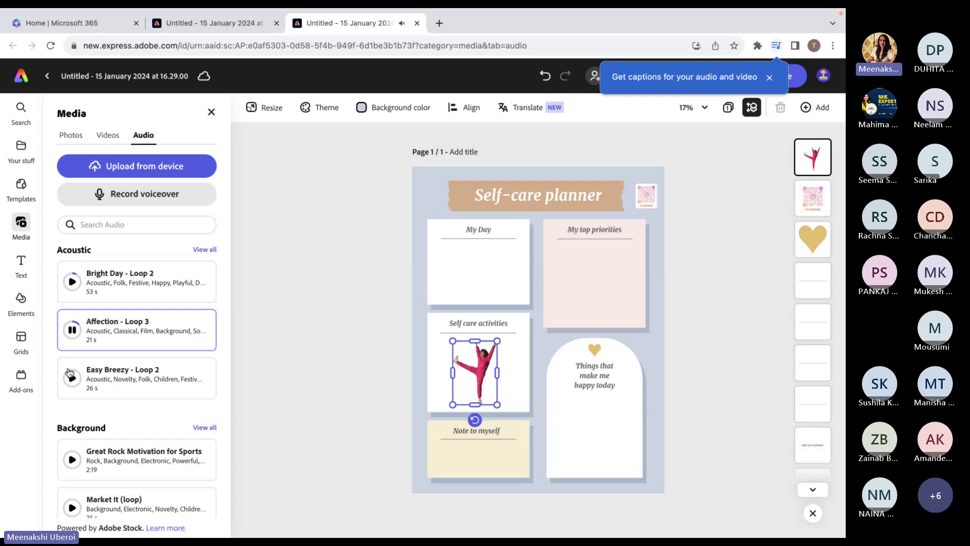
pyautogui.click(72, 377)
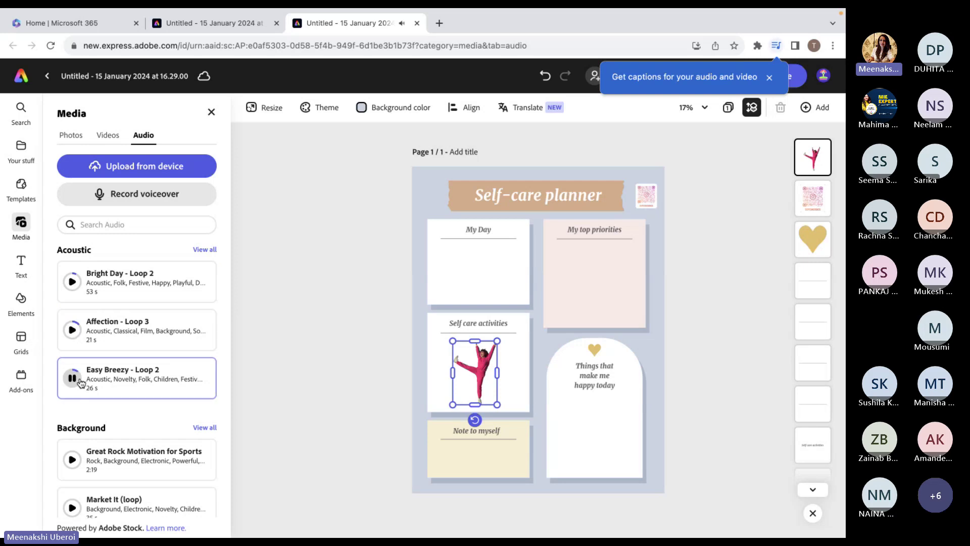
pyautogui.click(129, 380)
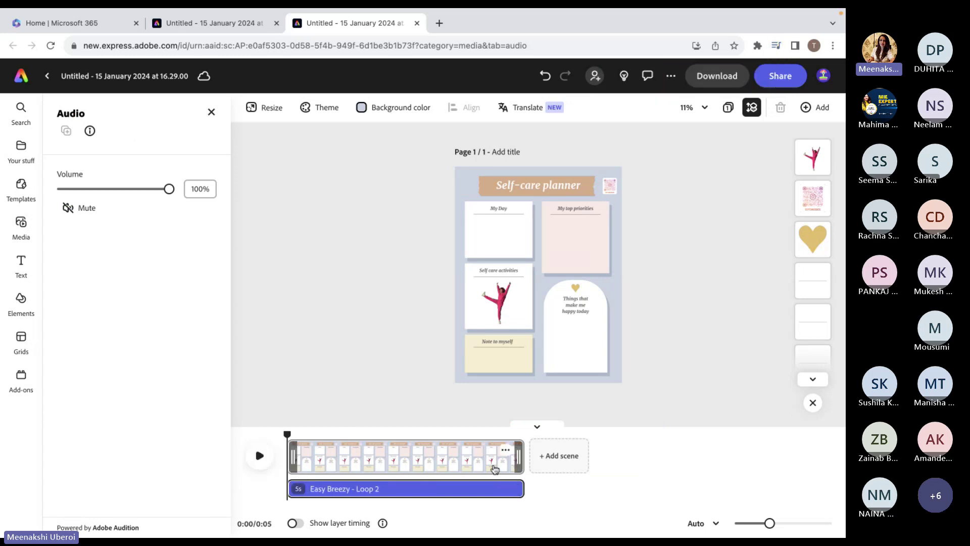
# Lower the soundtrack volume to 5% and replay the design to check it.
pyautogui.click(260, 458)
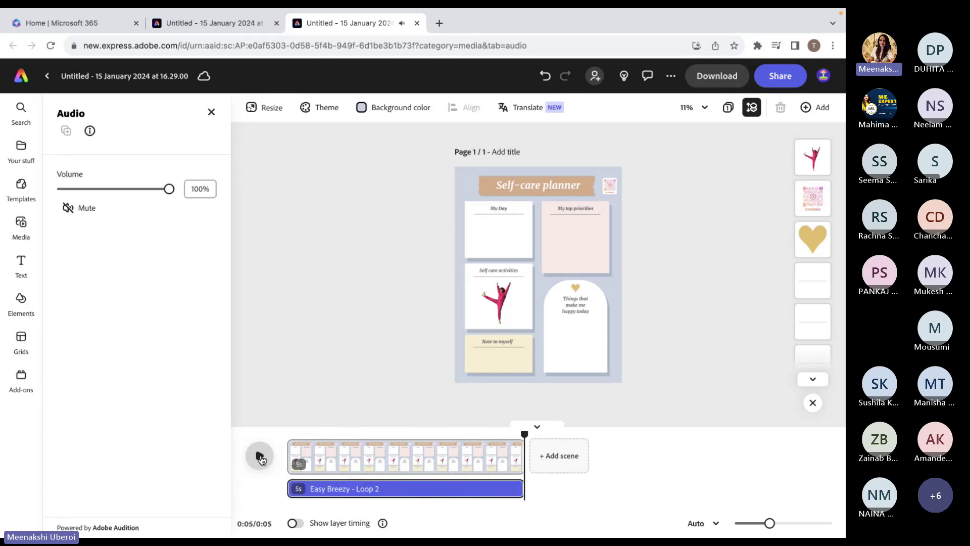
pyautogui.click(101, 190)
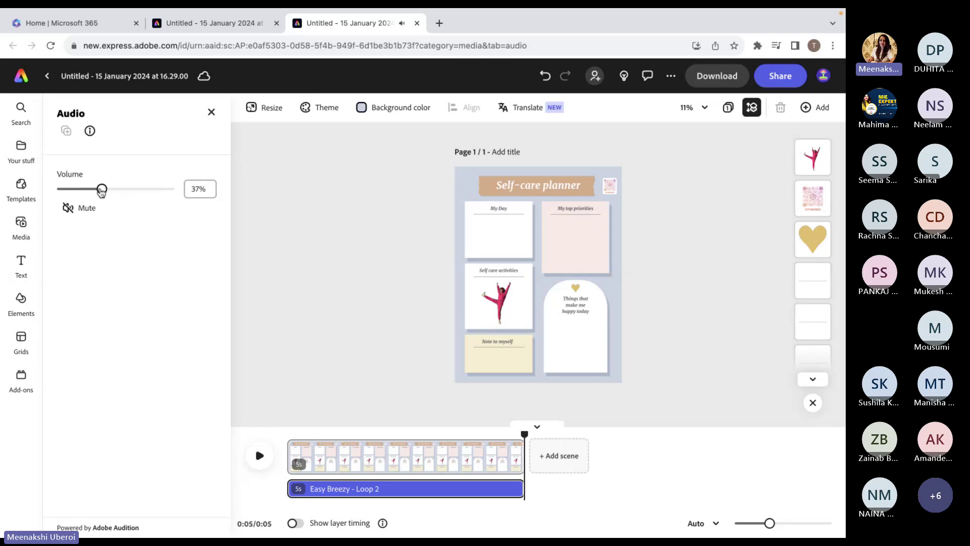
pyautogui.click(260, 456)
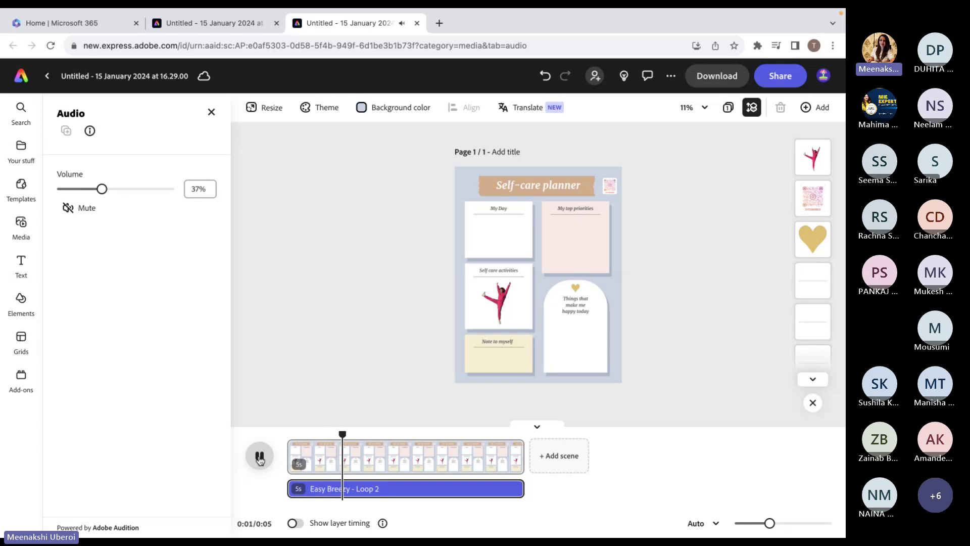
pyautogui.moveTo(102, 189); pyautogui.dragTo(80, 190)
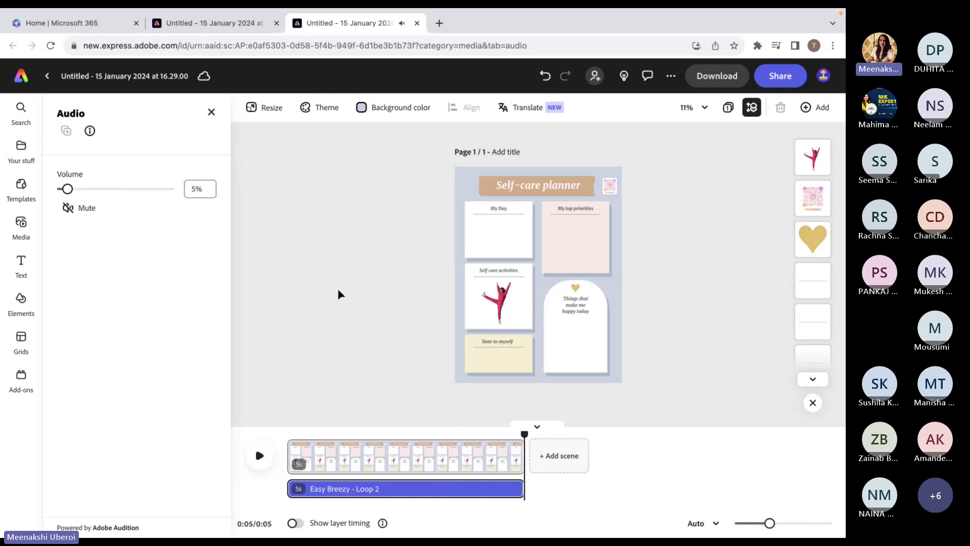
pyautogui.click(259, 461)
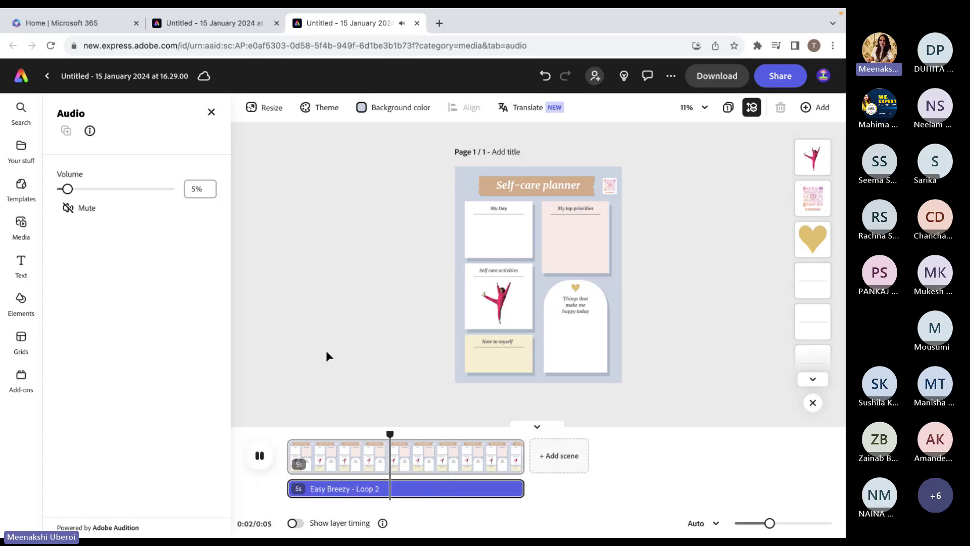
pyautogui.click(210, 113)
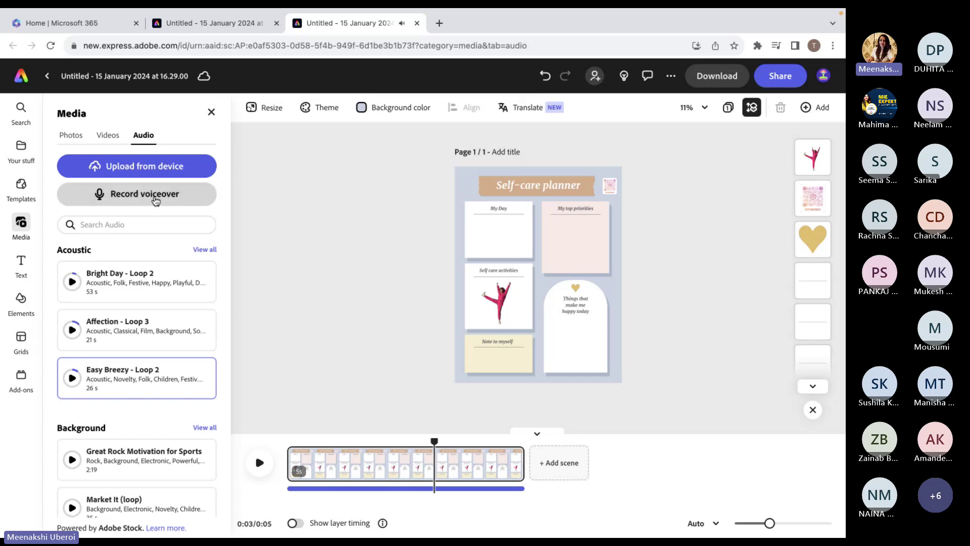
# Rewind the playhead and record a 5-second voiceover, Voiceover 1.wav, with microphone access allowed.
pyautogui.moveTo(434, 442); pyautogui.dragTo(286, 442)
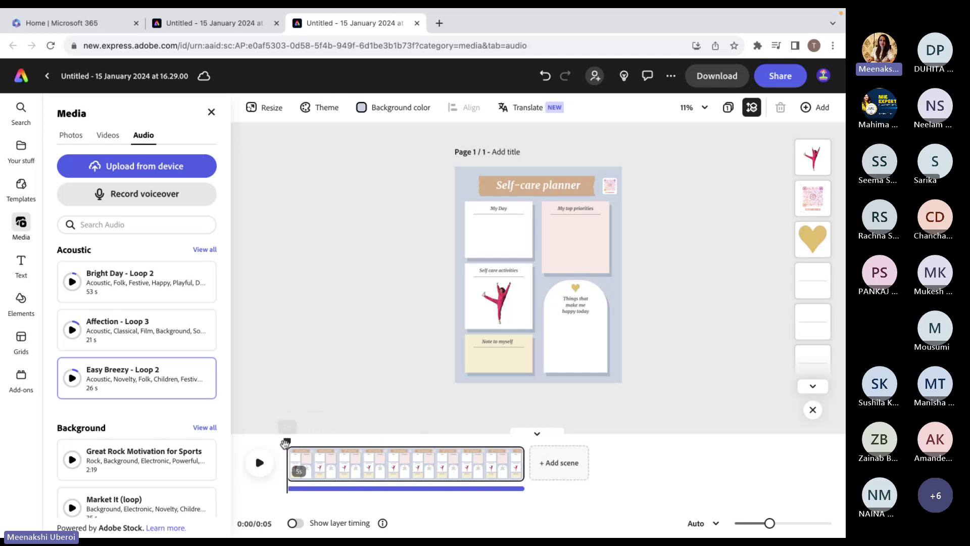
pyautogui.moveTo(295, 446)
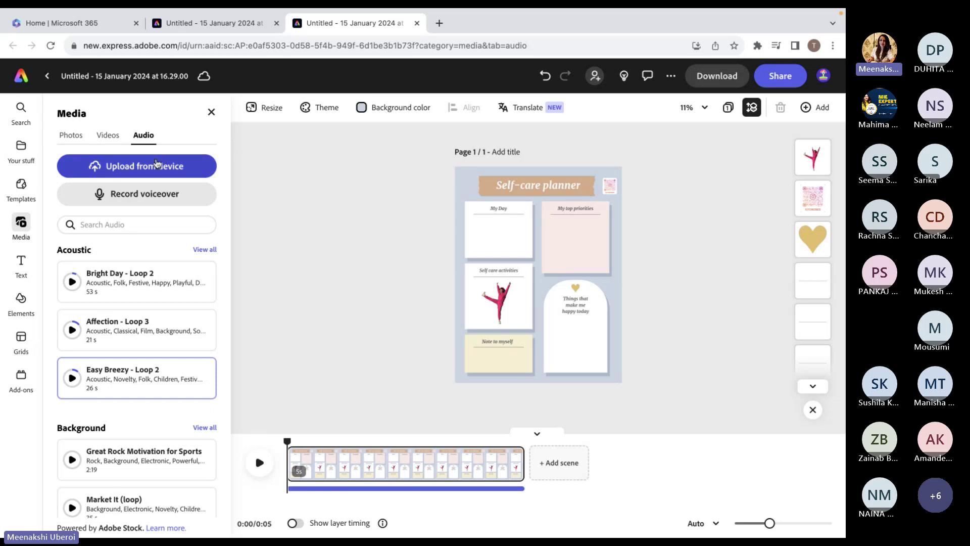
pyautogui.click(149, 204)
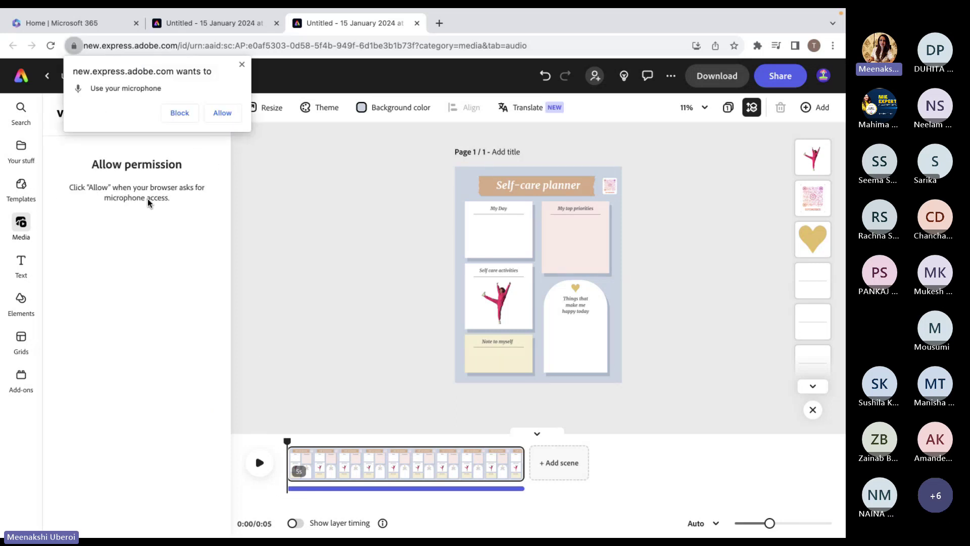
pyautogui.click(234, 112)
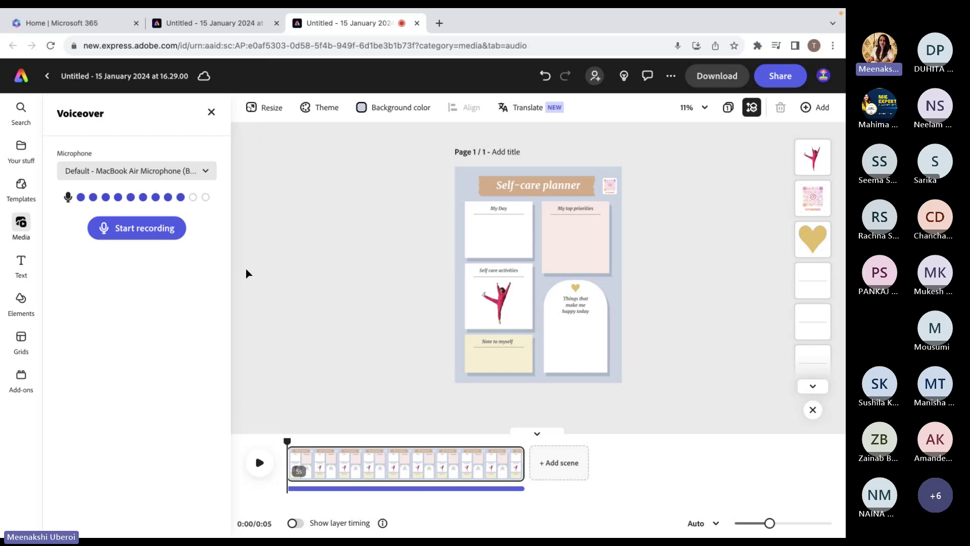
pyautogui.click(161, 241)
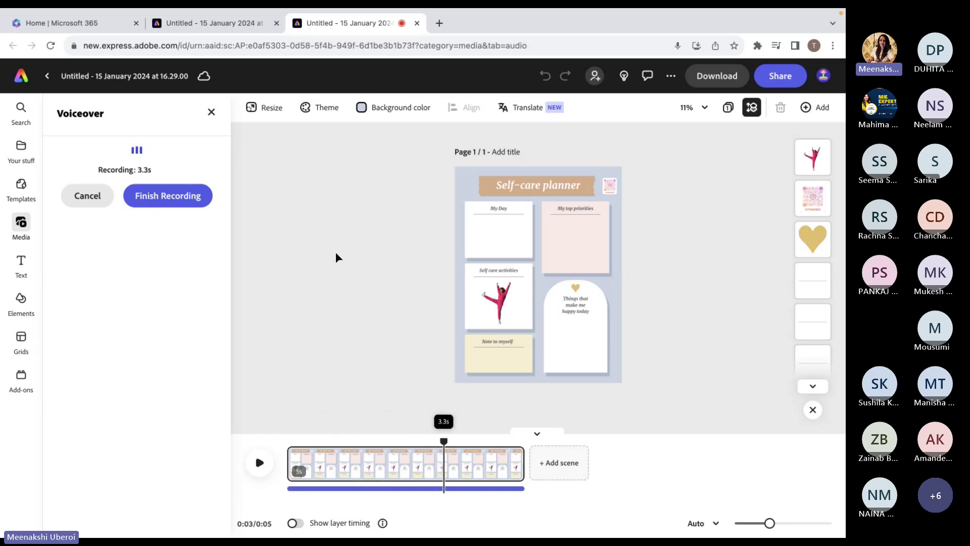
pyautogui.click(167, 204)
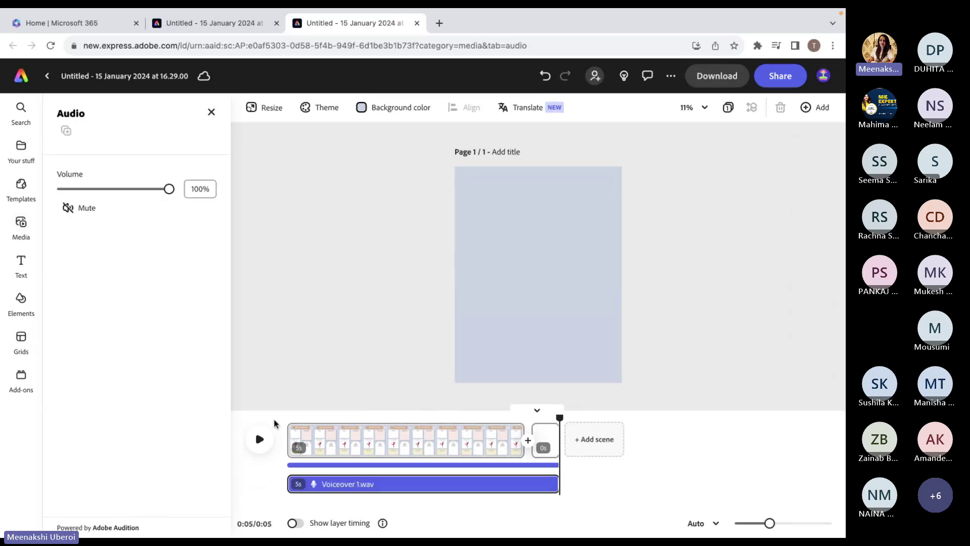
# Try lengthening the first scene to 5.7 seconds, then undo it.
pyautogui.moveTo(328, 494)
pyautogui.moveTo(547, 434)
pyautogui.click(489, 445)
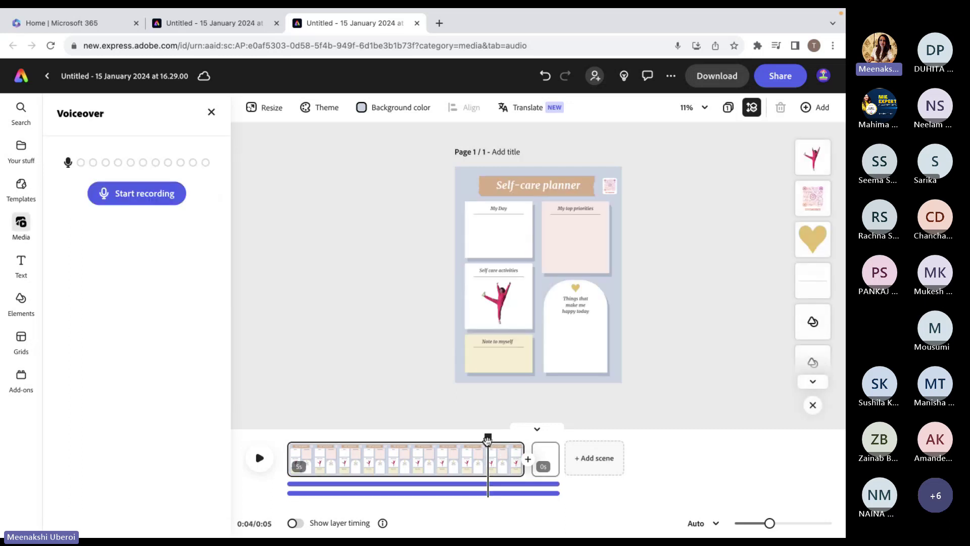
pyautogui.moveTo(519, 454); pyautogui.dragTo(554, 457)
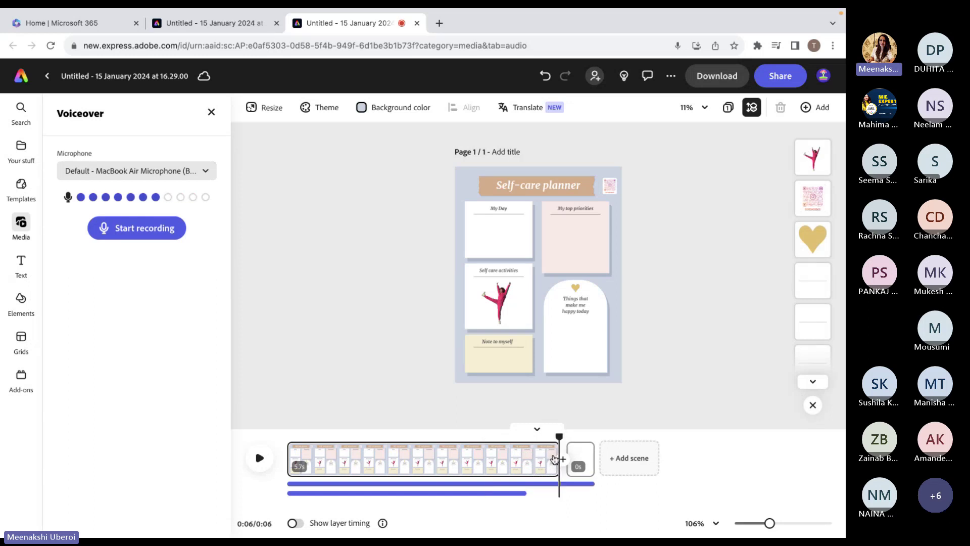
pyautogui.click(545, 76)
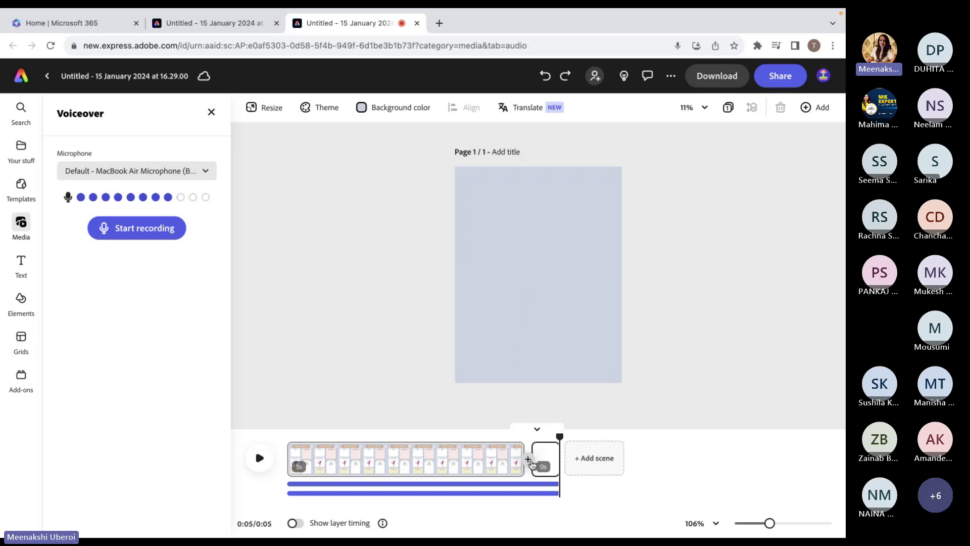
# Open the second scene's options menu and dismiss it without choosing.
pyautogui.click(550, 453)
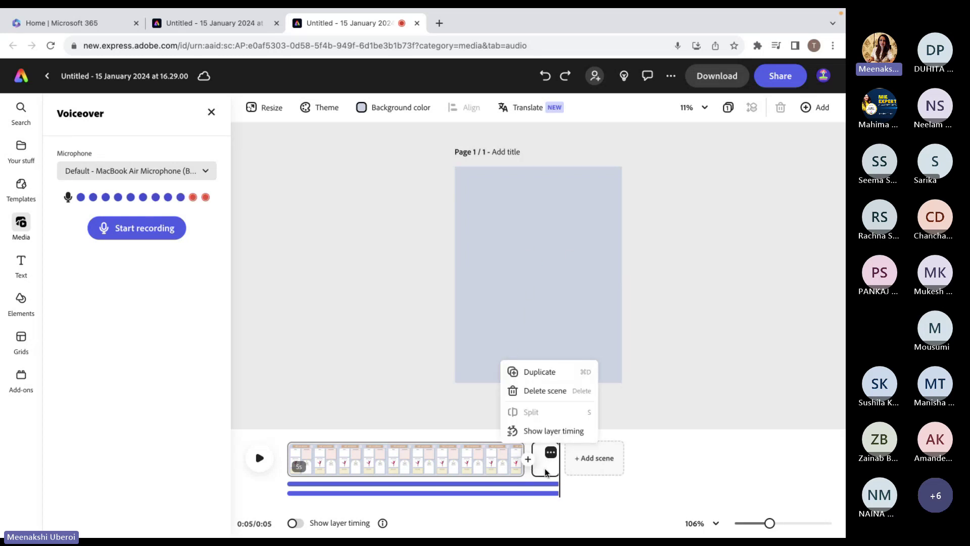
pyautogui.click(545, 470)
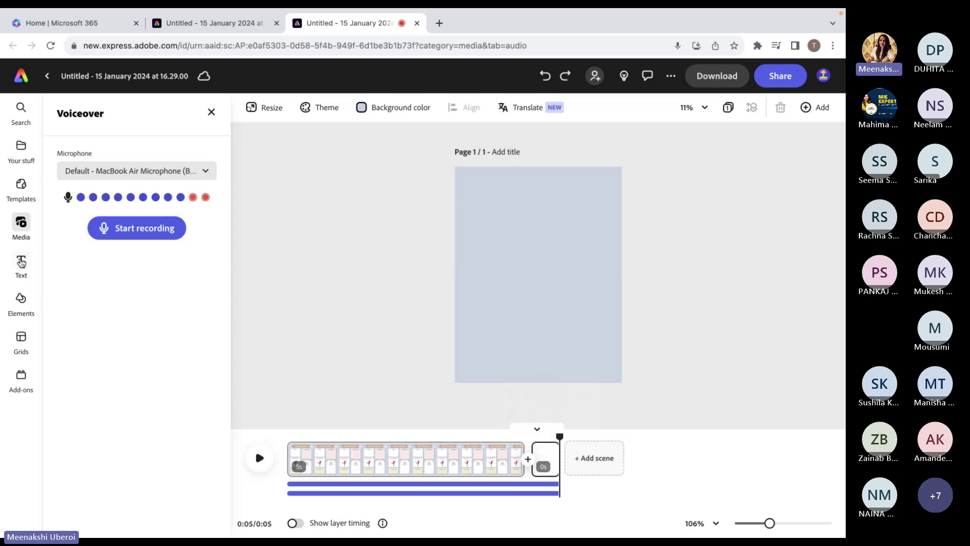
pyautogui.click(19, 224)
# Search stock photos for 'guess' and browse the results.
pyautogui.click(71, 141)
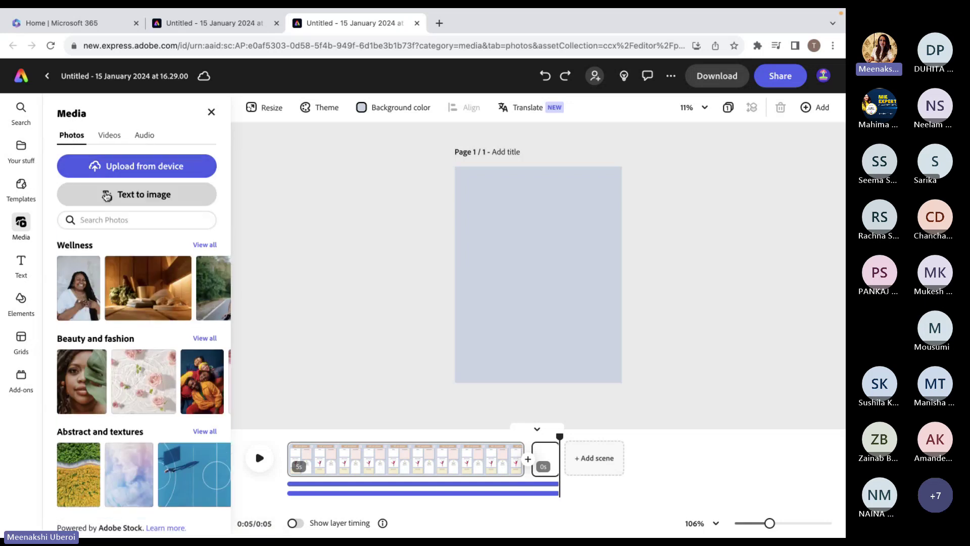
pyautogui.click(108, 220)
pyautogui.write('gu')
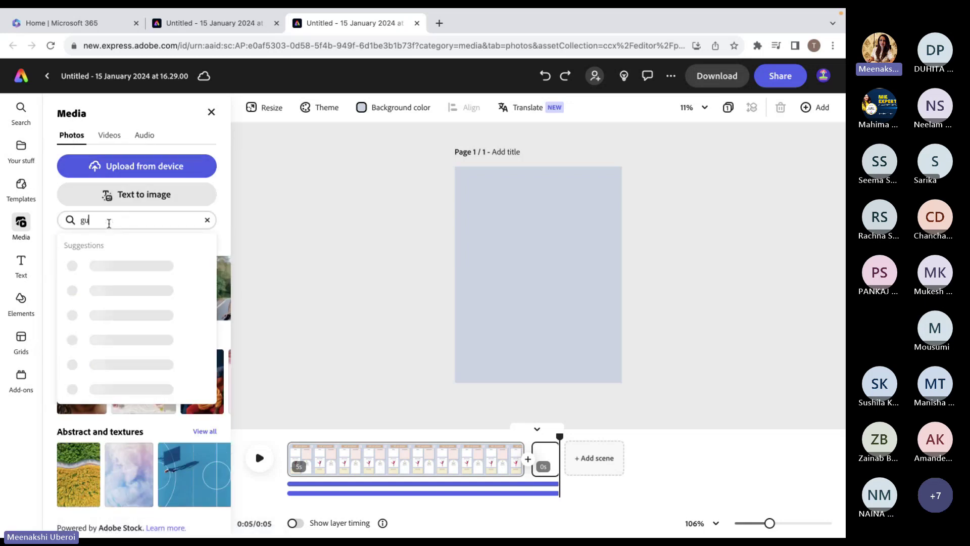
pyautogui.write('ess')
pyautogui.press('Return')
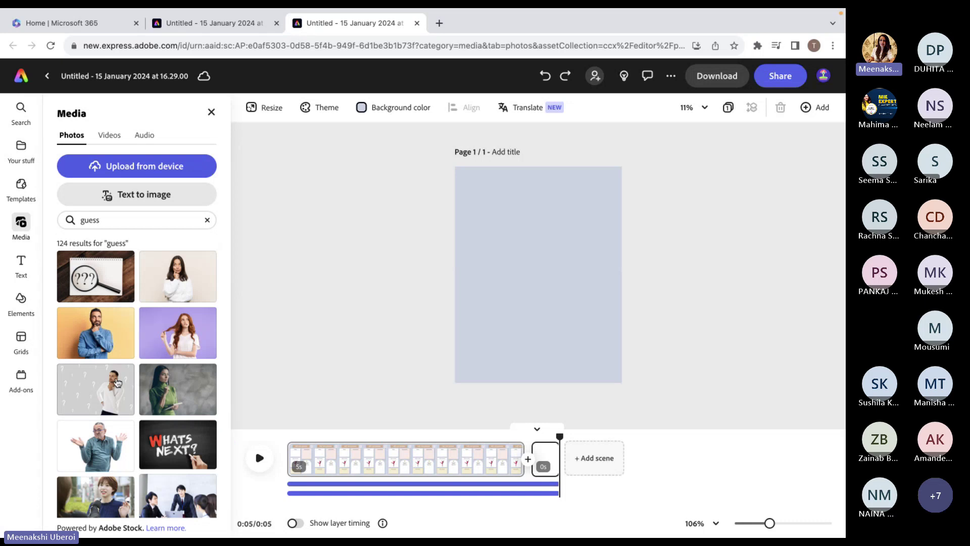
pyautogui.scroll(-2, 131, 420)
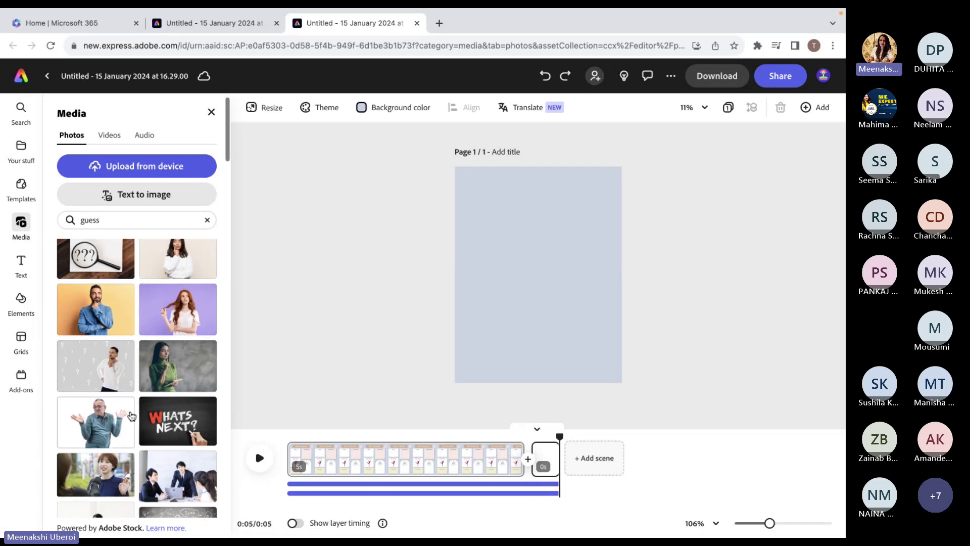
pyautogui.scroll(2, 132, 415)
pyautogui.scroll(-10, 130, 415)
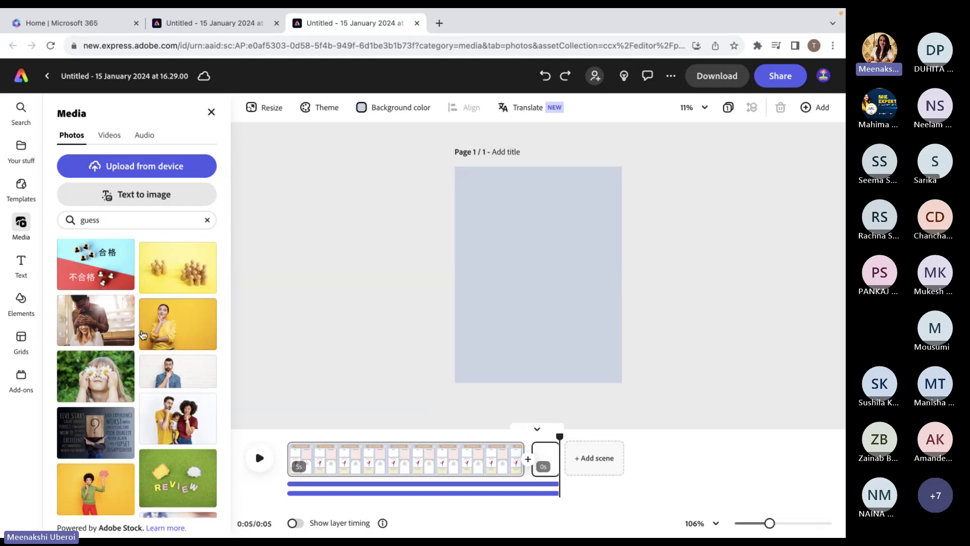
pyautogui.scroll(12, 143, 335)
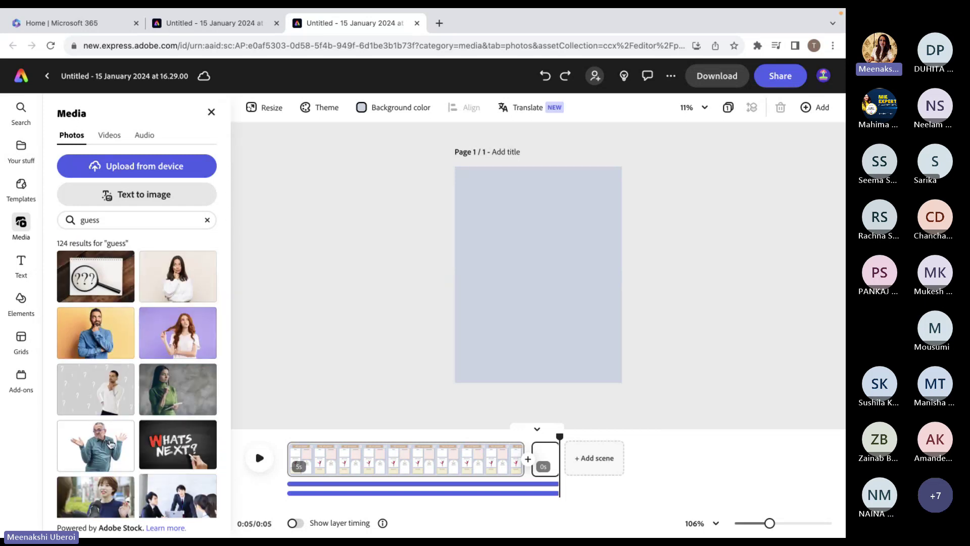
# Add the shrugging-man photo, delete its duplicate, and add the magnifier question-mark photo.
pyautogui.click(110, 443)
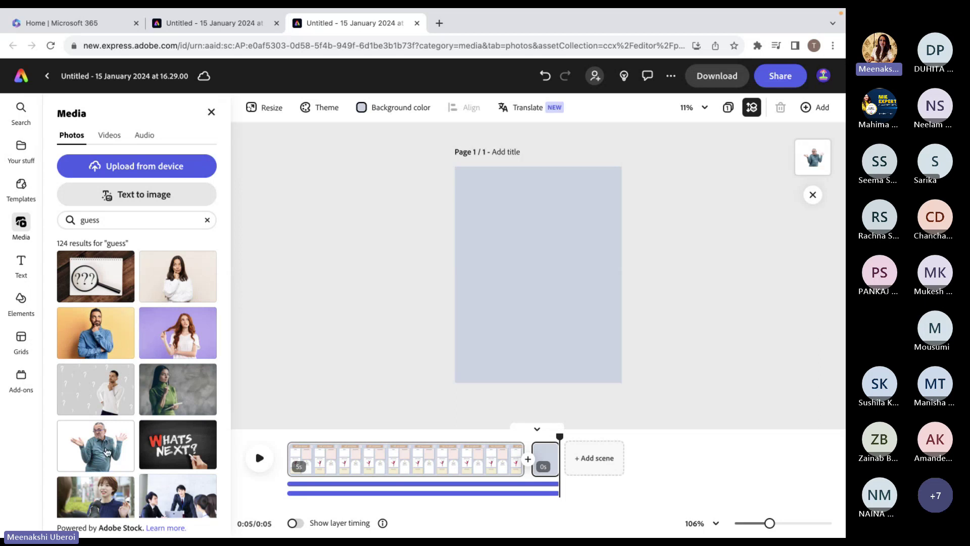
pyautogui.click(109, 448)
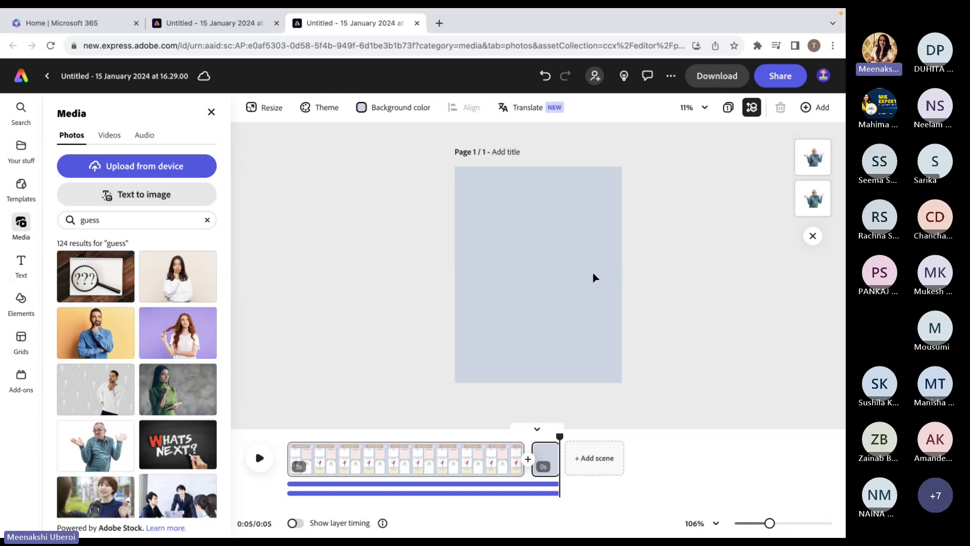
pyautogui.click(807, 210)
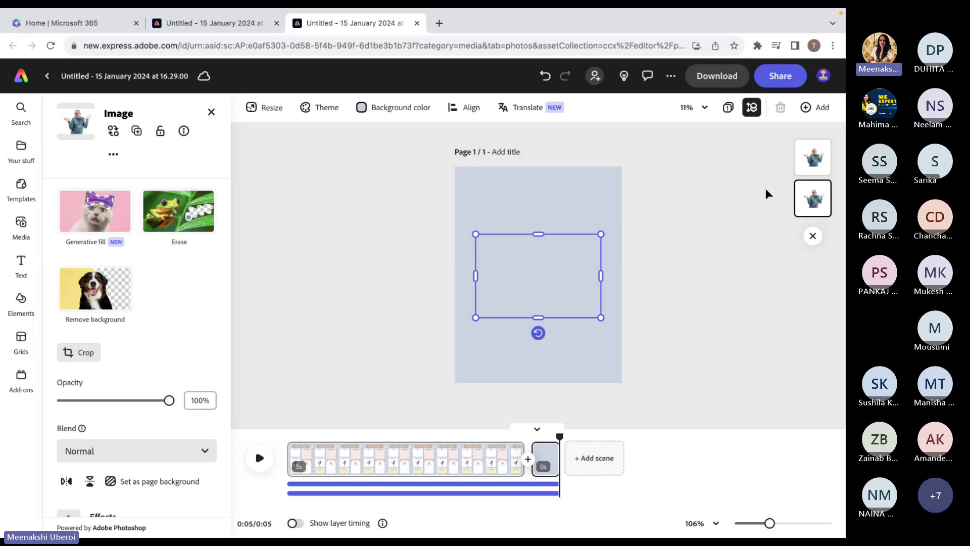
pyautogui.click(812, 158)
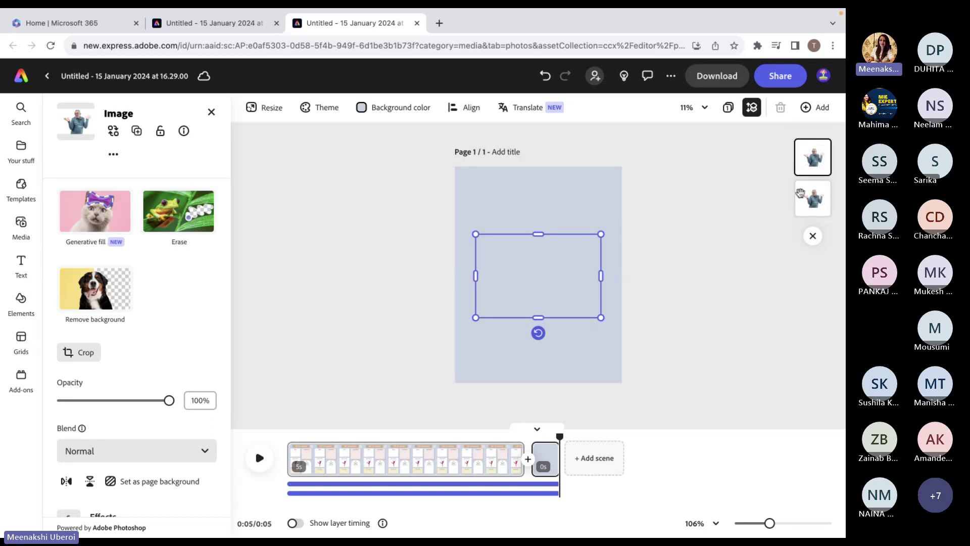
pyautogui.click(328, 371)
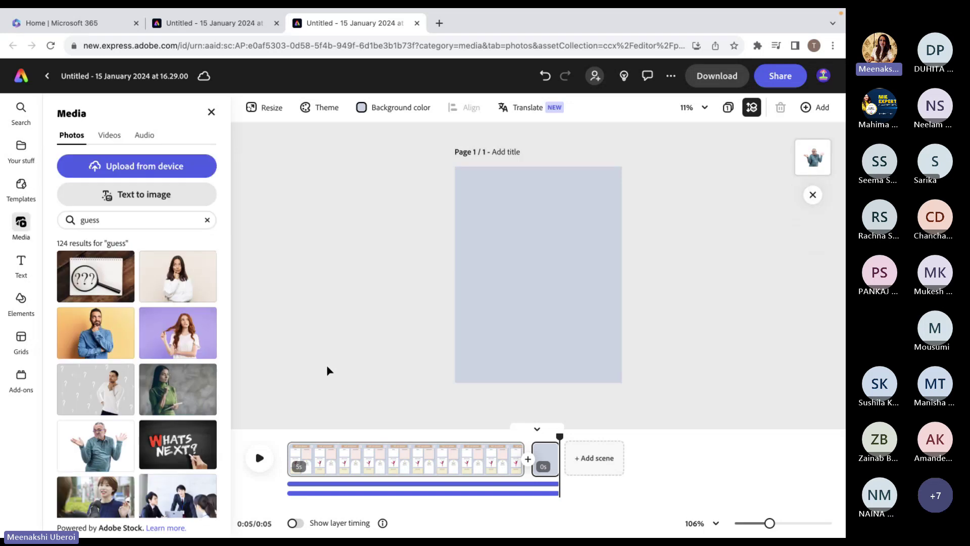
pyautogui.click(93, 281)
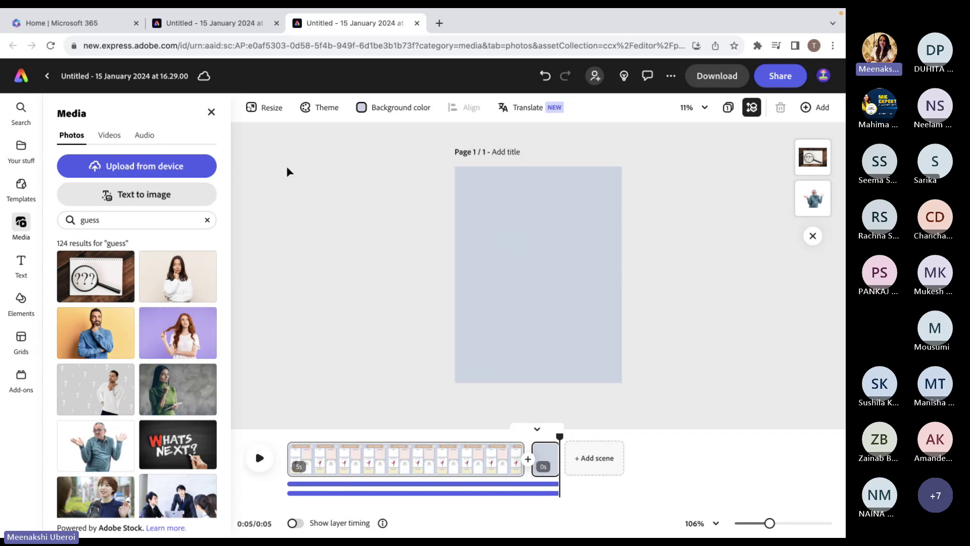
pyautogui.click(210, 112)
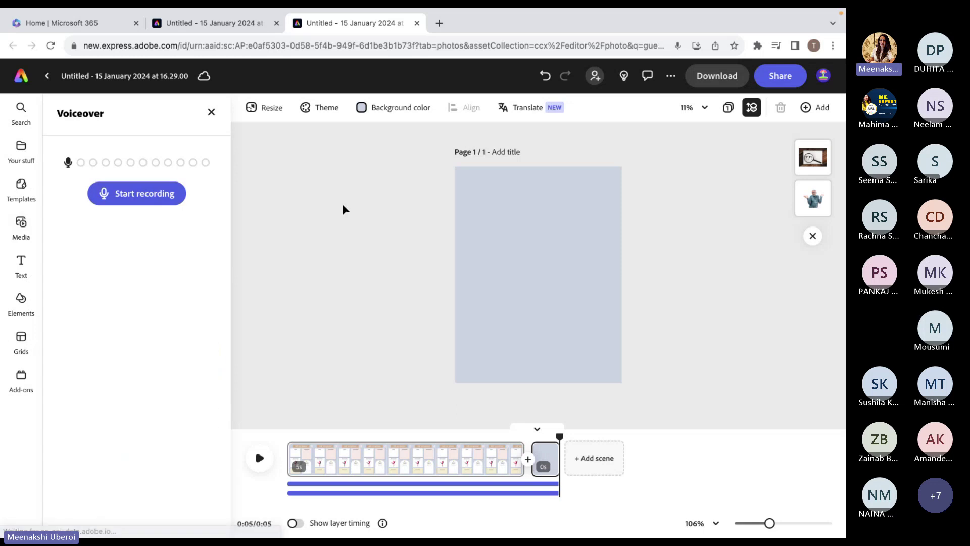
pyautogui.click(211, 113)
# Try a transparent page background, then set it to plain white.
pyautogui.click(204, 108)
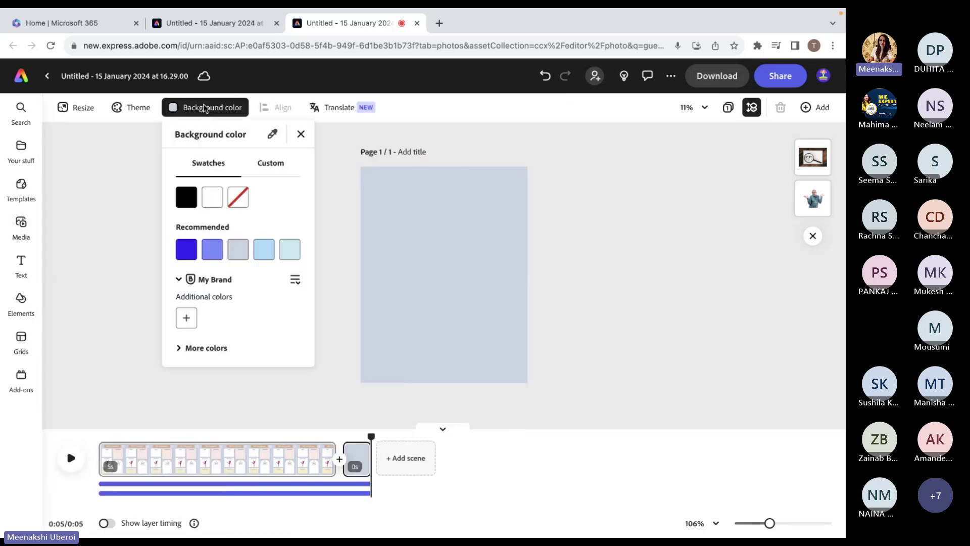
pyautogui.click(238, 198)
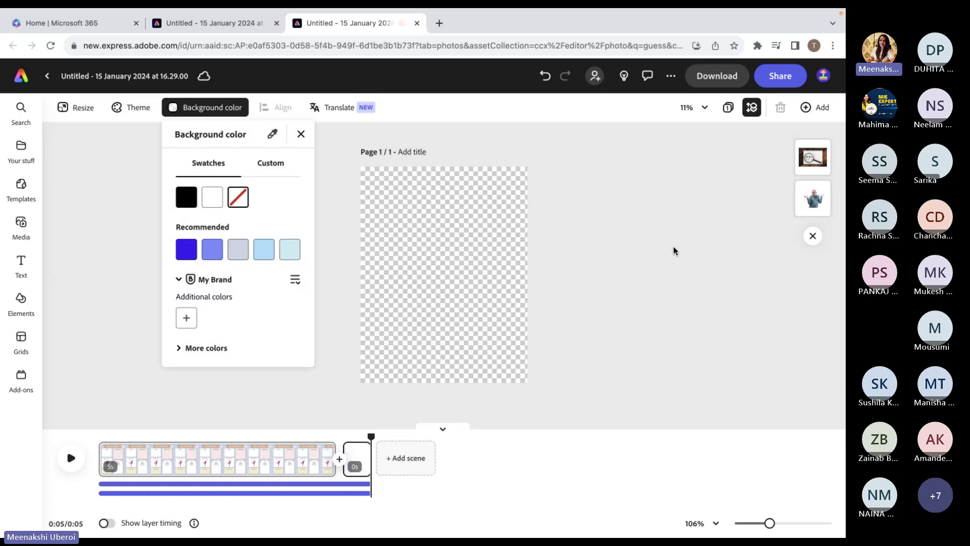
pyautogui.click(817, 202)
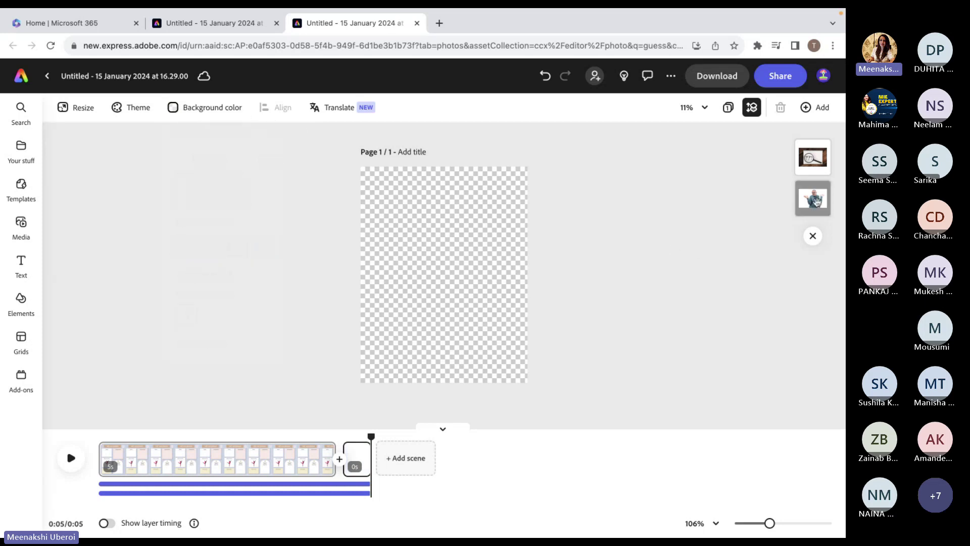
pyautogui.click(817, 202)
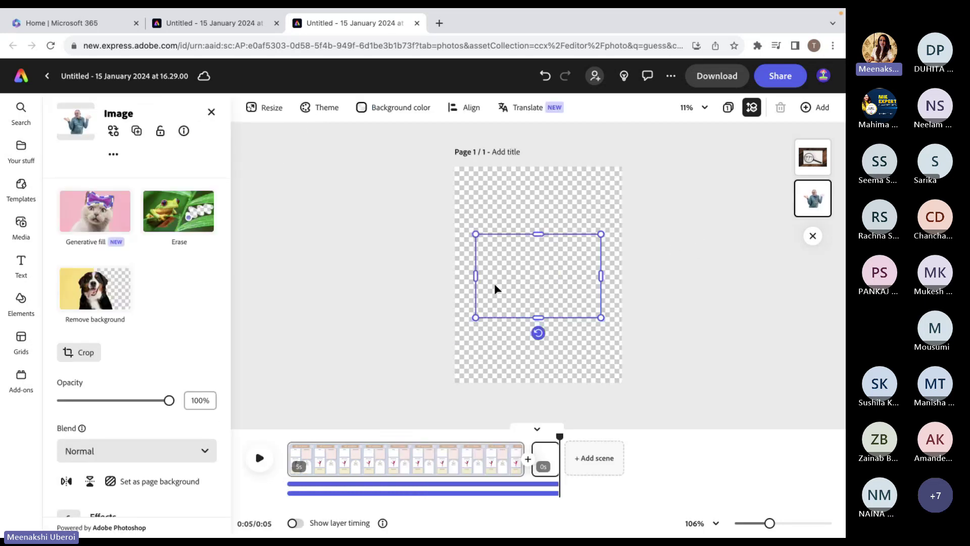
pyautogui.press('Escape')
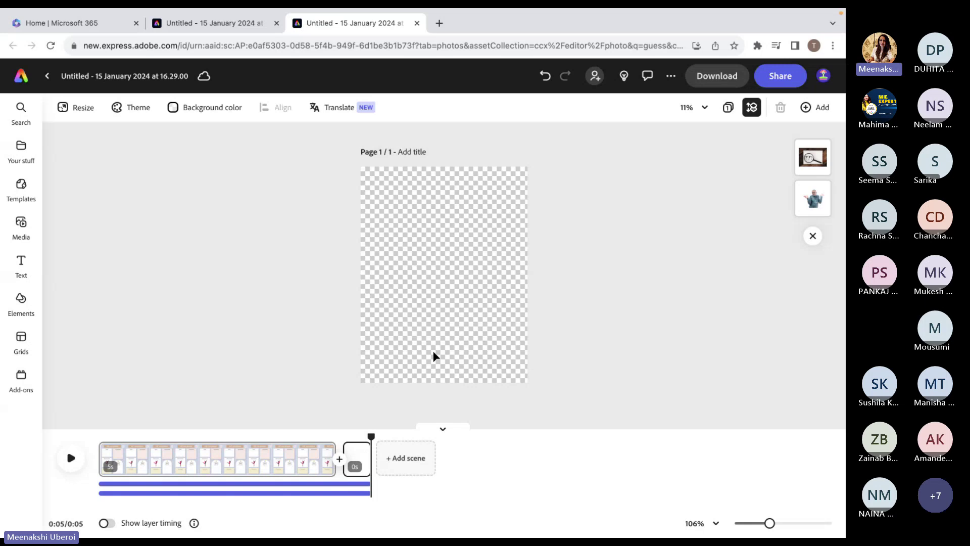
pyautogui.click(189, 106)
pyautogui.click(212, 197)
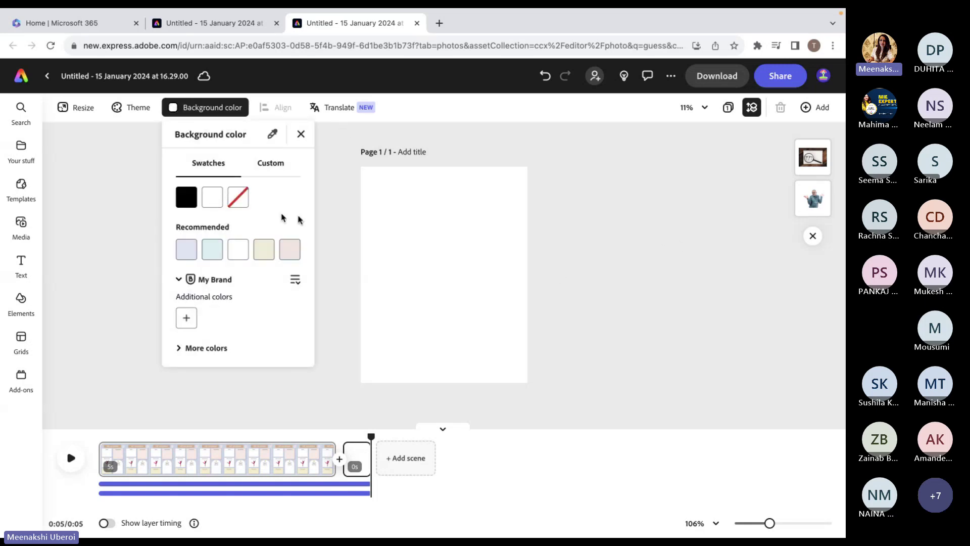
pyautogui.click(439, 273)
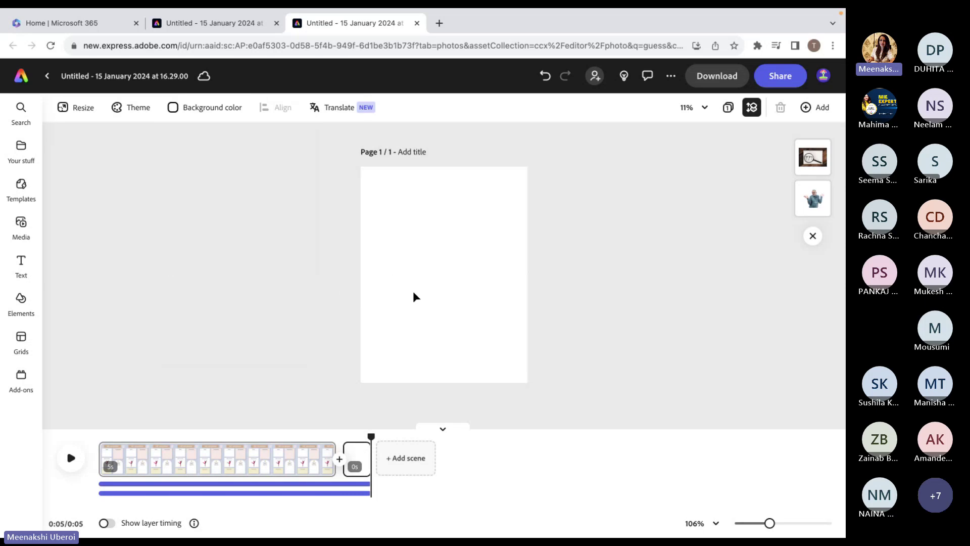
# Search text designs for 'guess', add Think Outside the Box and enlarge it.
pyautogui.click(22, 264)
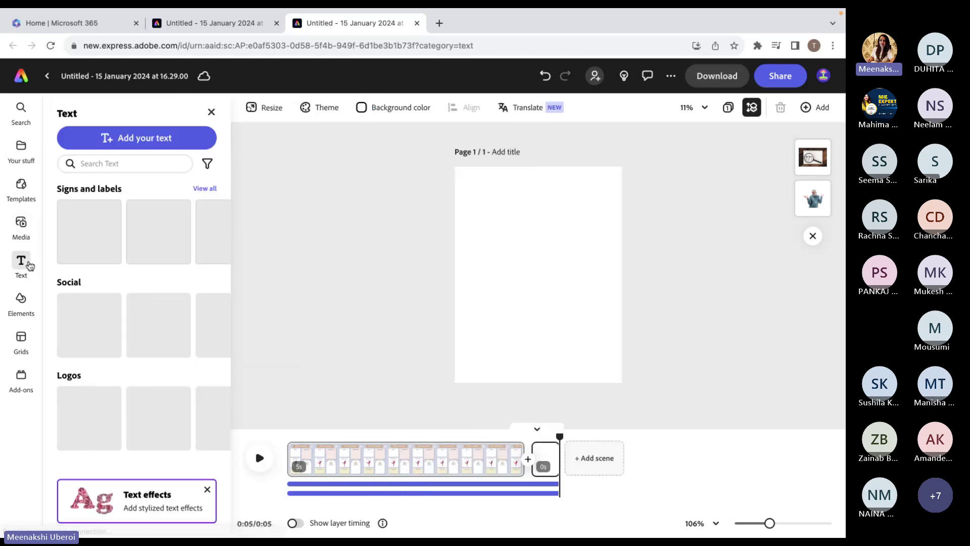
pyautogui.click(118, 163)
pyautogui.write('guess')
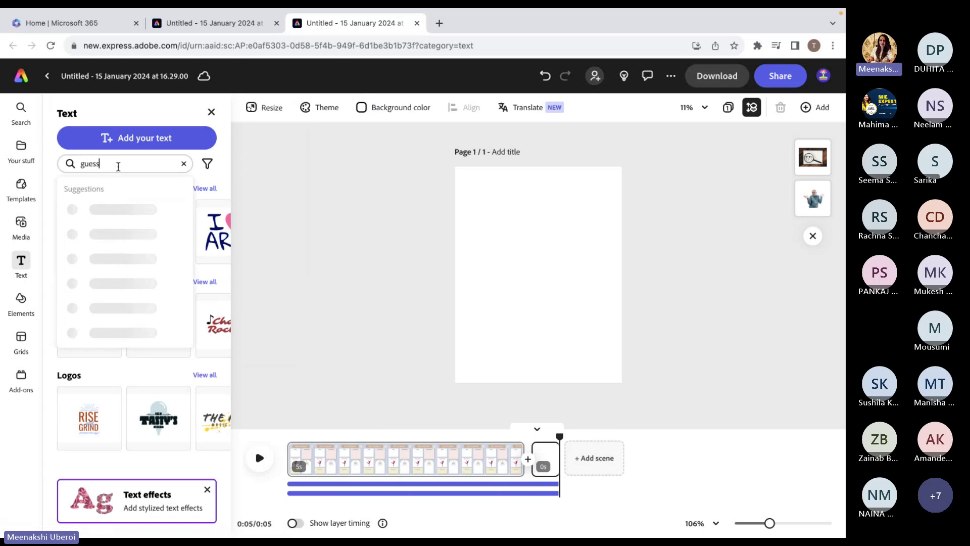
pyautogui.press('Return')
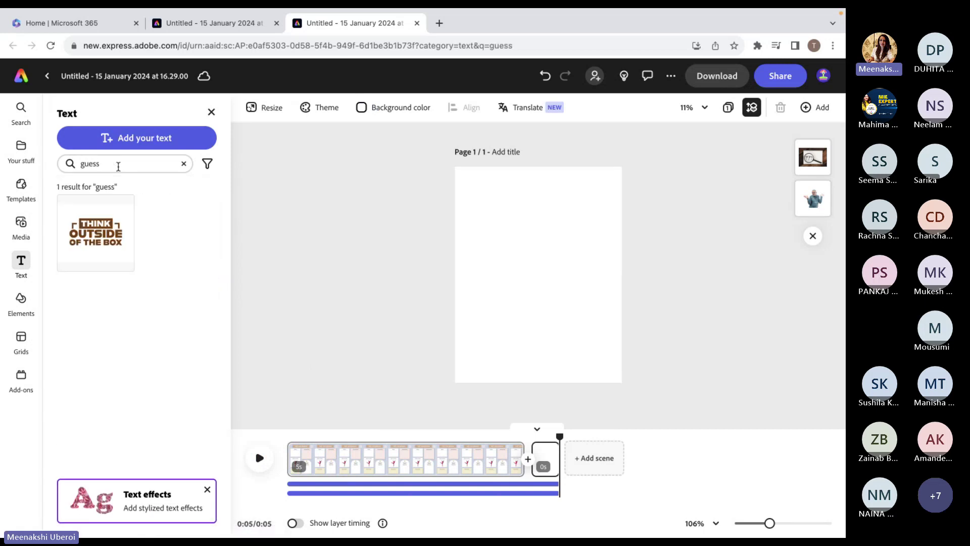
pyautogui.click(101, 252)
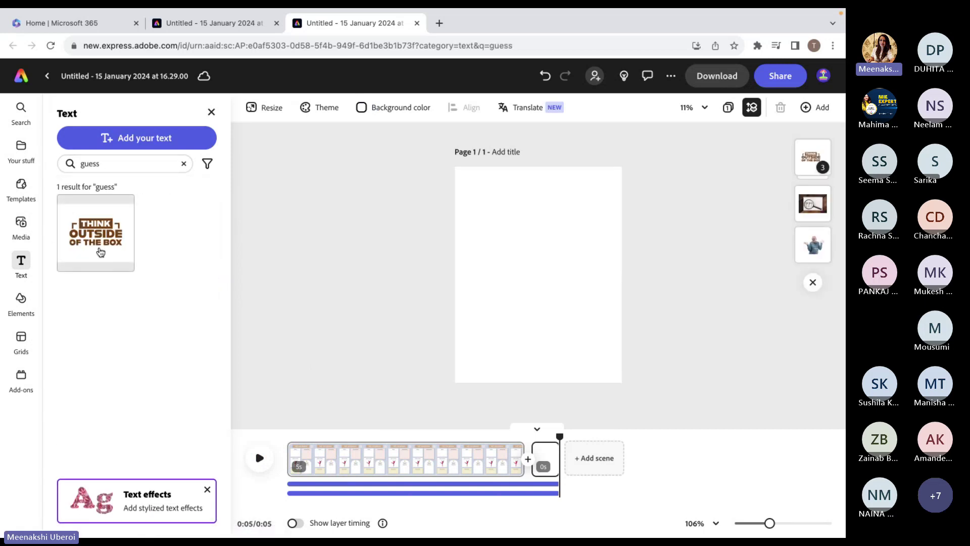
pyautogui.click(800, 169)
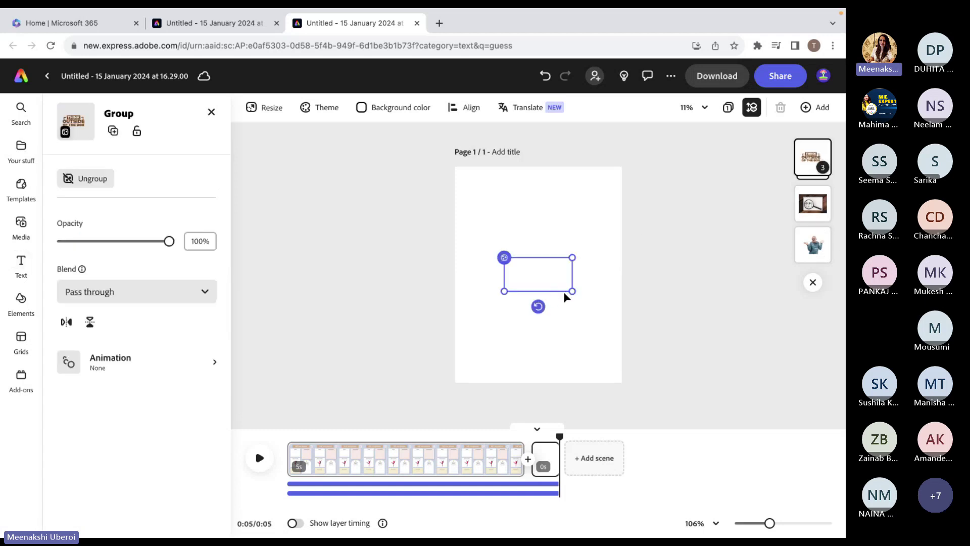
pyautogui.moveTo(573, 292); pyautogui.dragTo(608, 309)
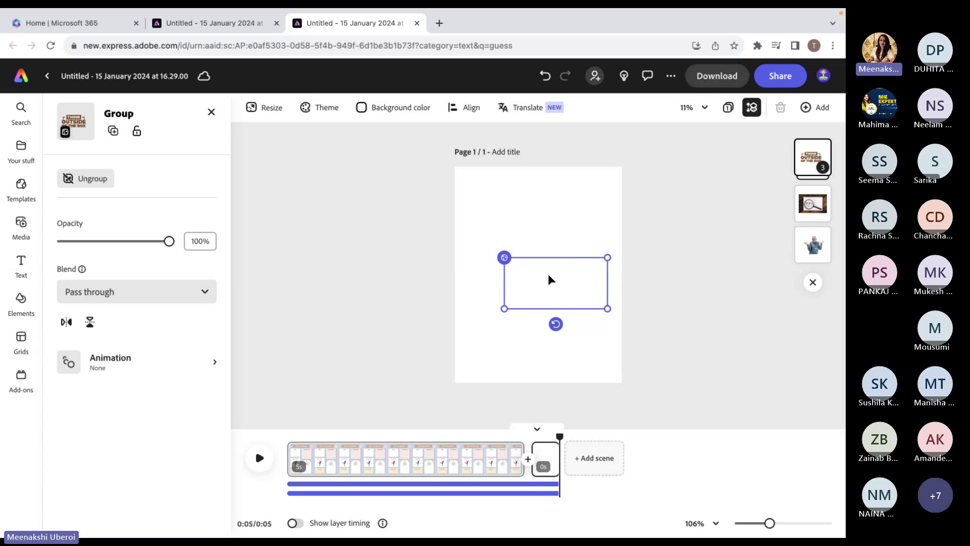
pyautogui.press('Escape')
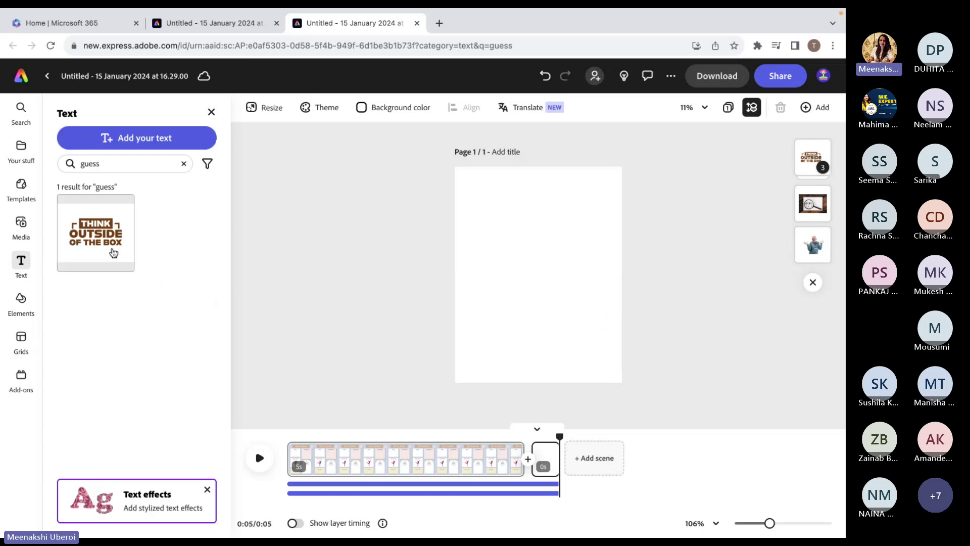
# Add another Think Outside design and move its layer to the top of the Layers list.
pyautogui.click(113, 253)
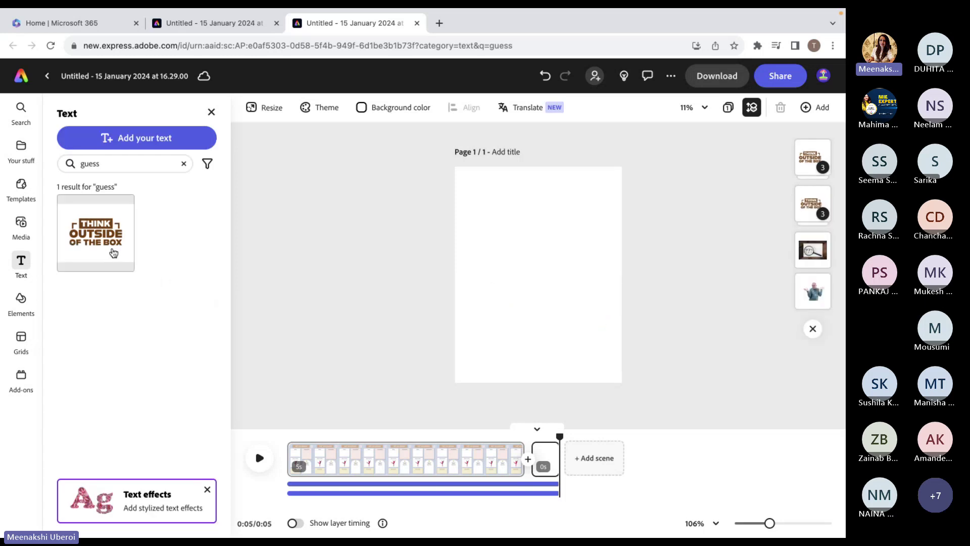
pyautogui.click(817, 211)
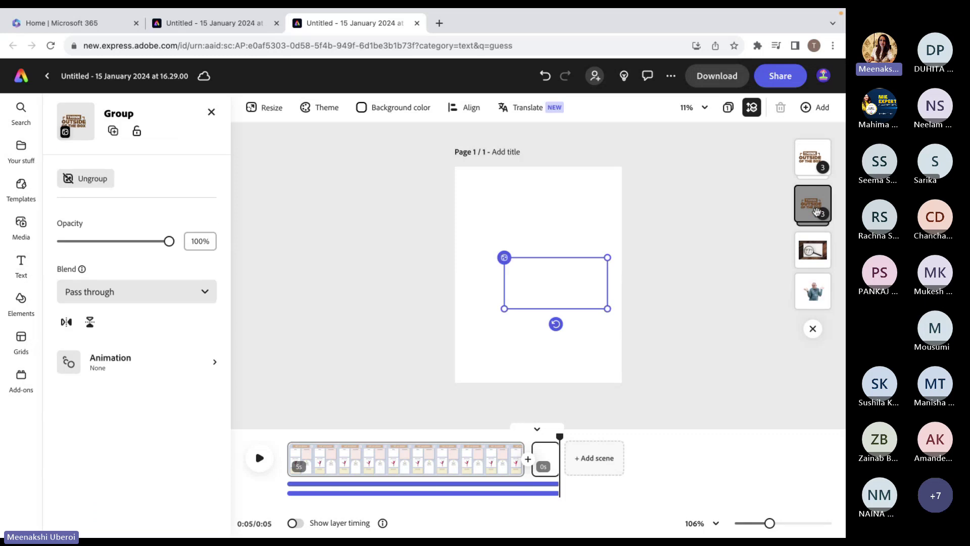
pyautogui.moveTo(817, 212); pyautogui.dragTo(815, 157)
pyautogui.click(815, 157)
pyautogui.click(815, 157)
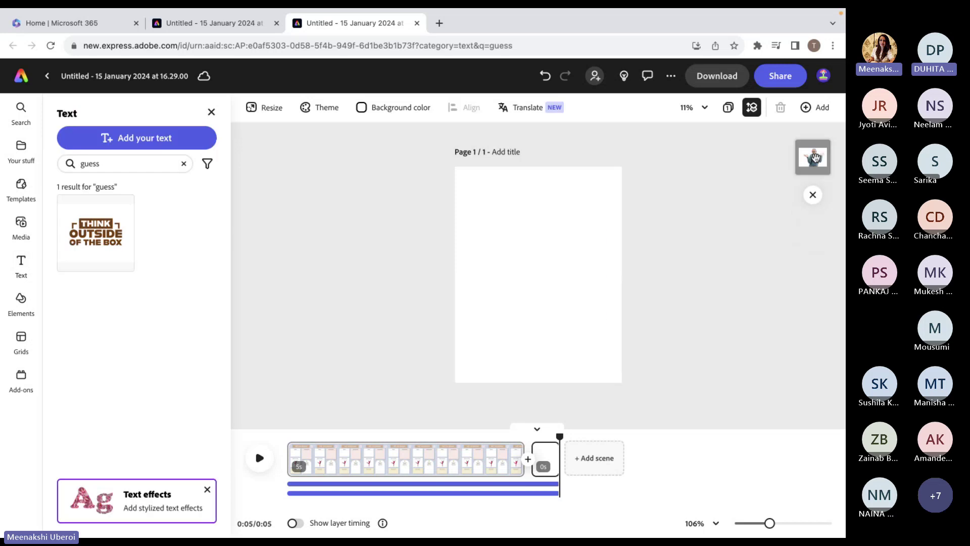
pyautogui.click(813, 157)
pyautogui.click(815, 158)
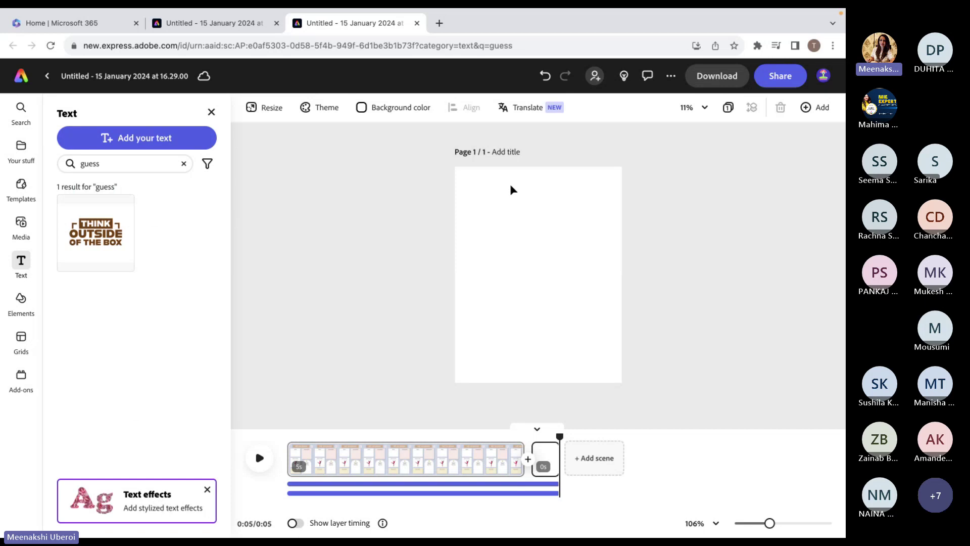
pyautogui.click(551, 452)
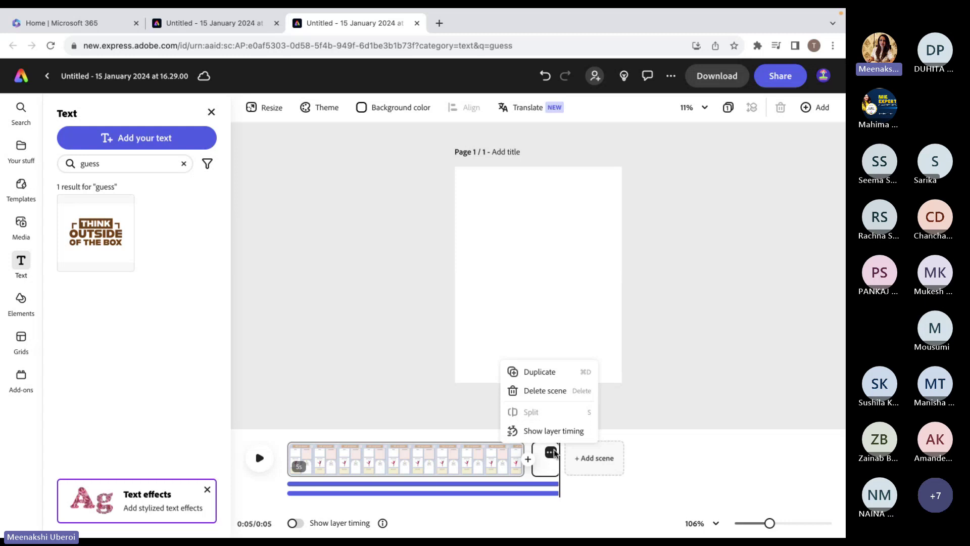
# Delete the empty second scene, close the Text panel, and preview the 5-second planner.
pyautogui.click(545, 390)
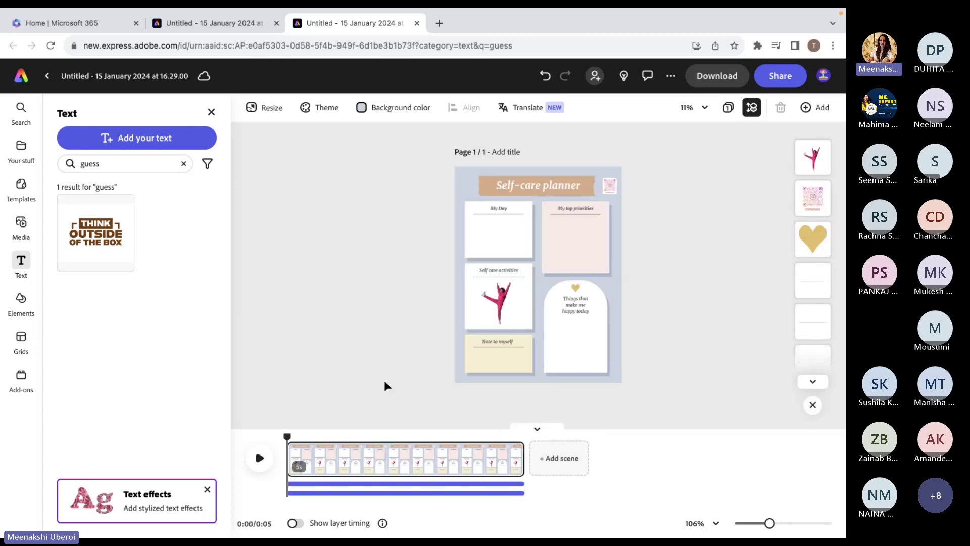
pyautogui.click(211, 112)
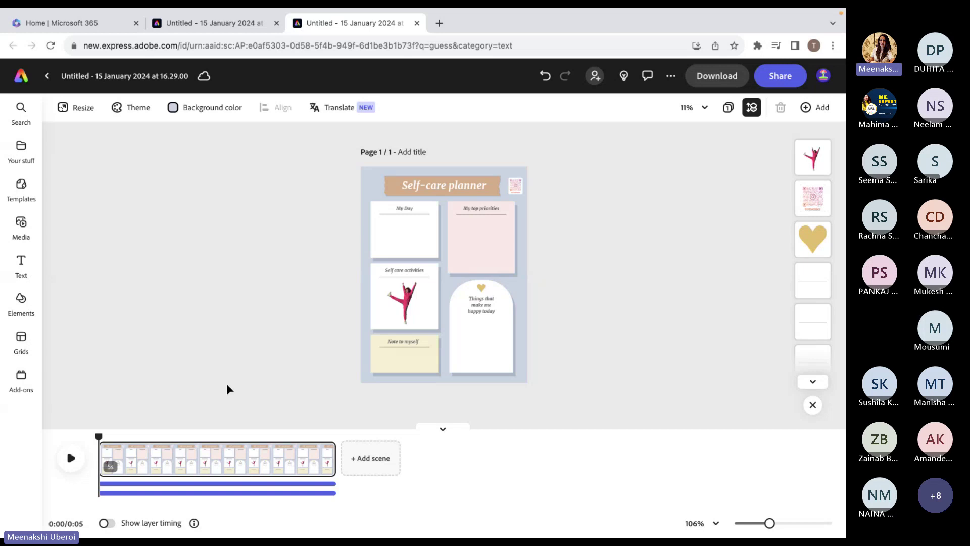
pyautogui.click(71, 459)
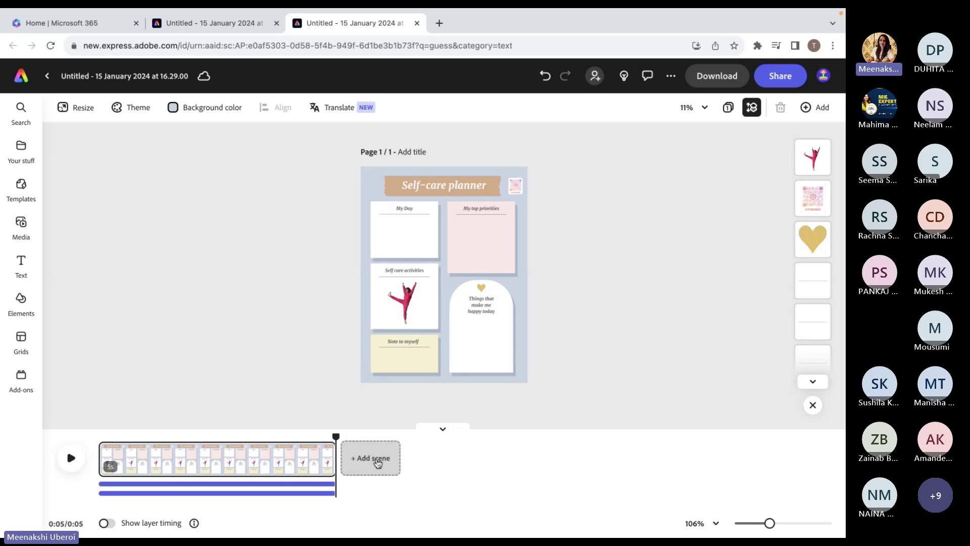
pyautogui.click(377, 461)
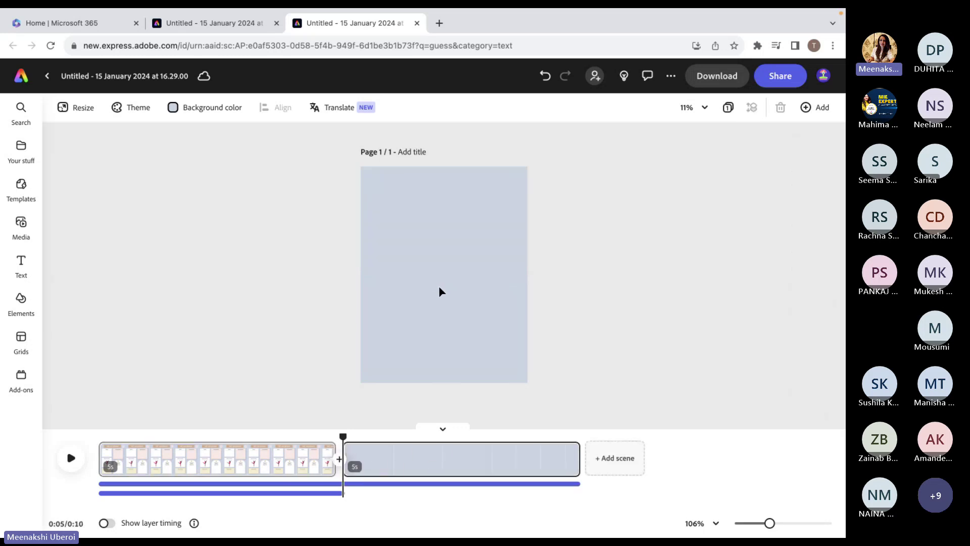
pyautogui.click(215, 106)
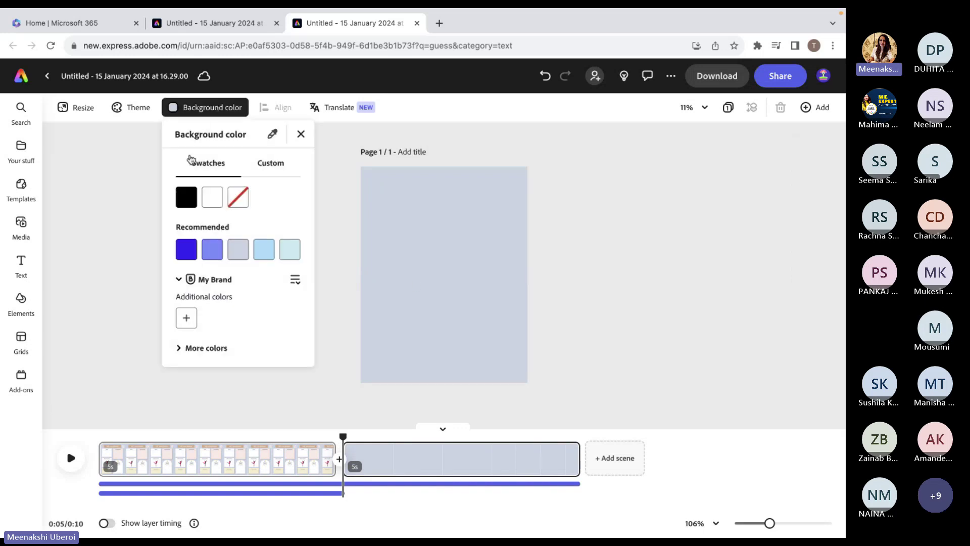
pyautogui.click(211, 202)
pyautogui.click(335, 215)
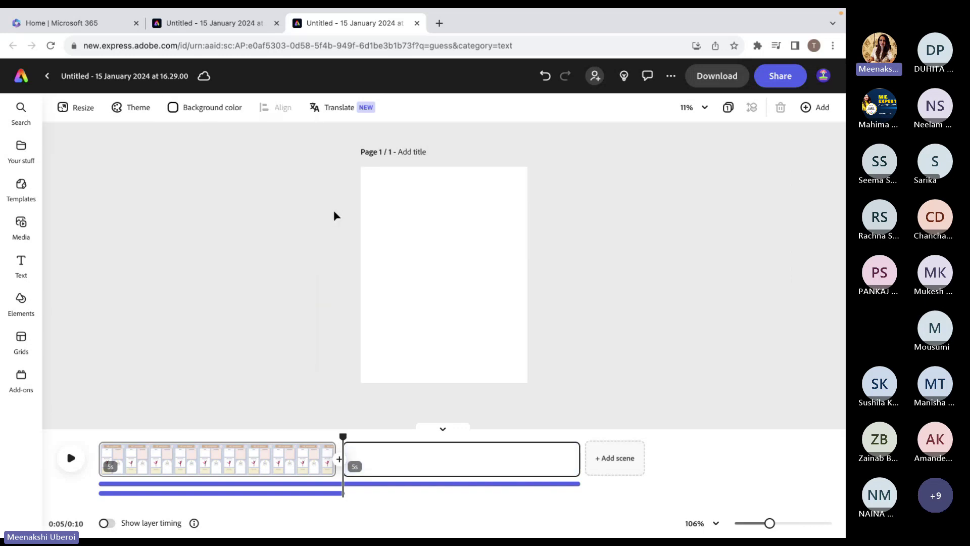
pyautogui.click(21, 264)
pyautogui.click(93, 227)
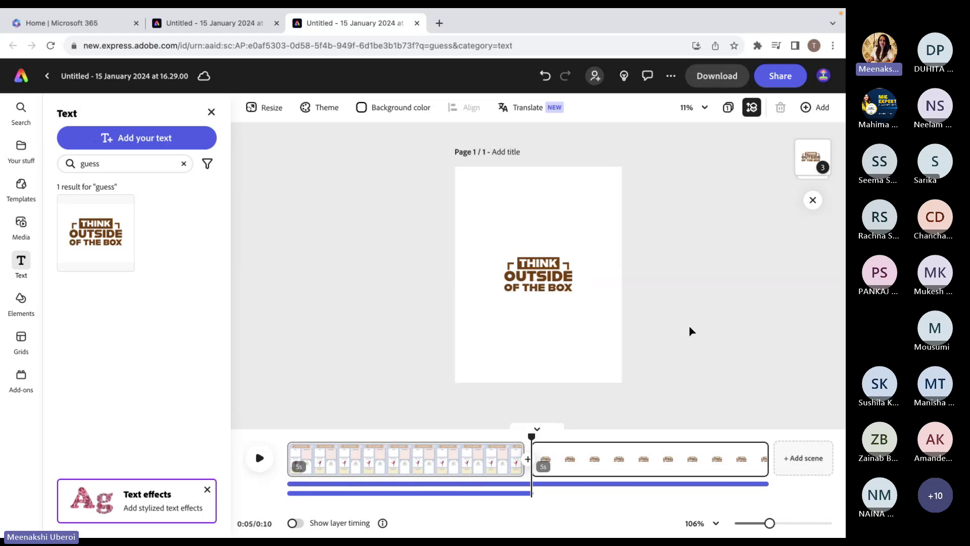
pyautogui.click(545, 76)
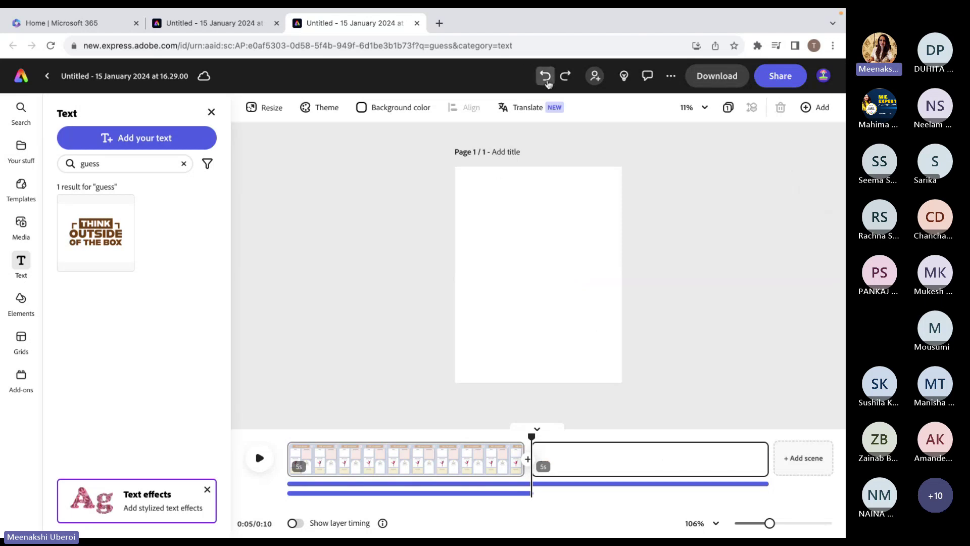
pyautogui.click(545, 76)
pyautogui.click(545, 76)
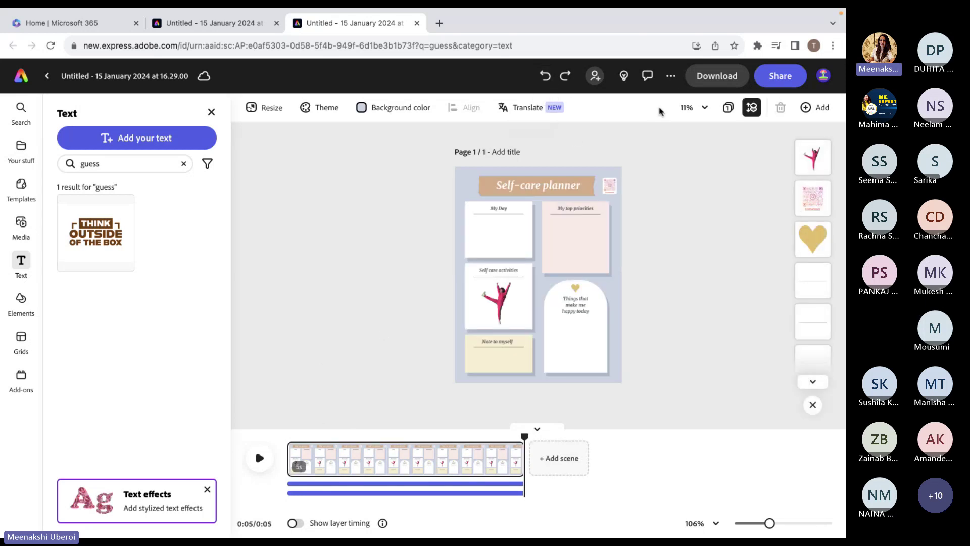
# Download the planner video with Video resolution set to 4K.
pyautogui.click(717, 76)
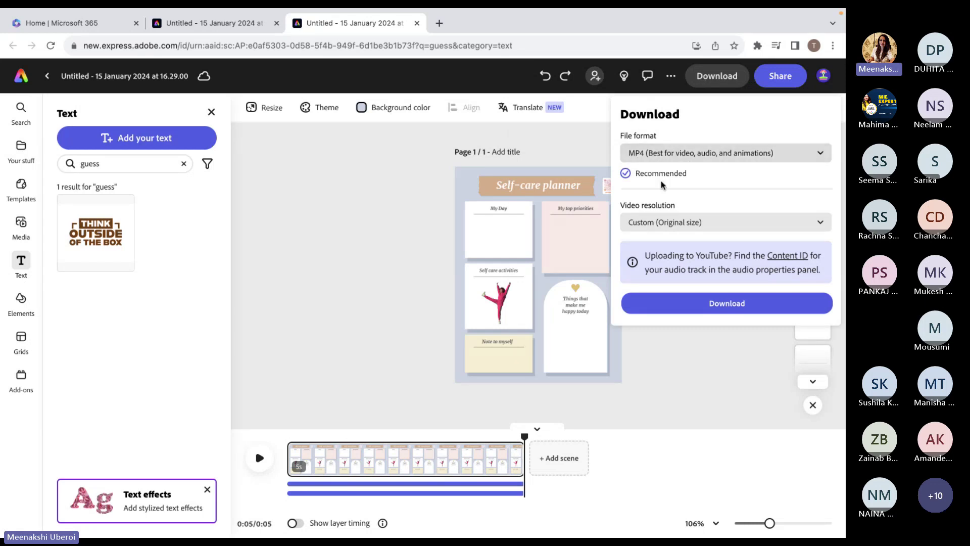
pyautogui.click(656, 223)
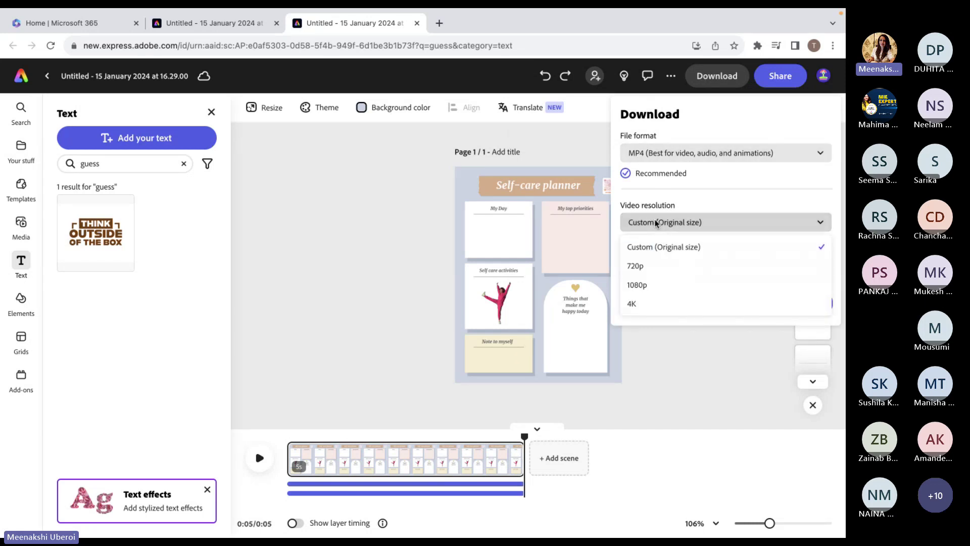
pyautogui.click(631, 305)
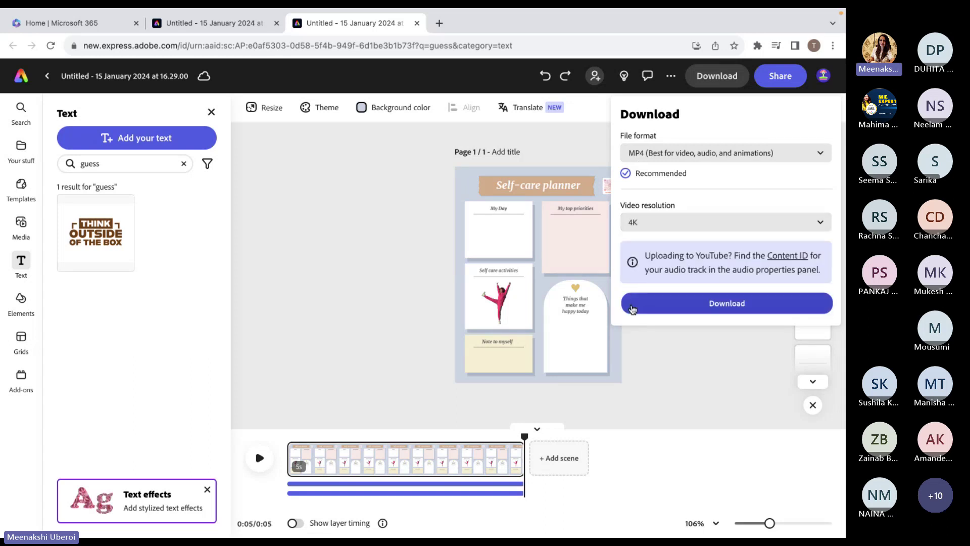
pyautogui.click(704, 307)
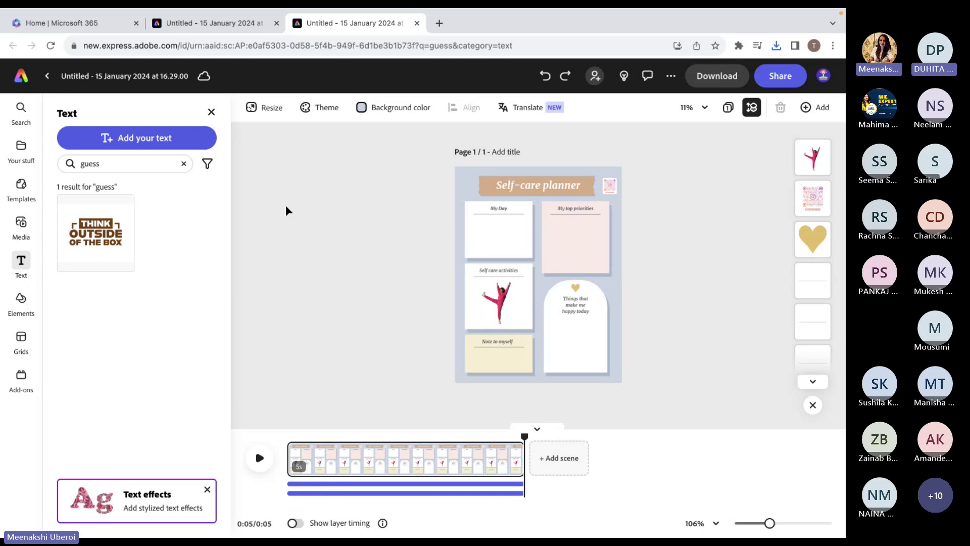
# Go Home and reopen the earlier untitled 15 January 2024 design from Recent.
pyautogui.click(30, 84)
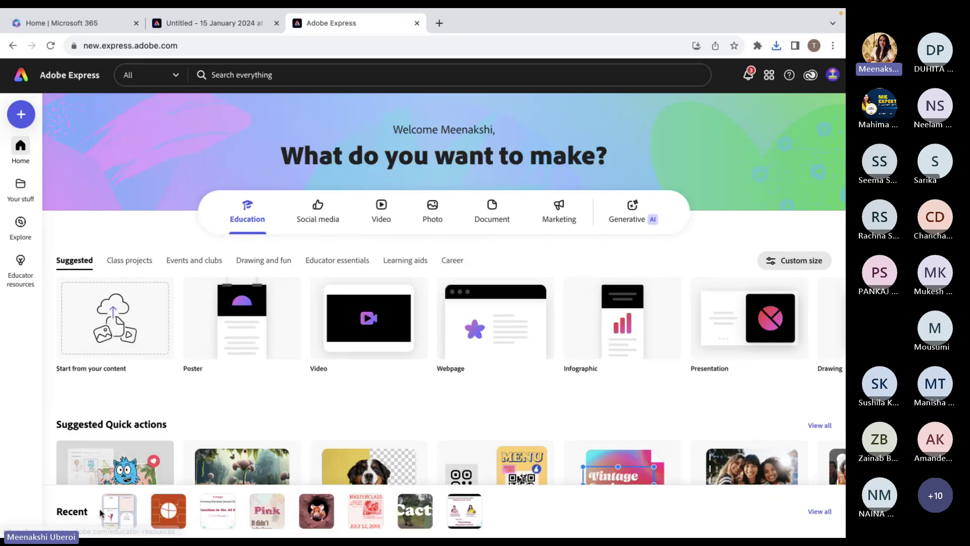
pyautogui.moveTo(109, 520)
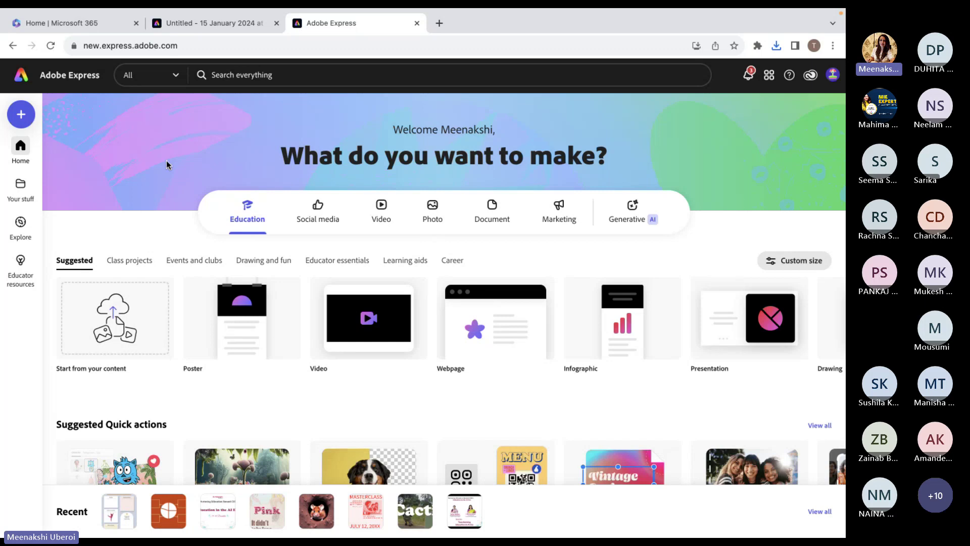
pyautogui.click(167, 516)
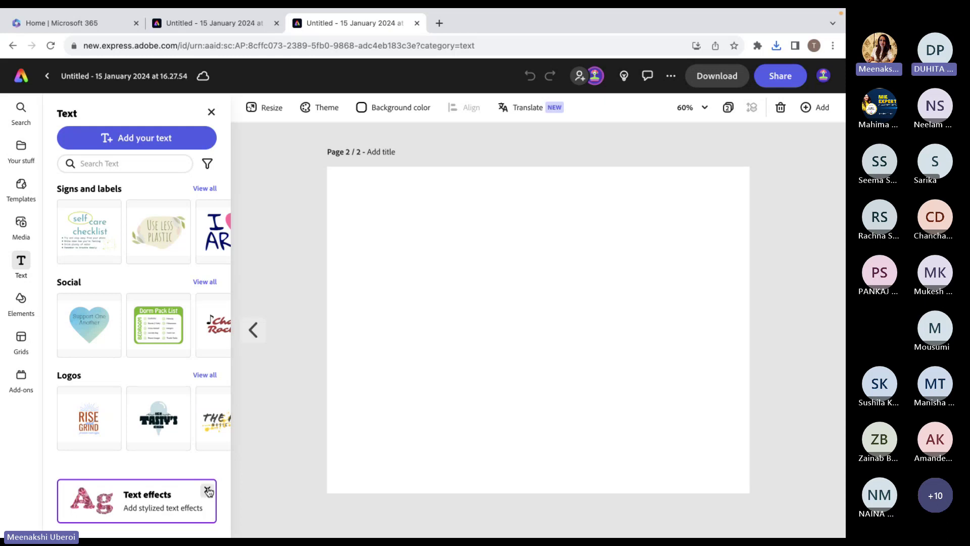
# Close the Text panel and switch back to Page 1 of the organizer.
pyautogui.click(212, 112)
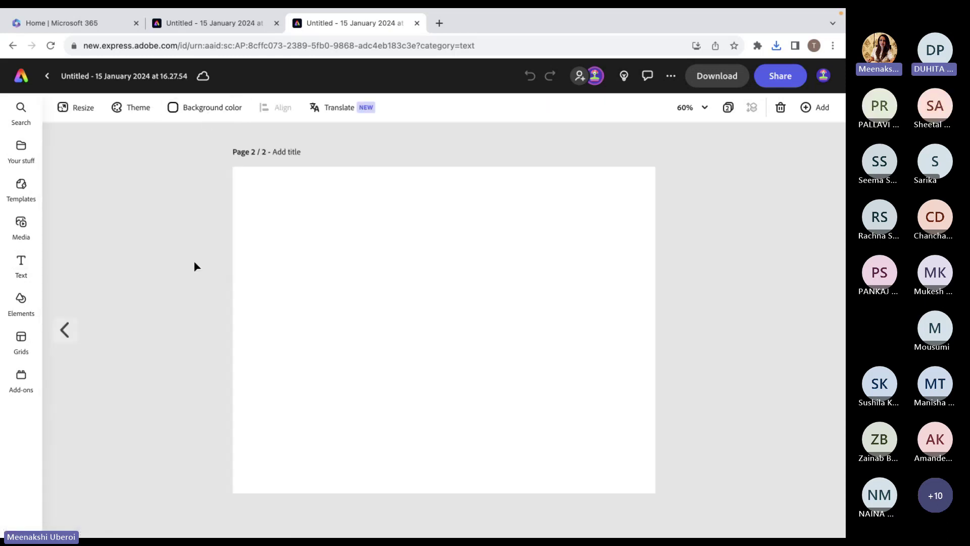
pyautogui.click(65, 329)
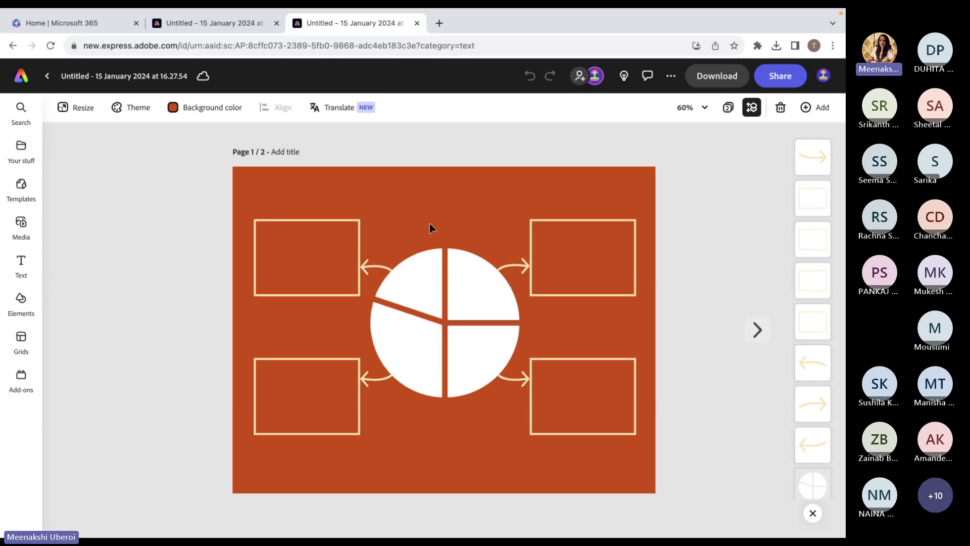
# Set the page background colour to white.
pyautogui.click(206, 117)
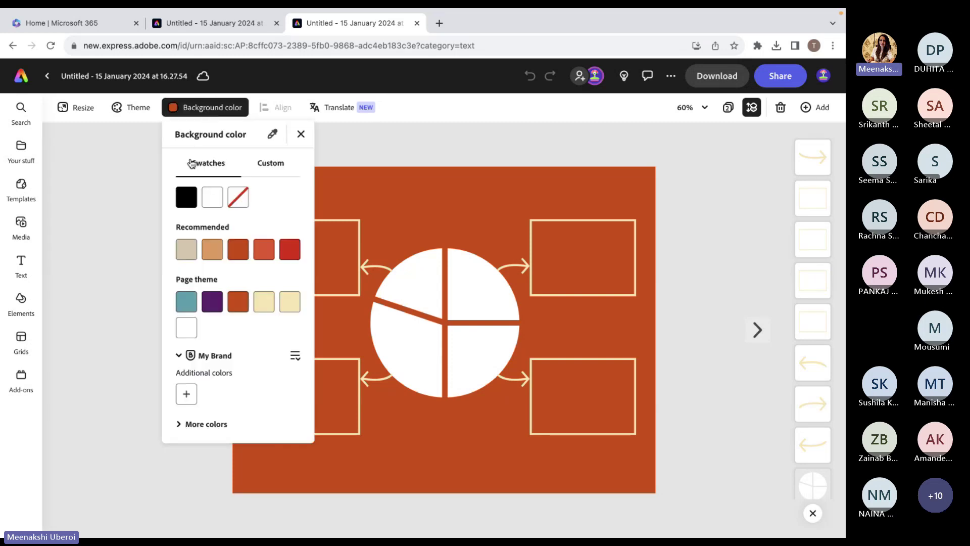
pyautogui.click(210, 207)
pyautogui.click(120, 295)
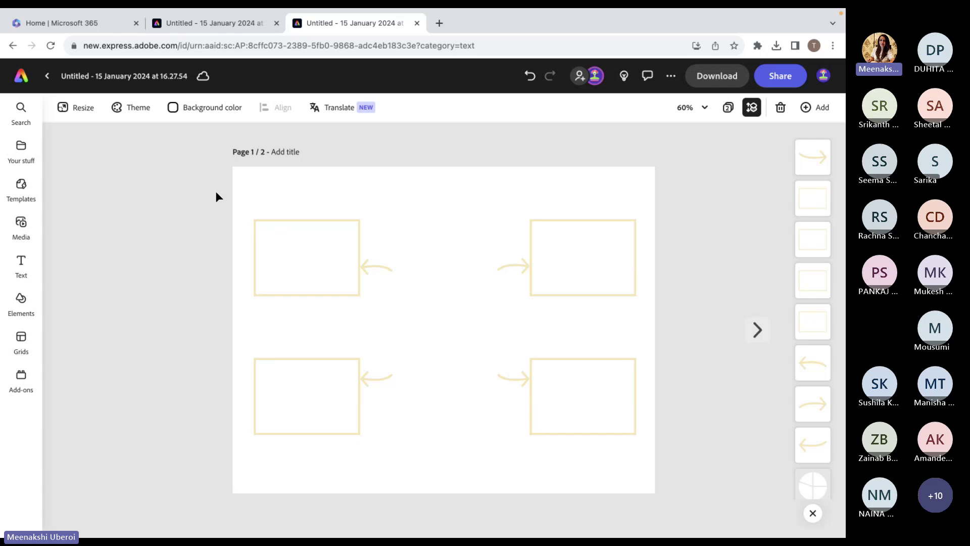
# Select all shapes on the page and review their Blend (Normal) and Animation settings.
pyautogui.moveTo(215, 191); pyautogui.dragTo(713, 478)
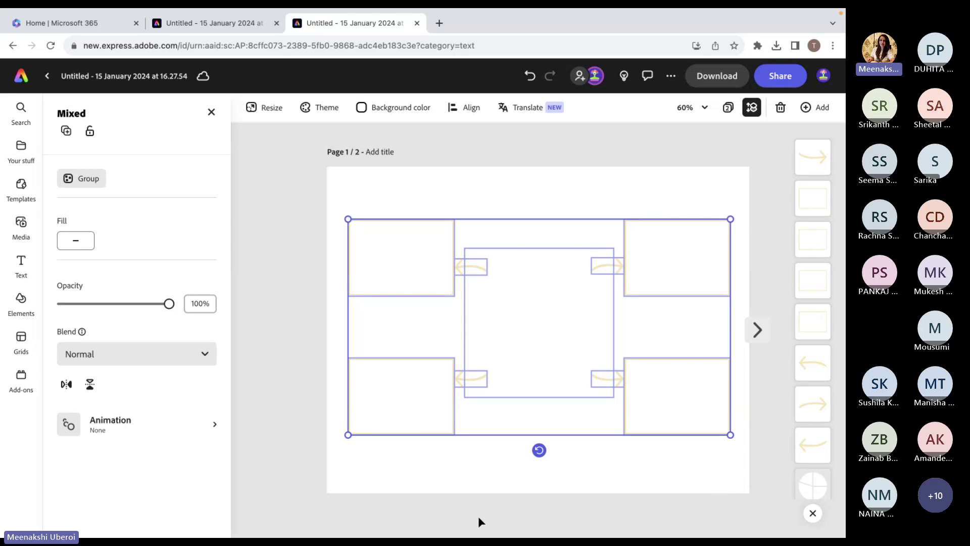
pyautogui.click(212, 353)
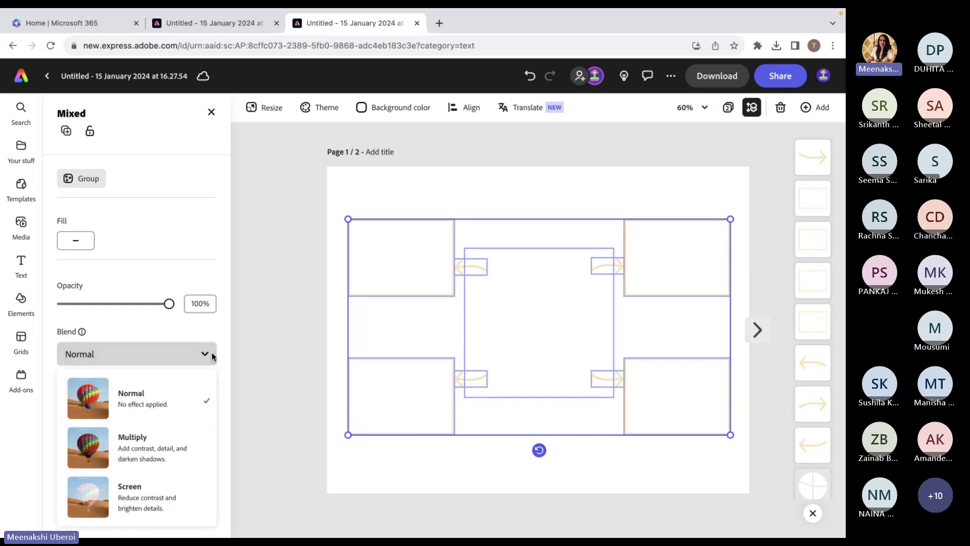
pyautogui.click(246, 460)
pyautogui.click(216, 424)
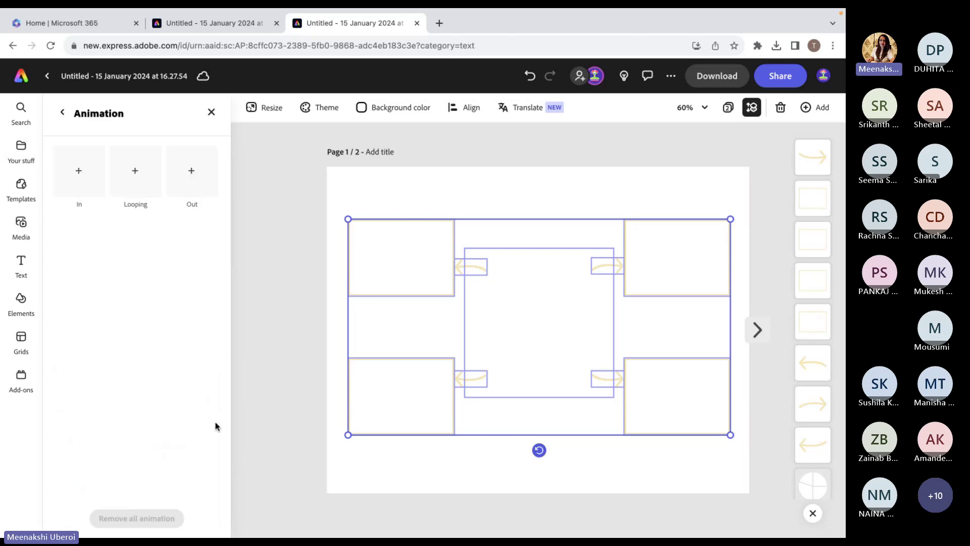
pyautogui.click(279, 402)
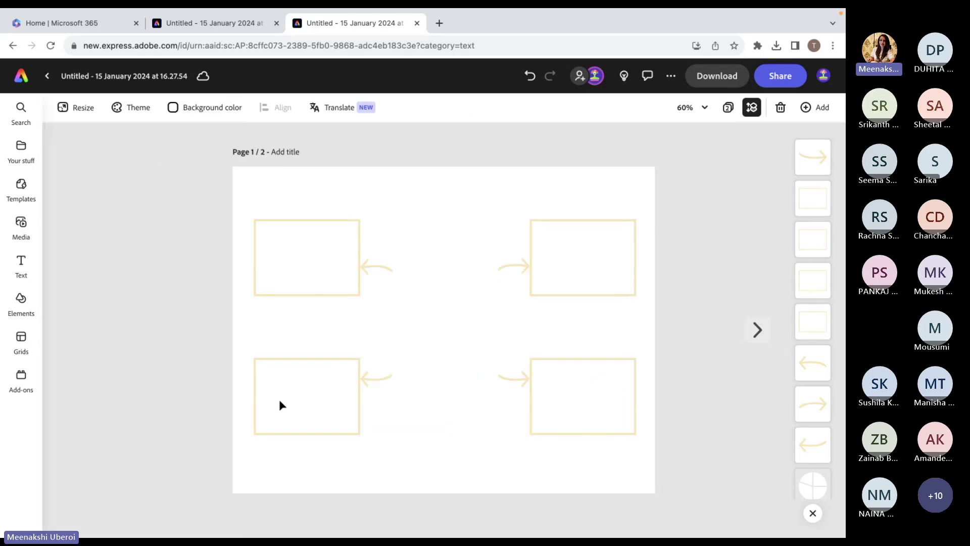
# Give the top-left rectangle a black border.
pyautogui.click(283, 281)
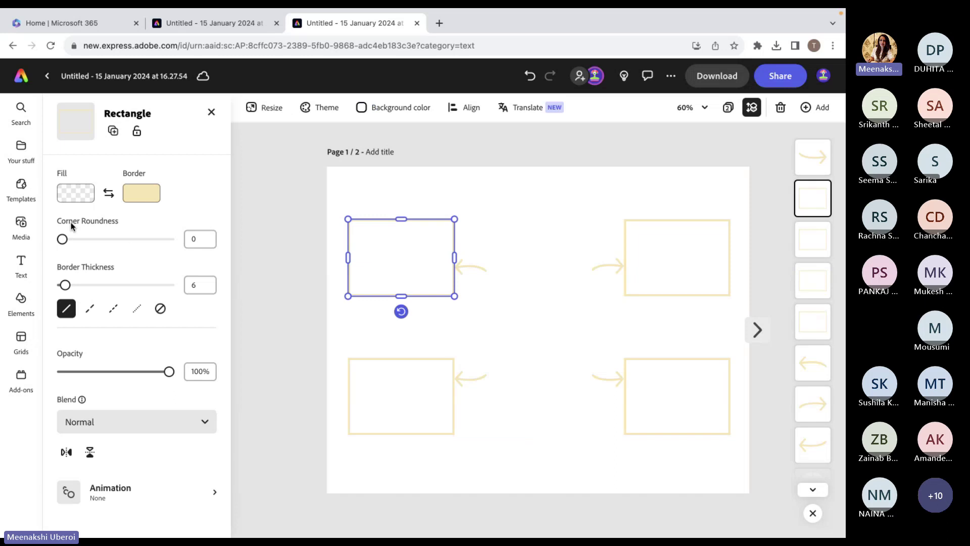
pyautogui.click(134, 201)
pyautogui.click(191, 141)
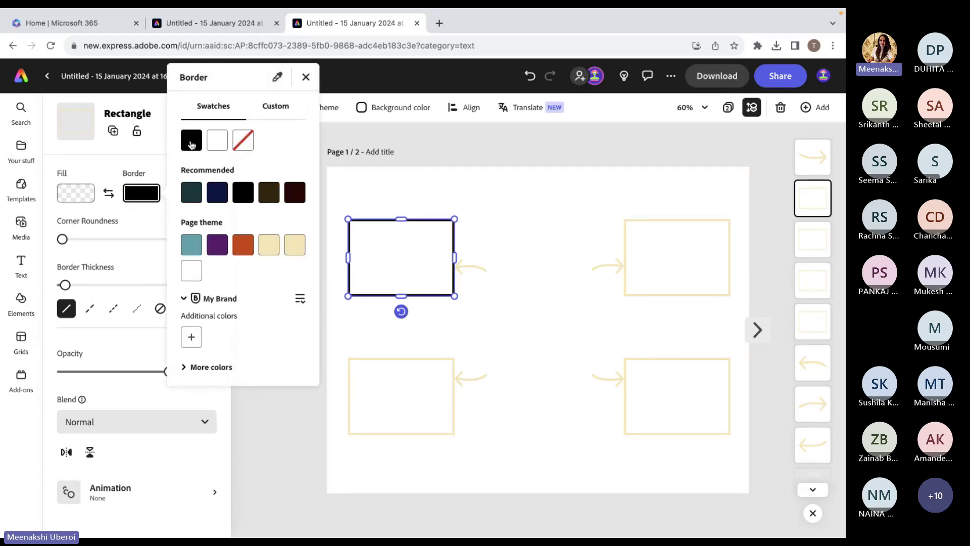
pyautogui.click(277, 466)
# Fill the arrow beside the top-left box blue (#5258E4) using the custom eyedropper.
pyautogui.click(277, 466)
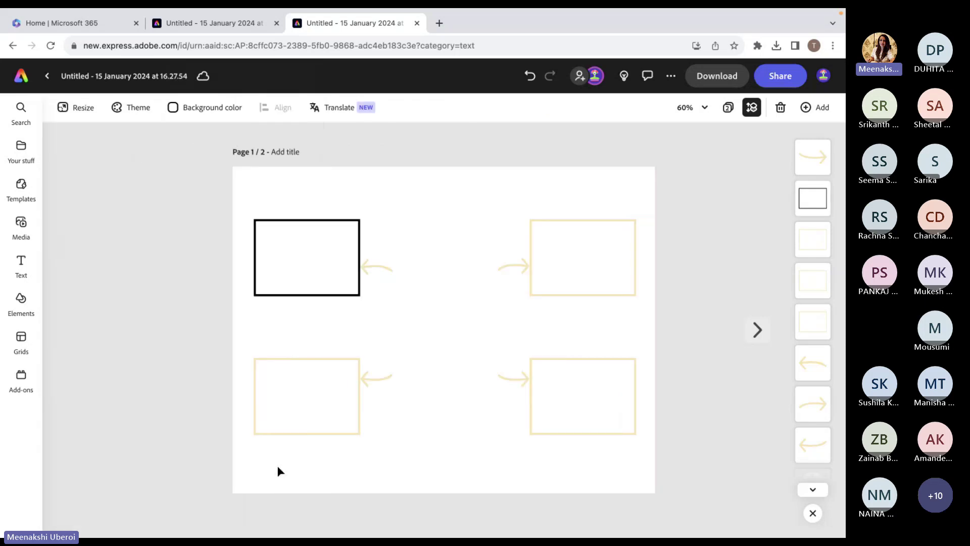
pyautogui.click(374, 267)
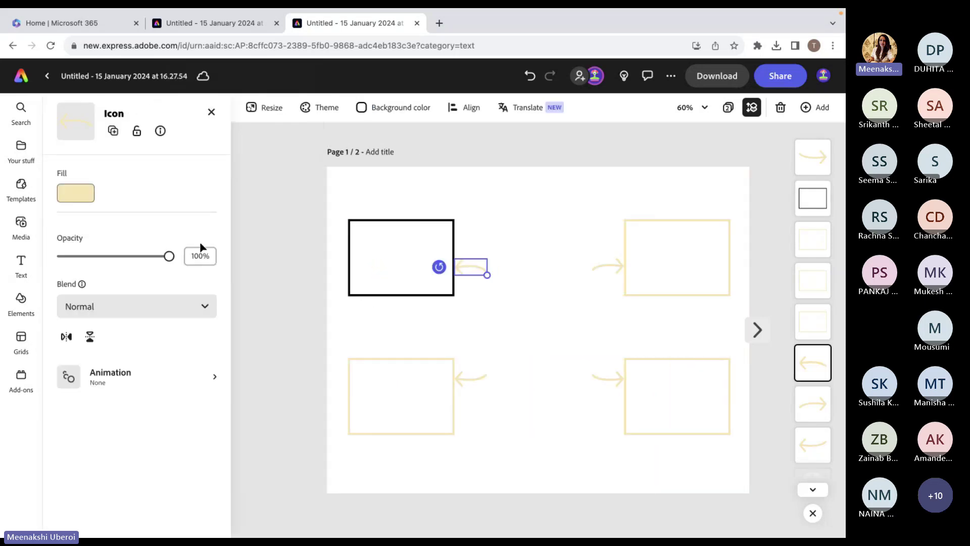
pyautogui.click(81, 194)
pyautogui.click(136, 145)
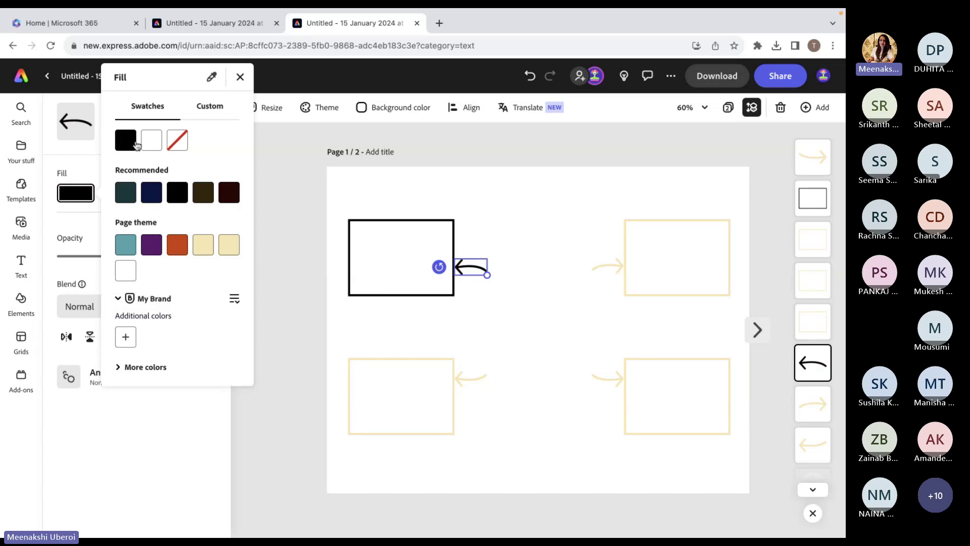
pyautogui.click(209, 108)
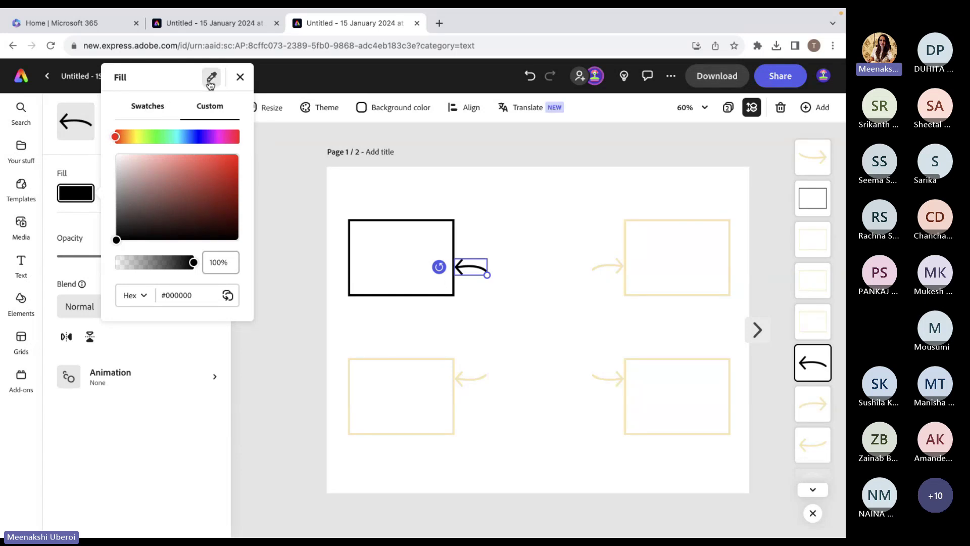
pyautogui.click(211, 81)
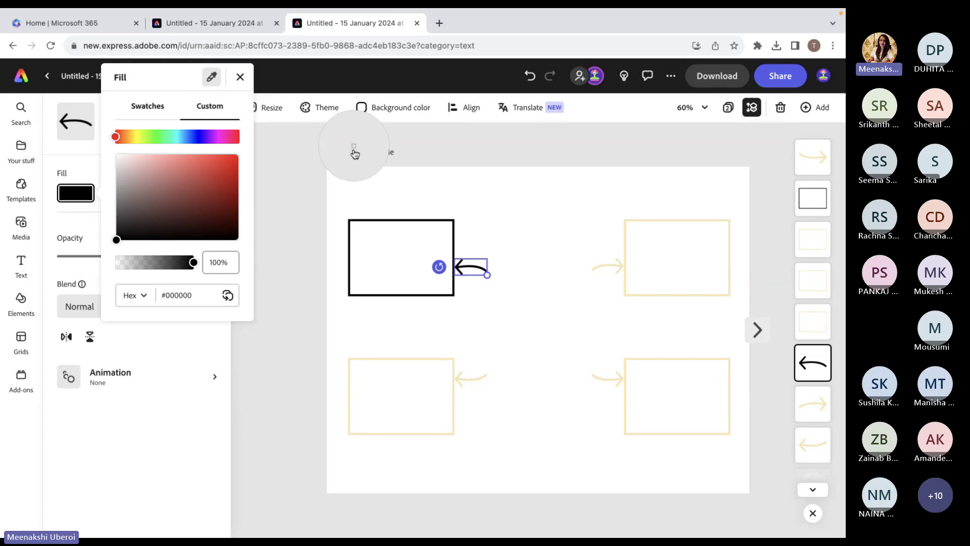
pyautogui.click(552, 111)
pyautogui.click(288, 356)
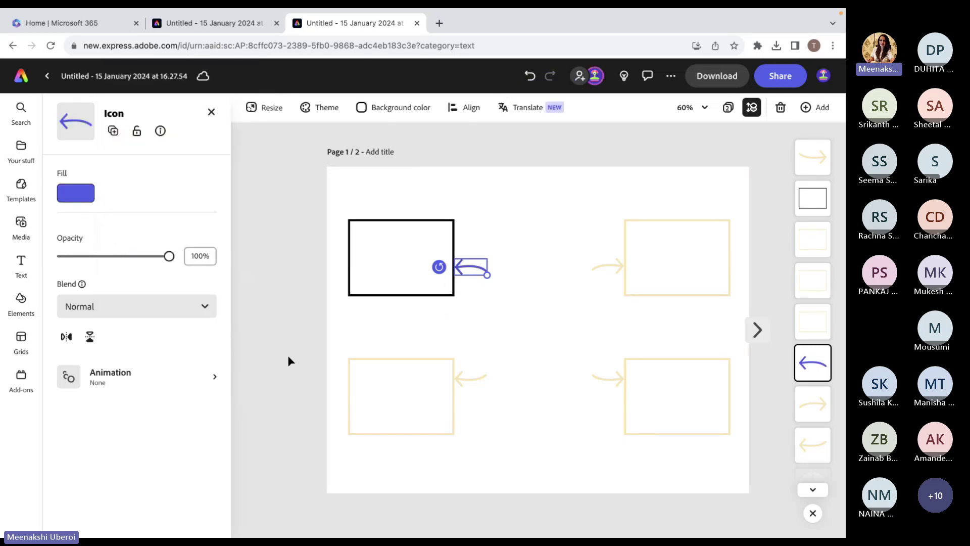
pyautogui.click(288, 361)
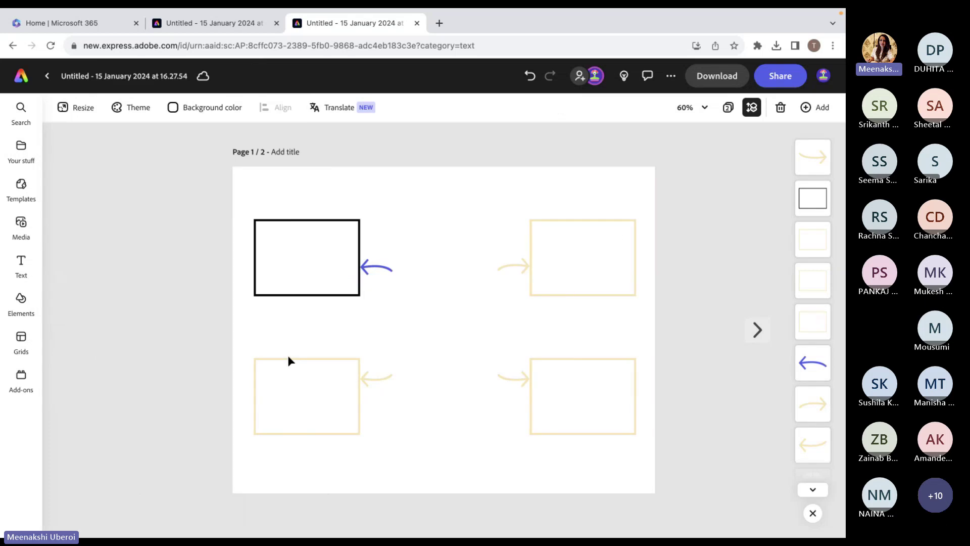
# Sample the same blue (#5258E4) for the arrow beside the lower-left box.
pyautogui.click(374, 380)
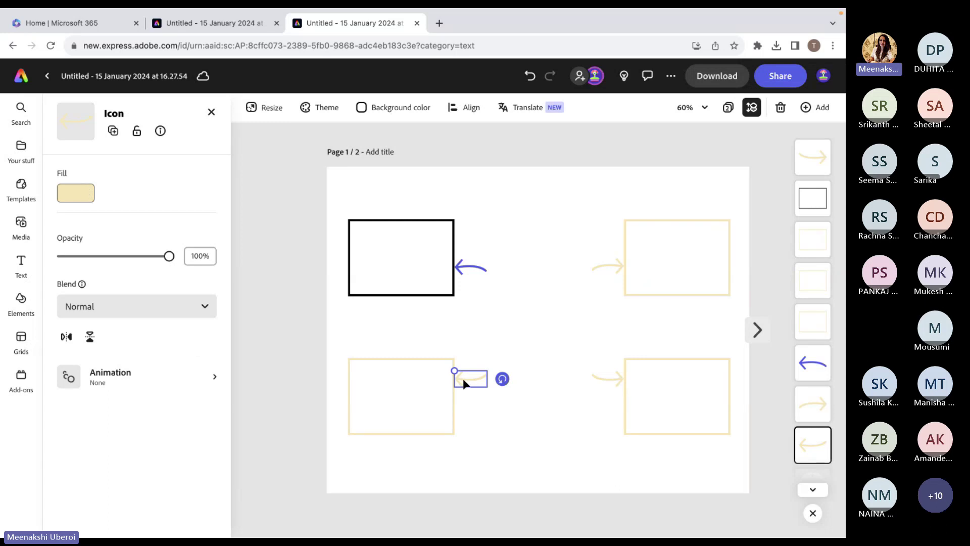
pyautogui.click(90, 193)
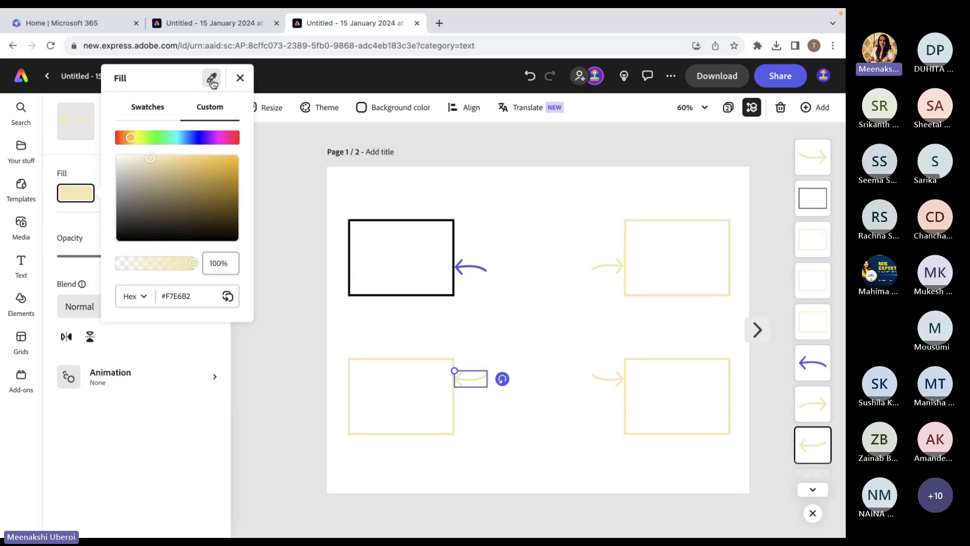
pyautogui.click(212, 80)
pyautogui.click(552, 112)
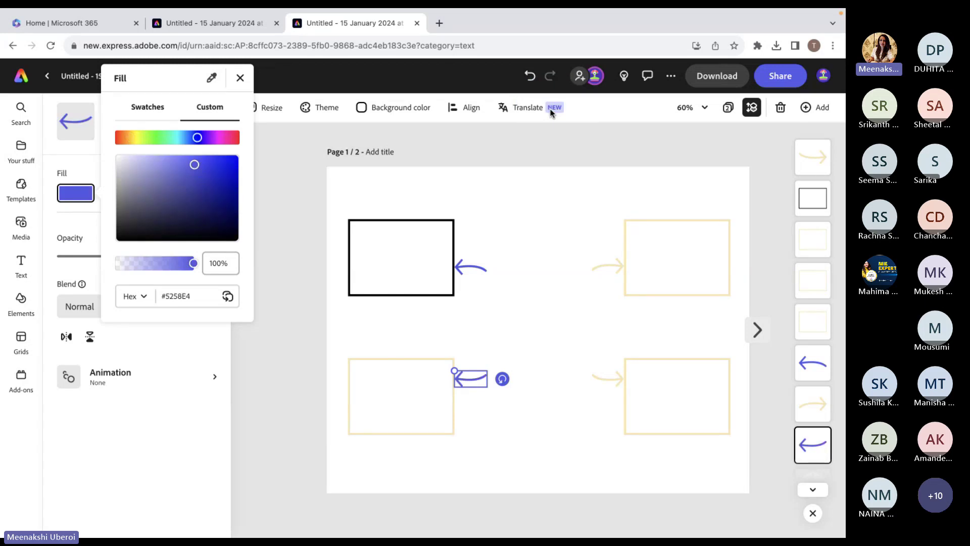
pyautogui.click(555, 139)
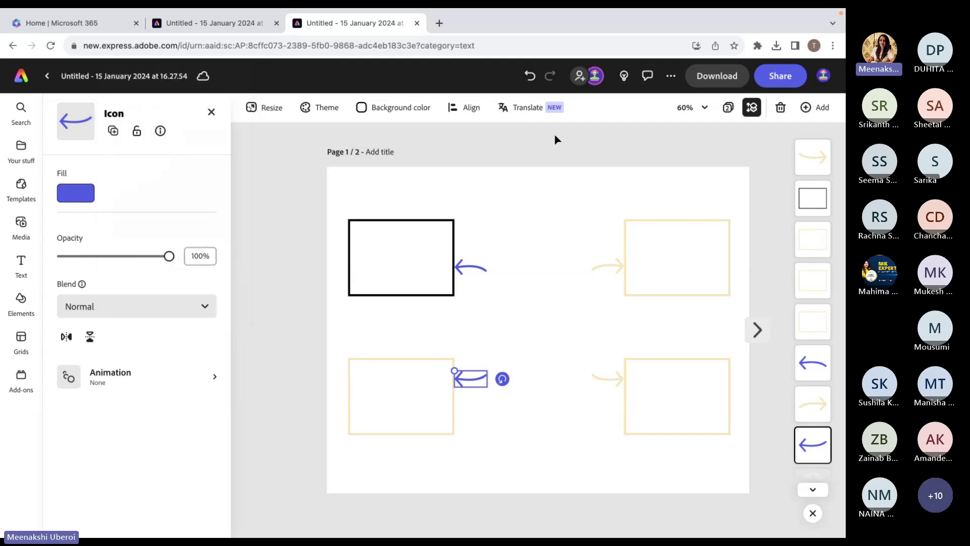
pyautogui.click(300, 420)
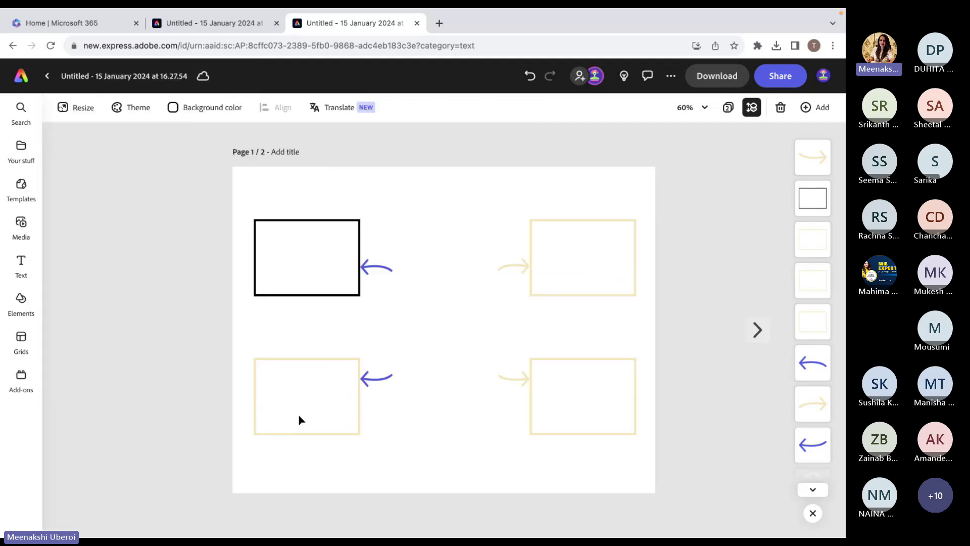
# Give the lower-left rectangle a black border from the Swatches.
pyautogui.click(352, 434)
pyautogui.click(134, 197)
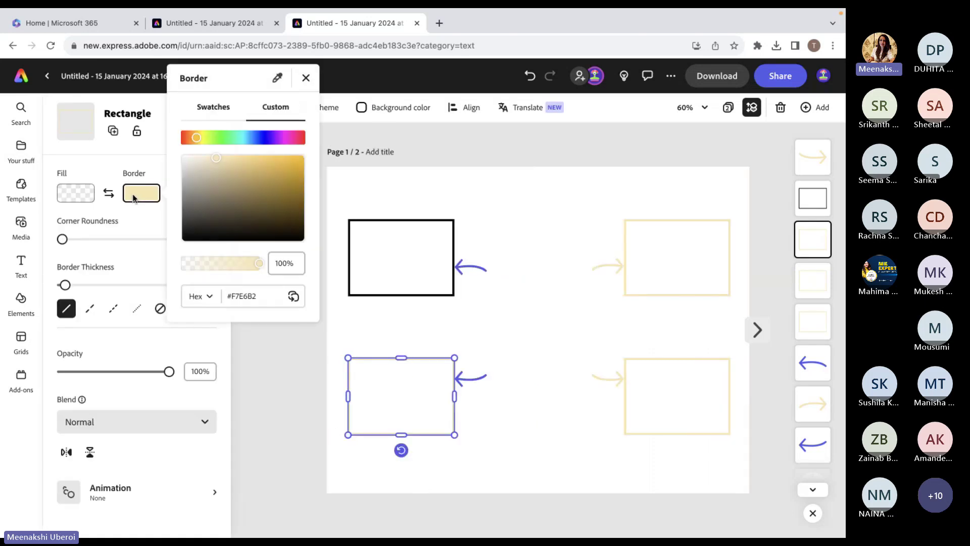
pyautogui.click(206, 111)
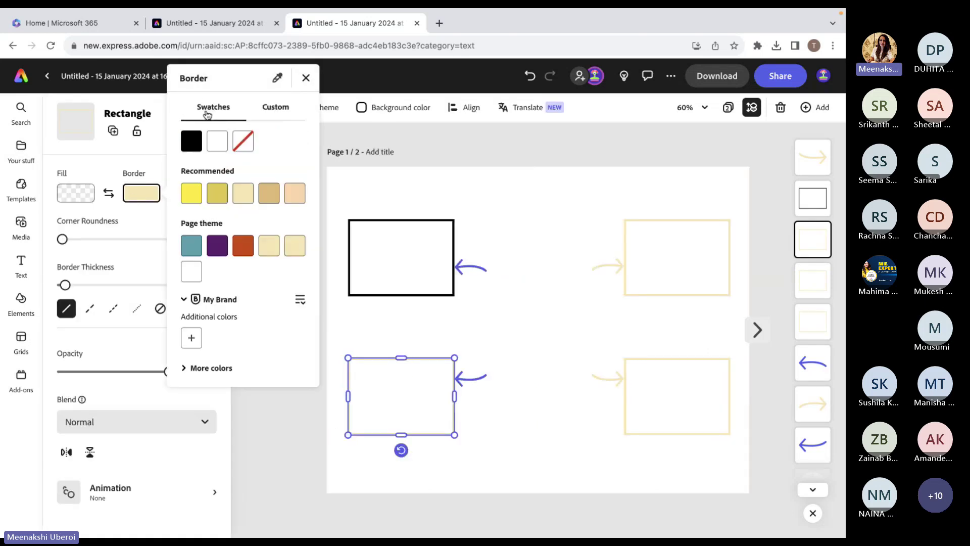
pyautogui.click(192, 145)
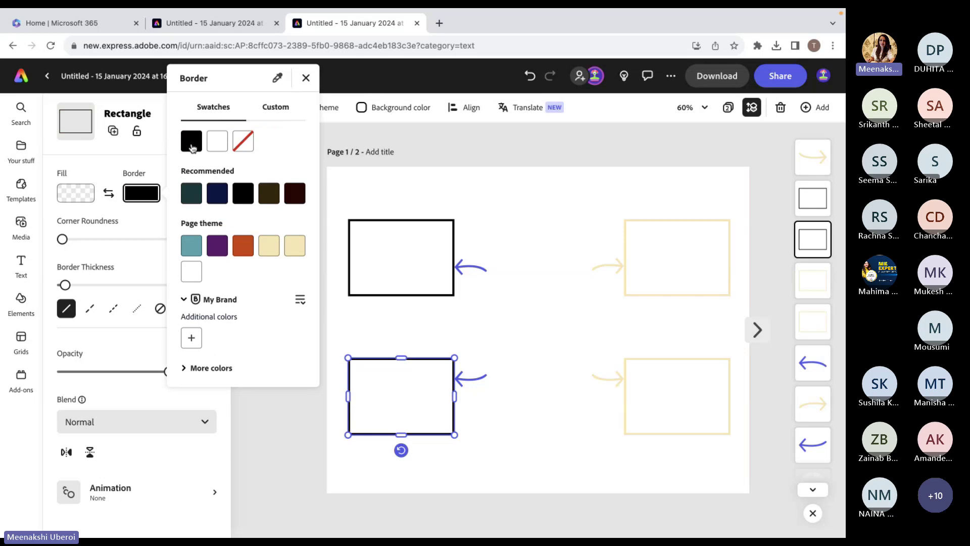
pyautogui.click(631, 299)
# Make the upper-right and lower-right rectangles' borders black as well.
pyautogui.click(631, 299)
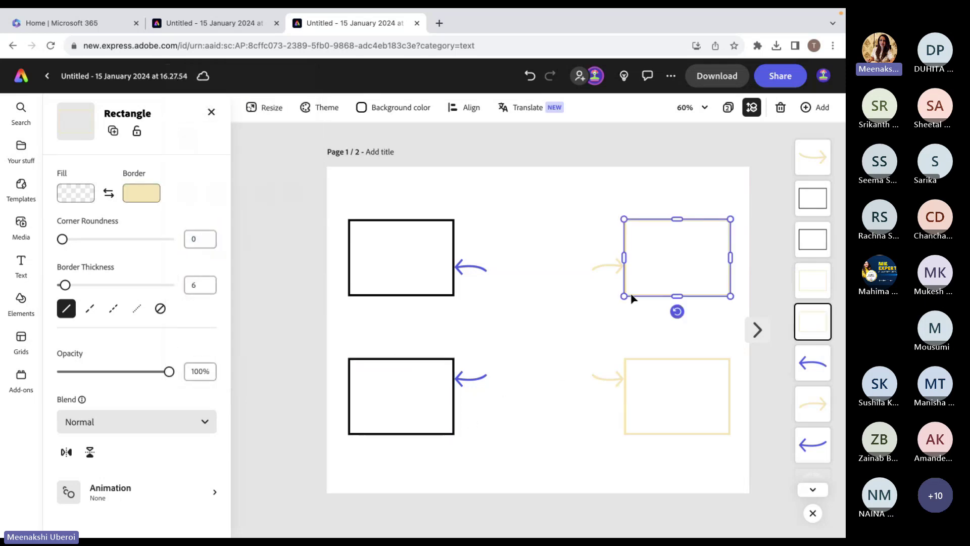
pyautogui.click(141, 193)
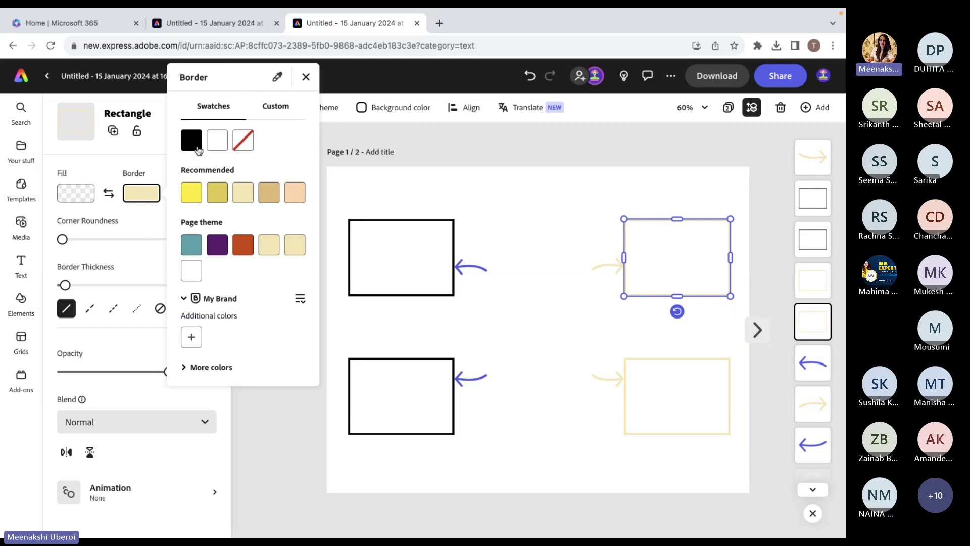
pyautogui.click(192, 141)
pyautogui.click(638, 395)
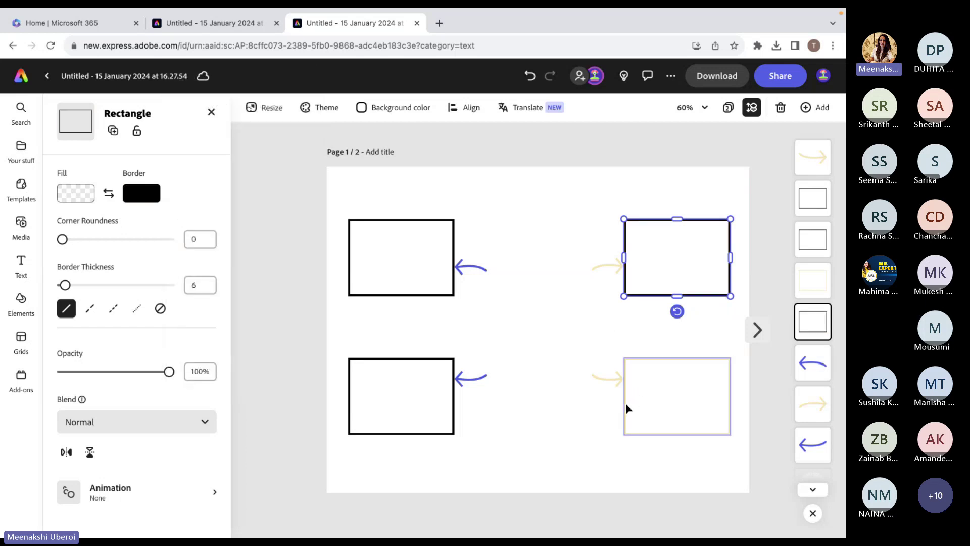
pyautogui.click(633, 362)
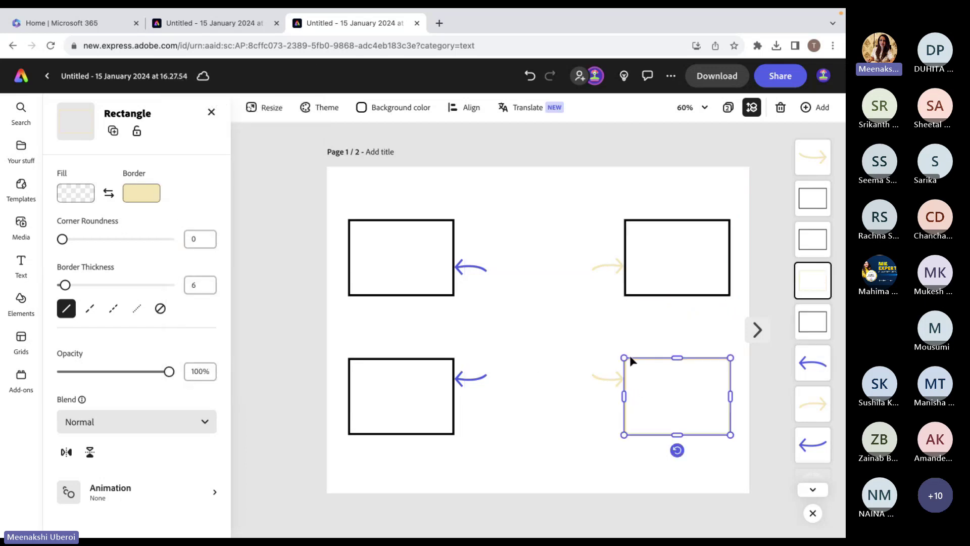
pyautogui.click(145, 197)
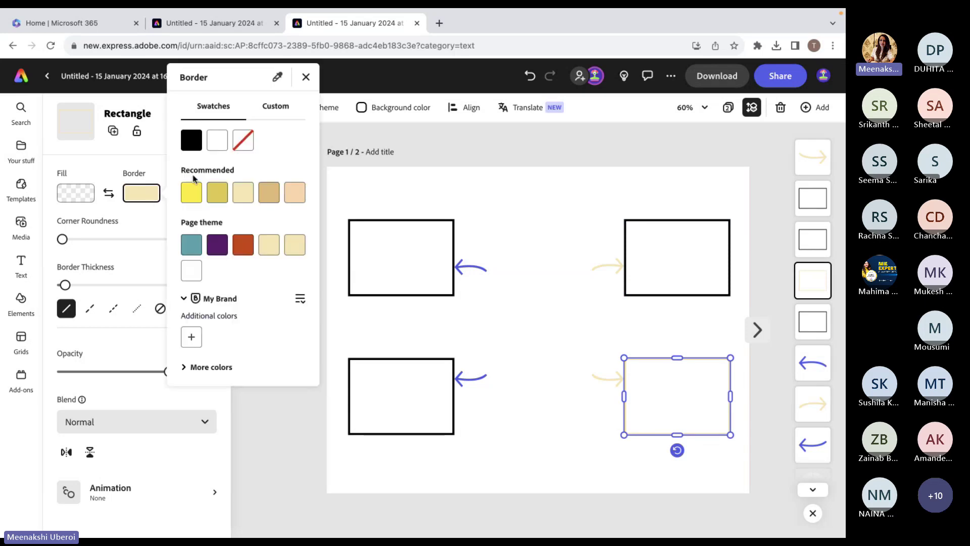
pyautogui.click(191, 140)
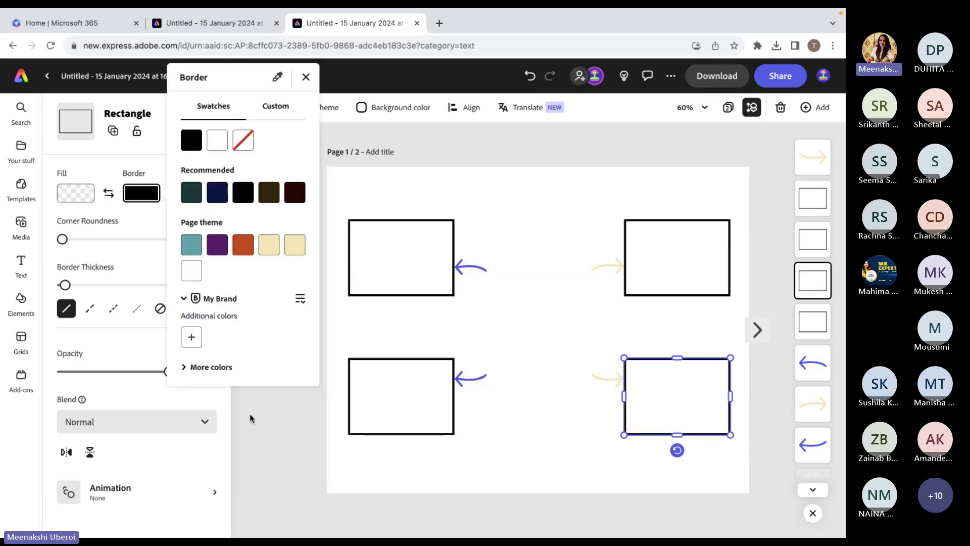
pyautogui.click(317, 479)
pyautogui.click(611, 379)
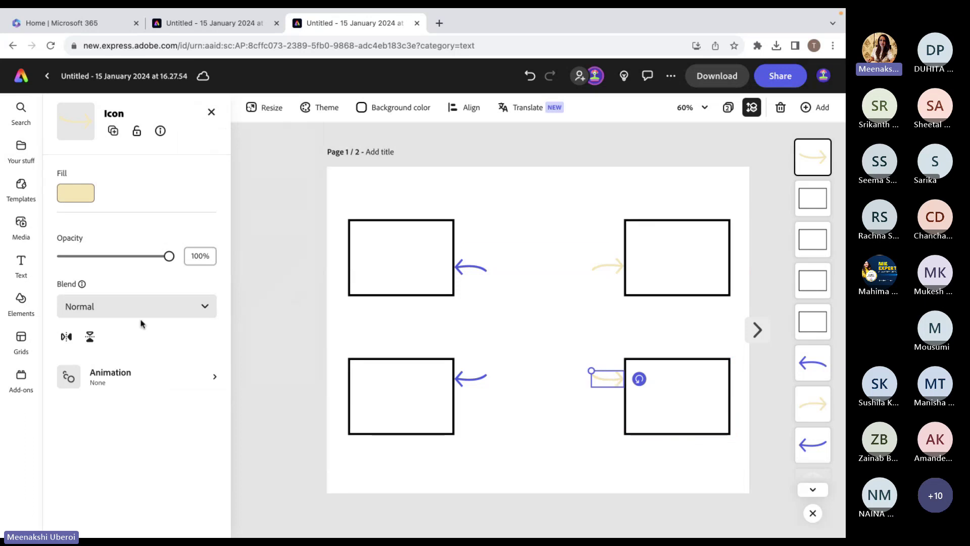
# Fill both right-hand arrows with the blue sampled from the left-hand arrows.
pyautogui.click(75, 193)
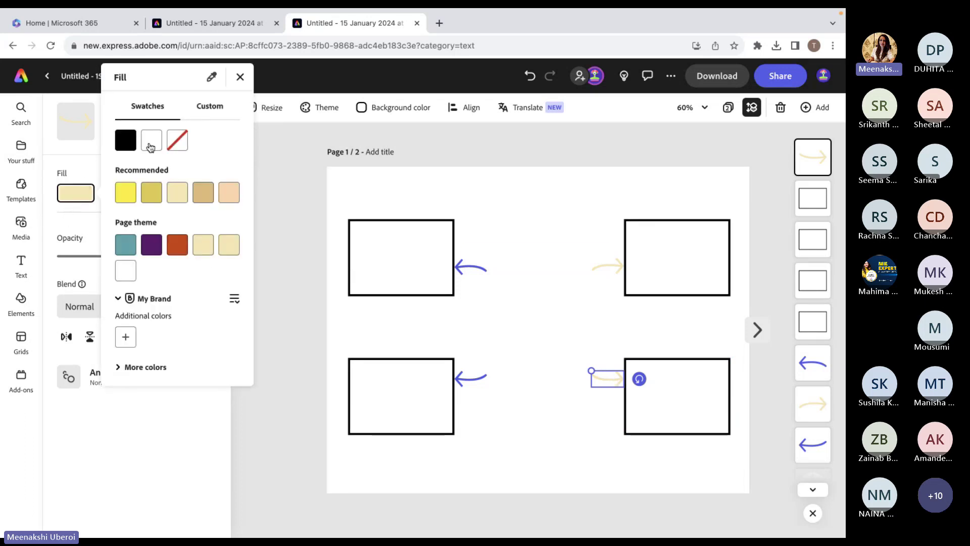
pyautogui.click(213, 81)
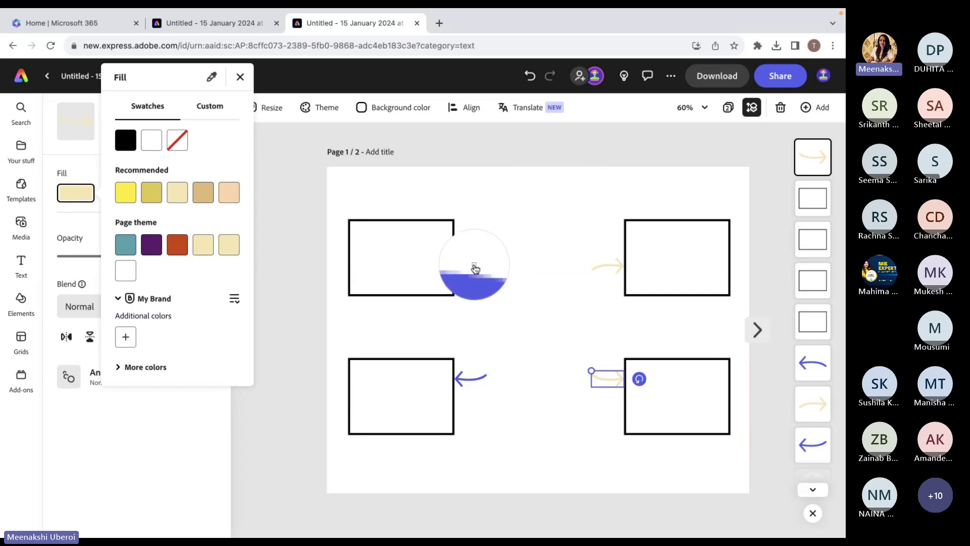
pyautogui.click(476, 270)
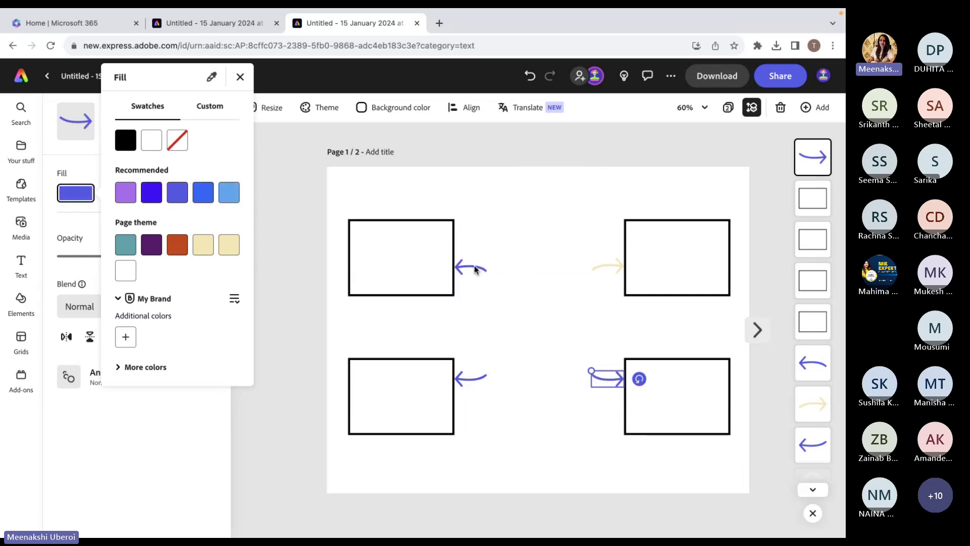
pyautogui.press('Escape')
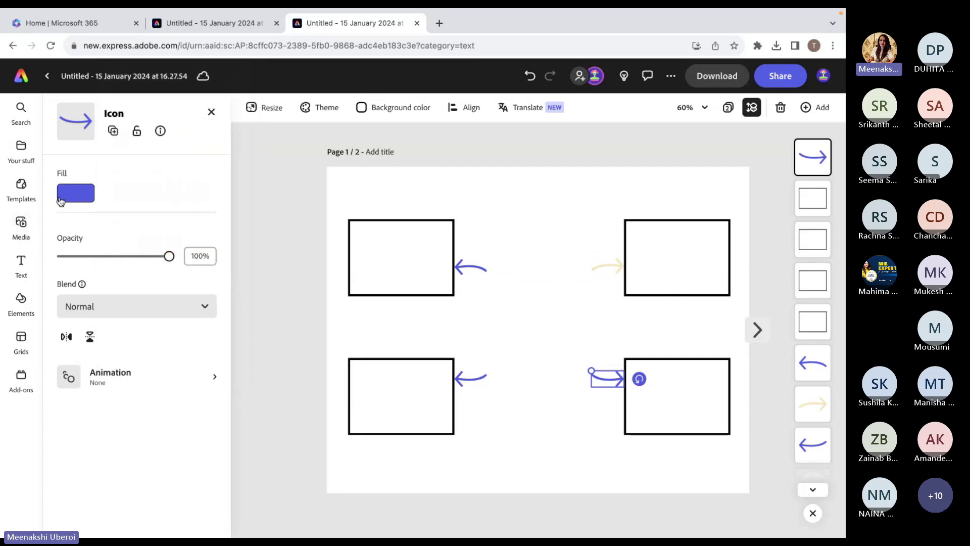
pyautogui.click(614, 268)
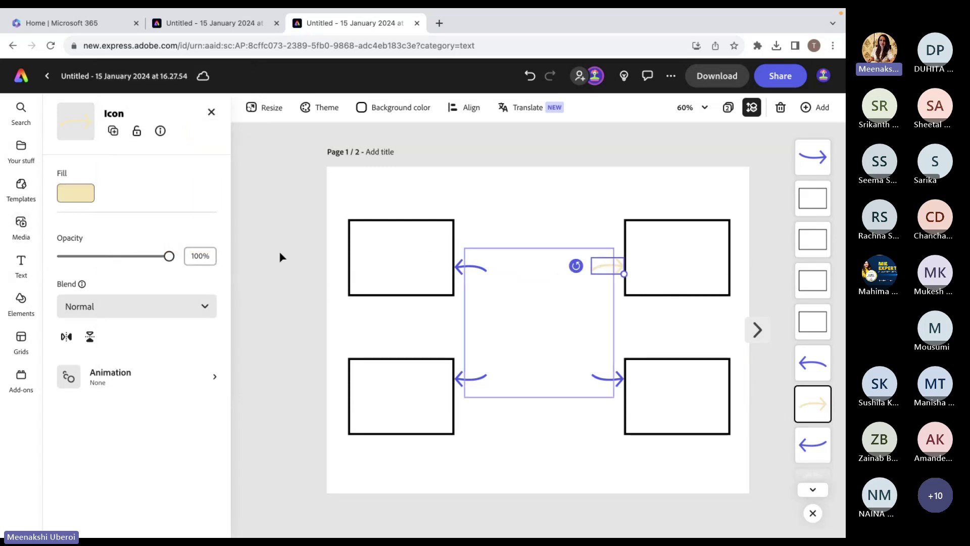
pyautogui.click(76, 193)
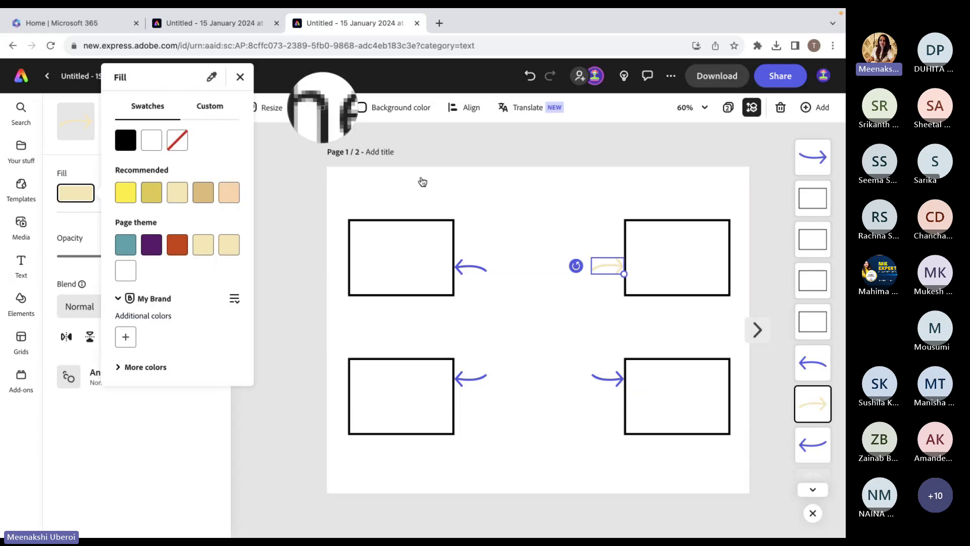
pyautogui.click(480, 272)
pyautogui.click(523, 333)
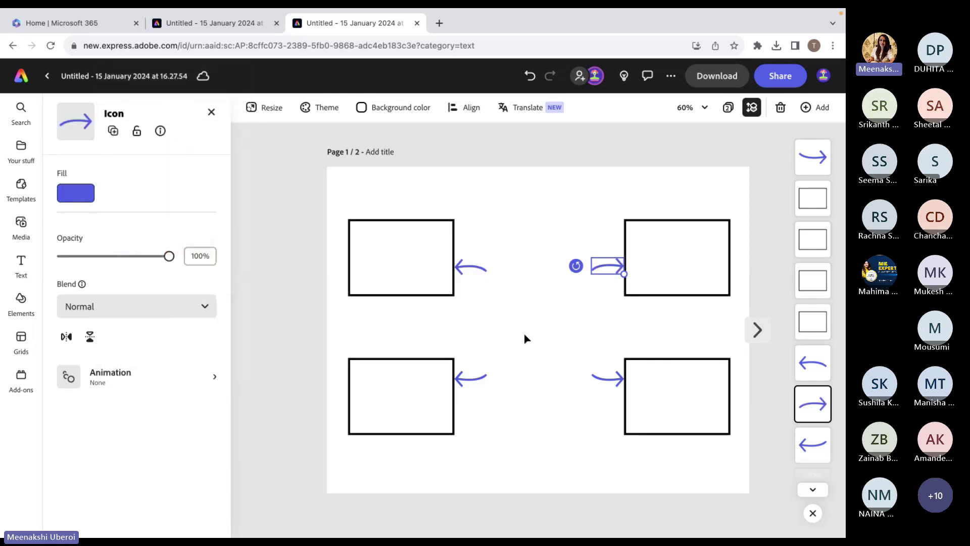
pyautogui.click(73, 193)
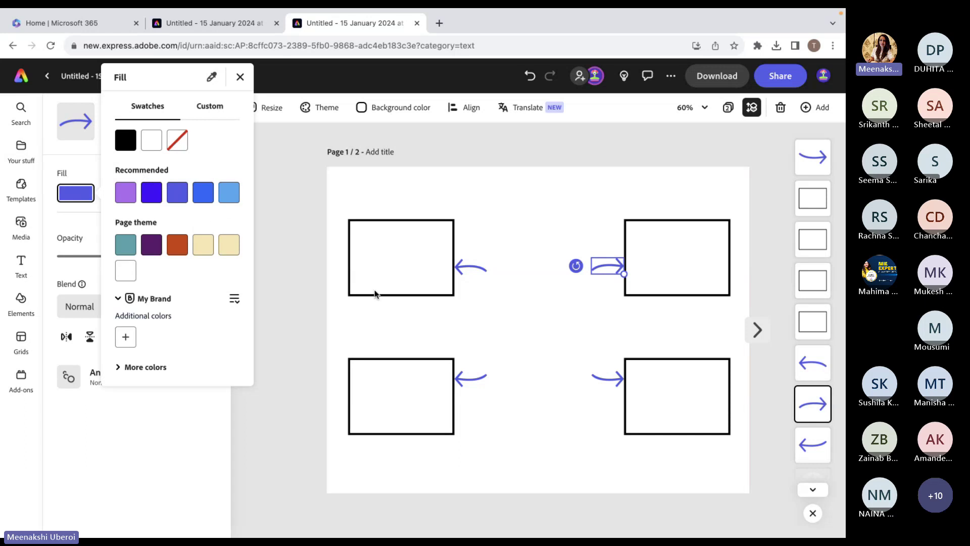
pyautogui.click(512, 318)
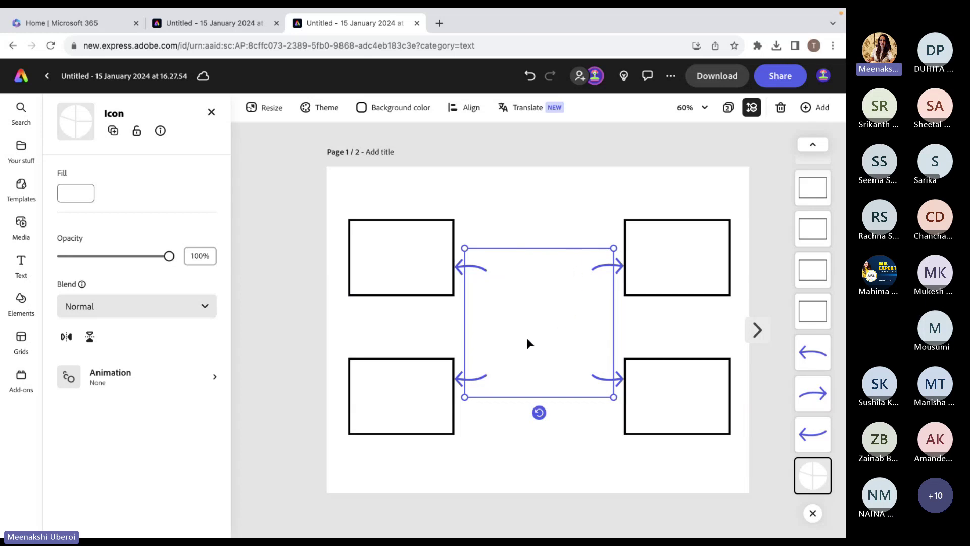
# Fill the centre pie-chart icon light blue (#BFD2F5) using a custom colour.
pyautogui.click(86, 195)
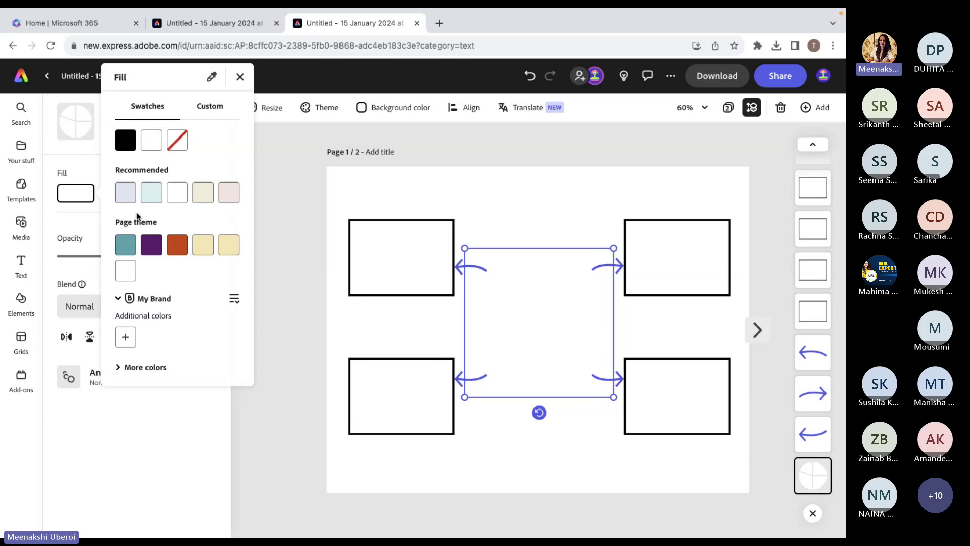
pyautogui.click(129, 151)
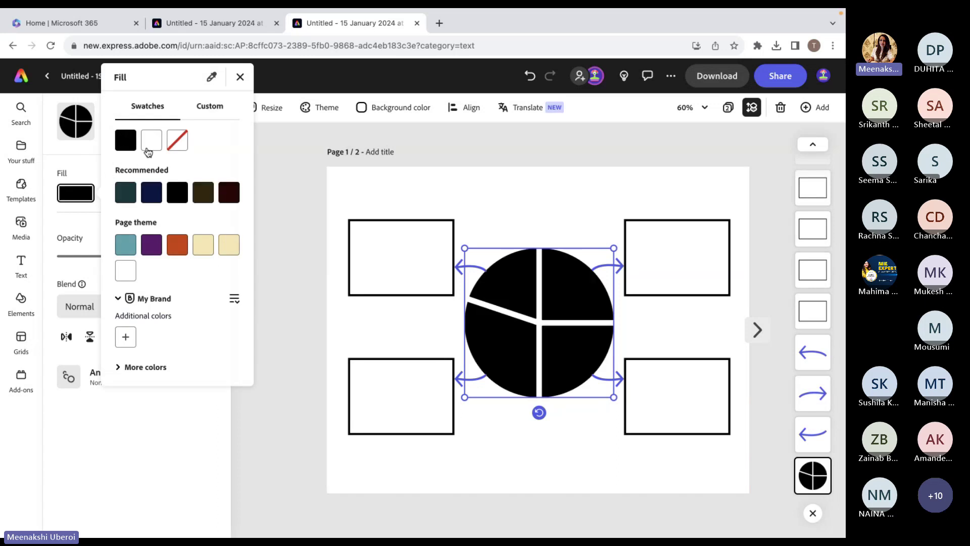
pyautogui.click(148, 151)
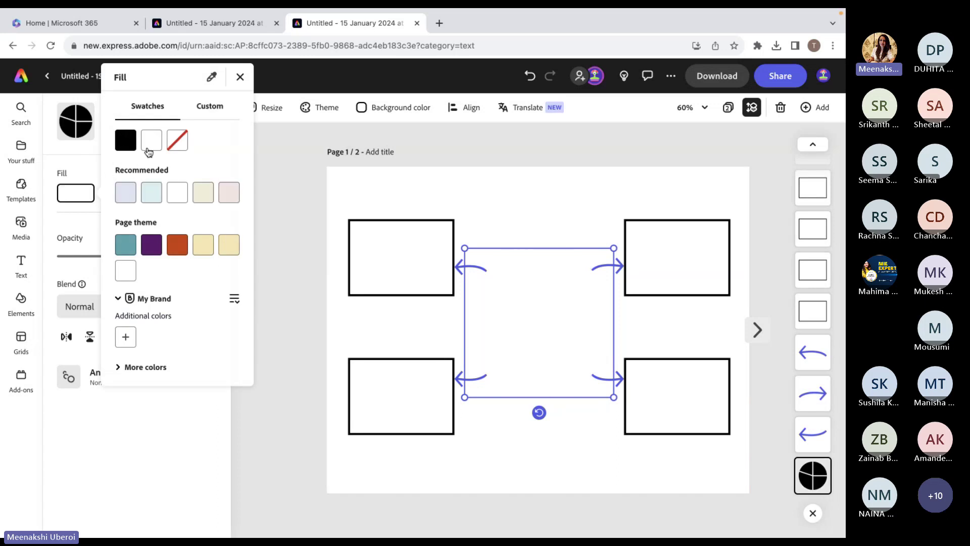
pyautogui.click(126, 198)
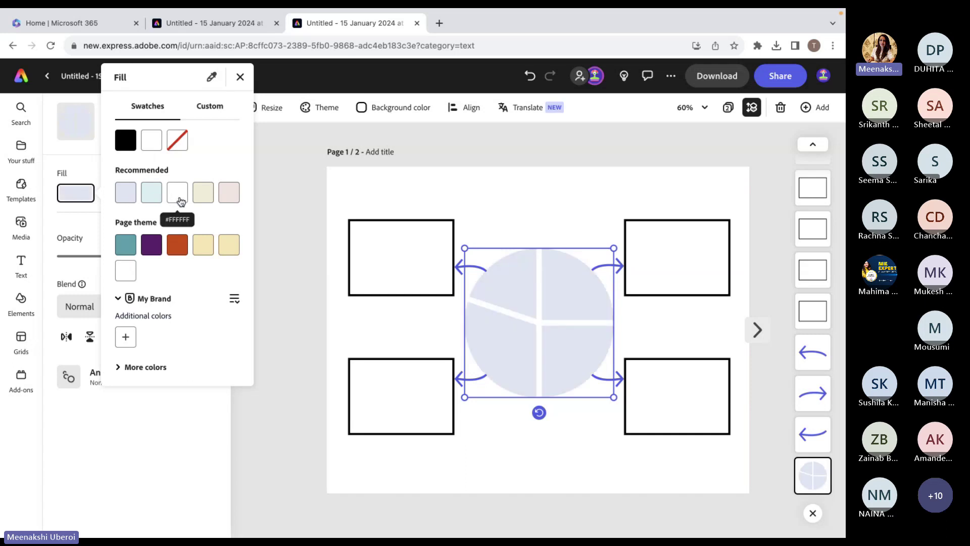
pyautogui.click(212, 107)
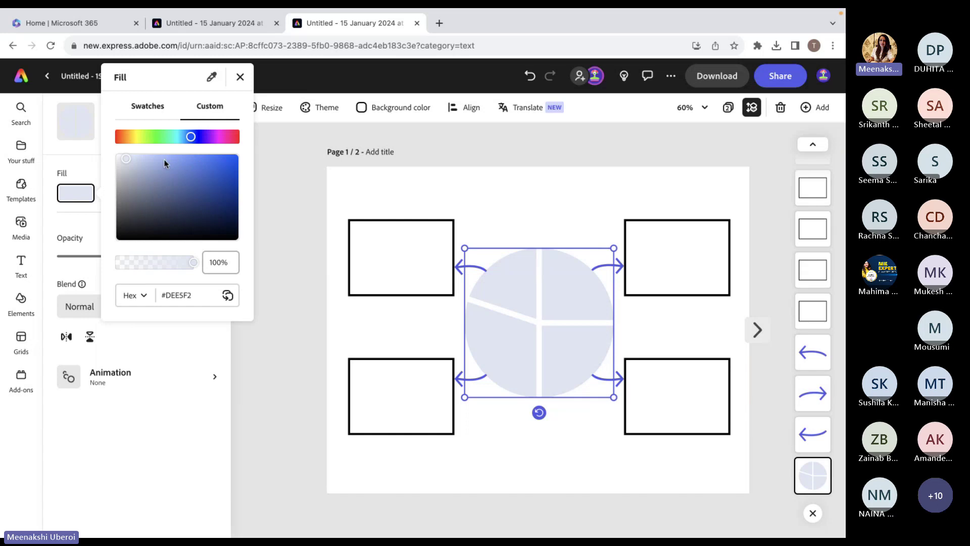
pyautogui.moveTo(149, 159); pyautogui.dragTo(143, 159)
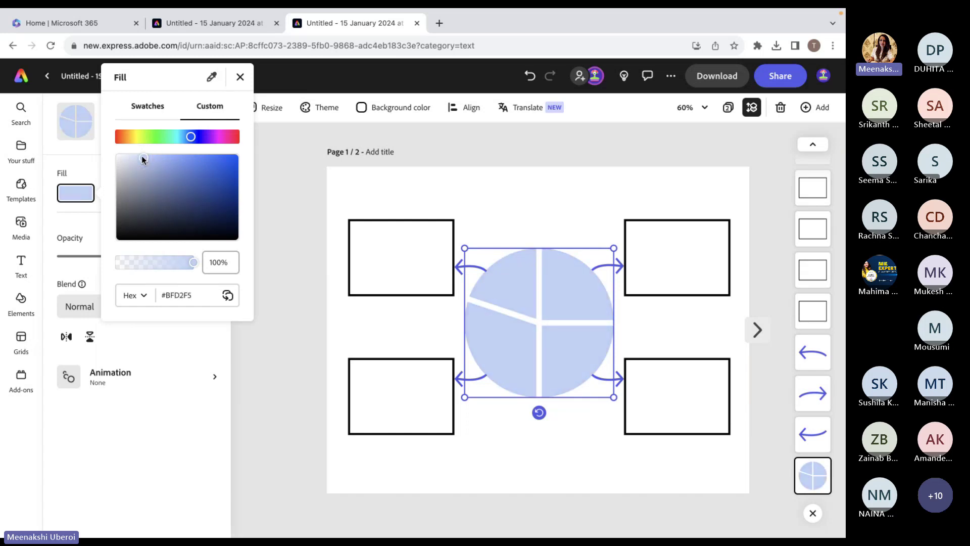
pyautogui.click(276, 420)
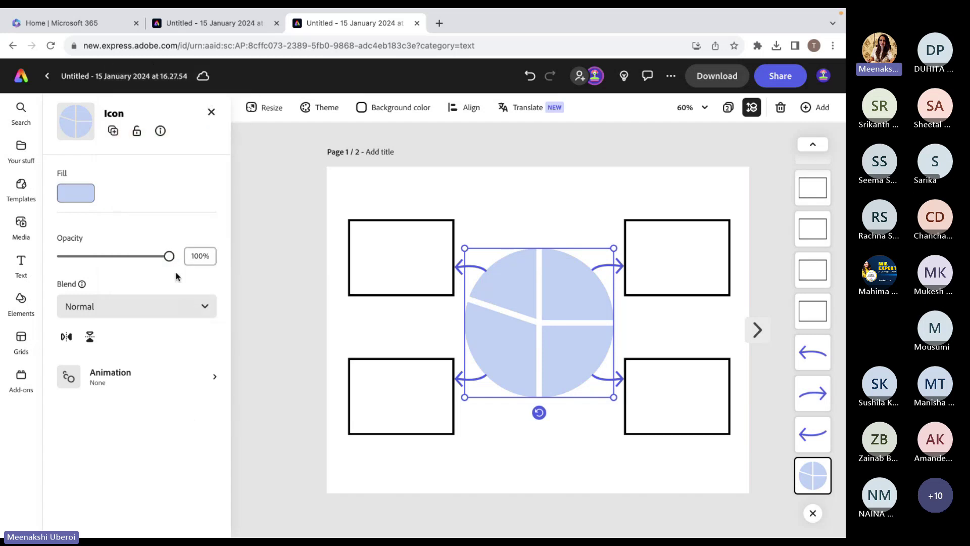
pyautogui.click(202, 382)
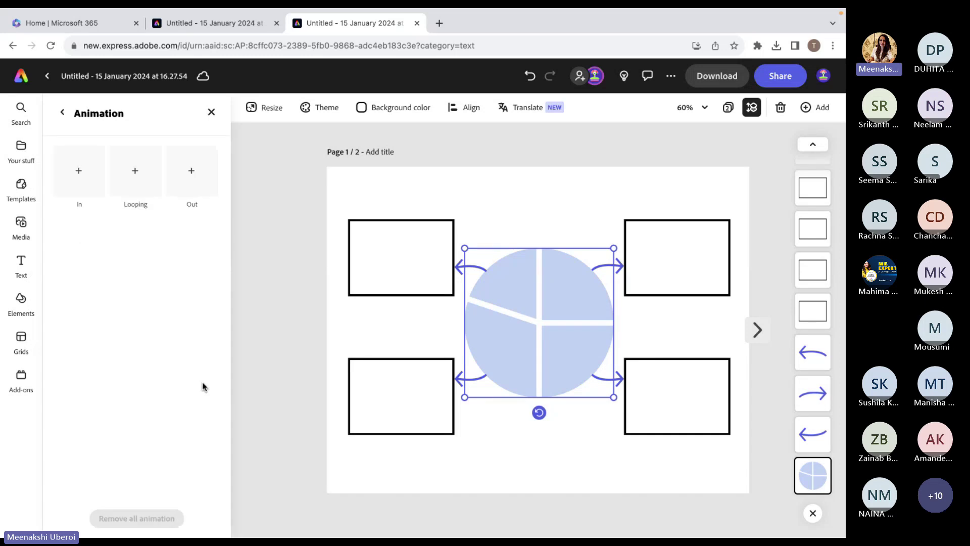
# Give the pie-chart icon a 0.66 s Grow entrance animation.
pyautogui.click(87, 168)
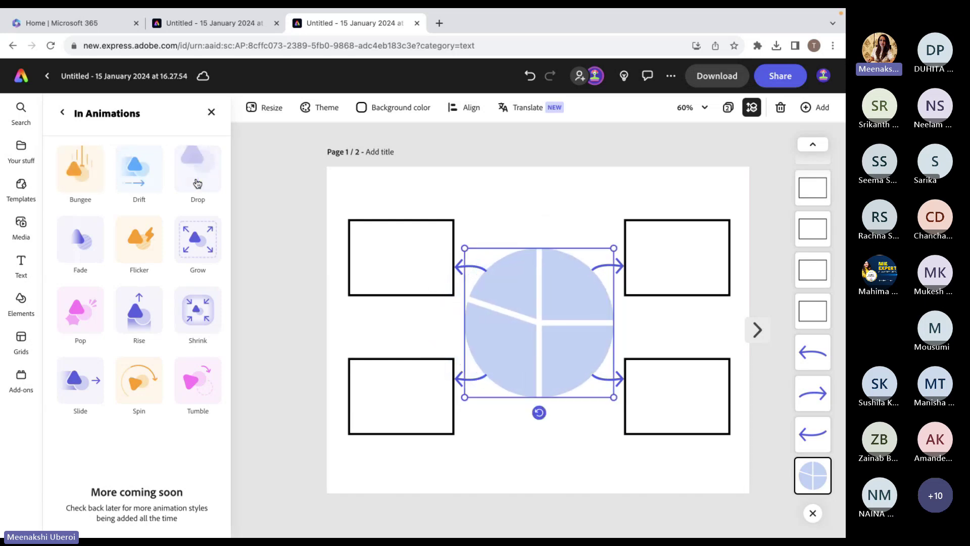
pyautogui.click(199, 246)
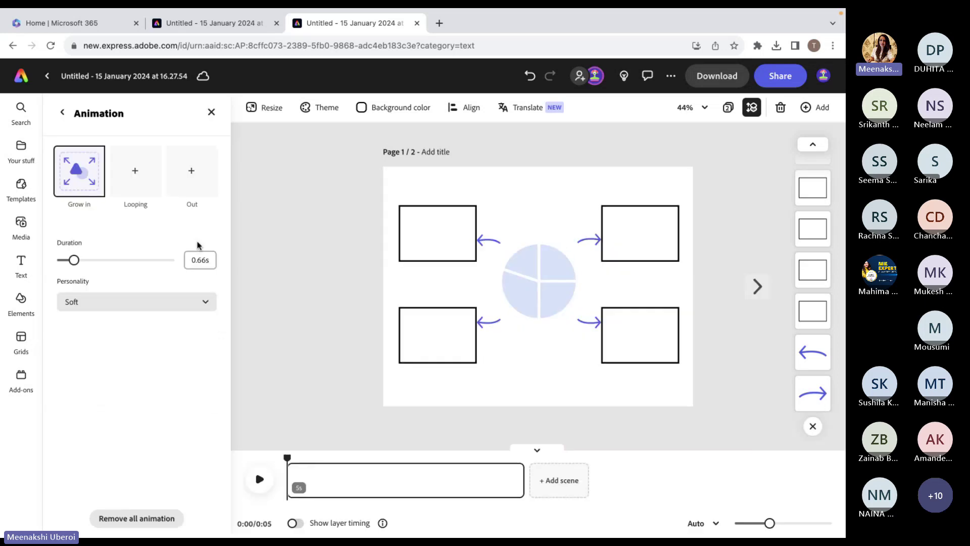
pyautogui.click(280, 340)
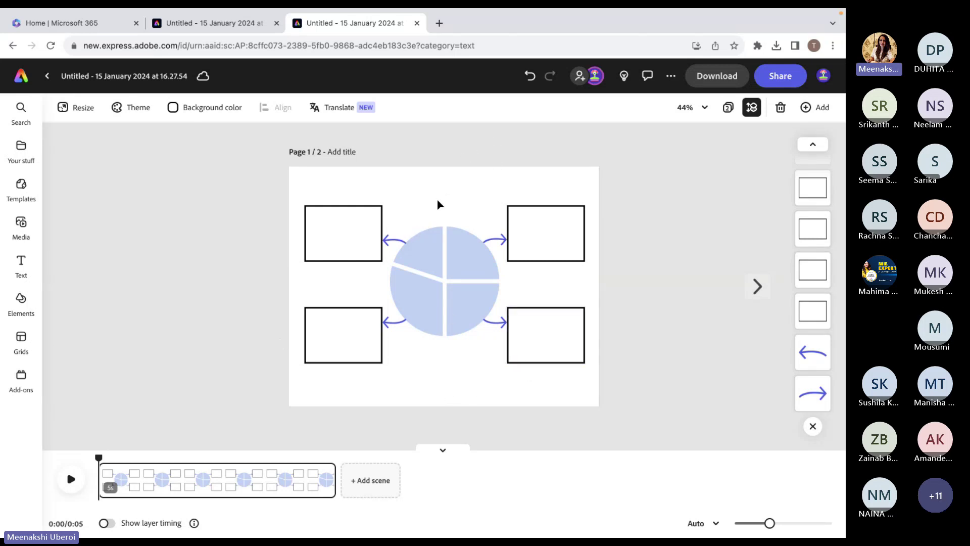
# Place the De Pedagogics brand logo small in the page's top-right corner.
pyautogui.click(21, 149)
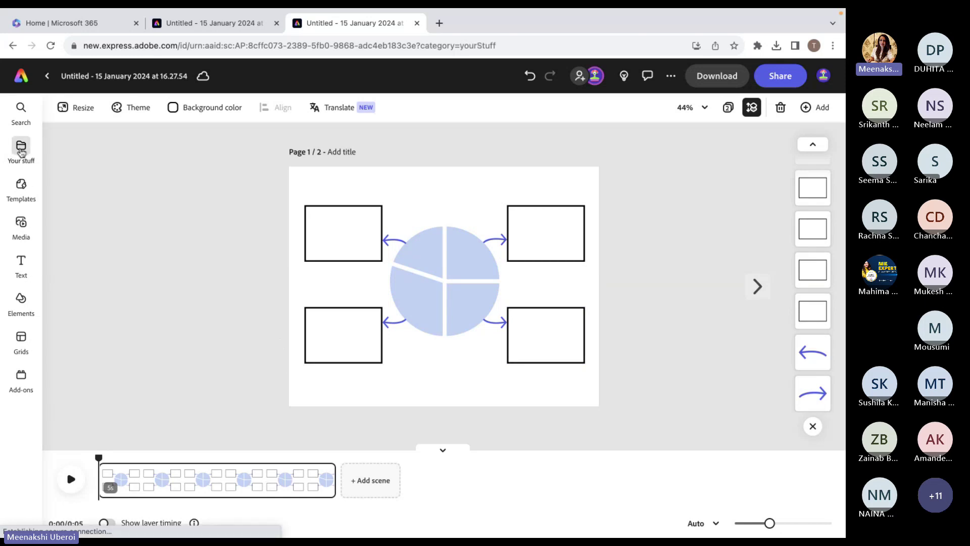
pyautogui.click(129, 134)
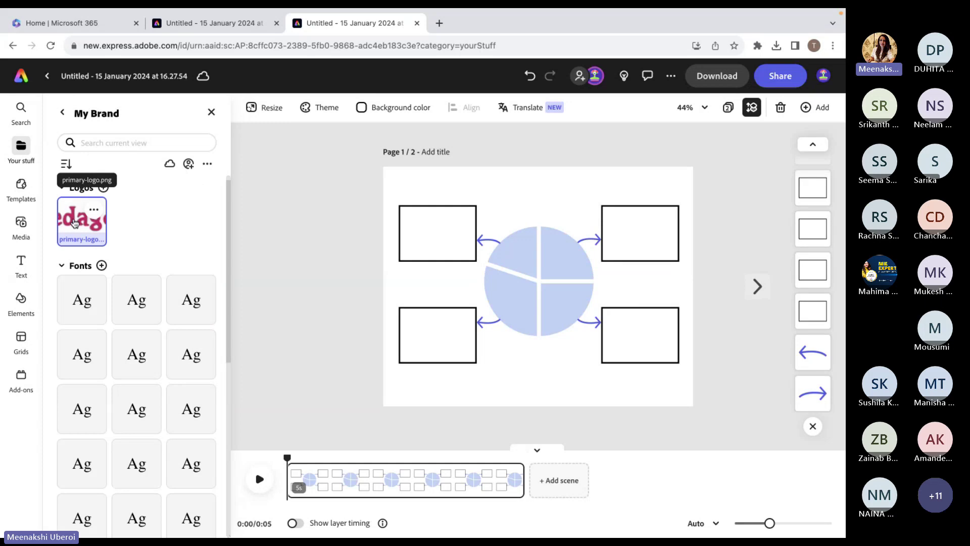
pyautogui.click(75, 223)
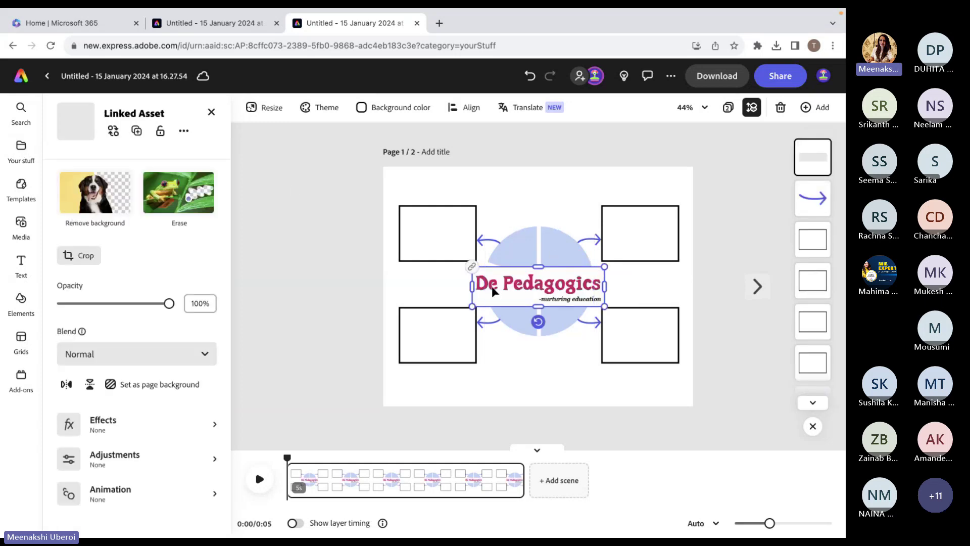
pyautogui.moveTo(492, 286); pyautogui.dragTo(663, 187)
pyautogui.click(290, 216)
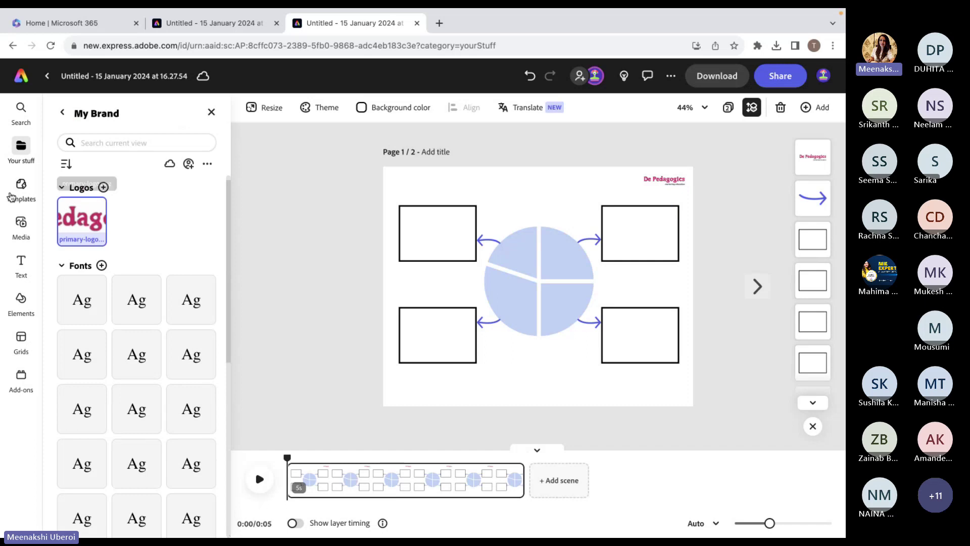
# Search text templates for 'name' and add the Bar Manager design over the page centre.
pyautogui.click(21, 262)
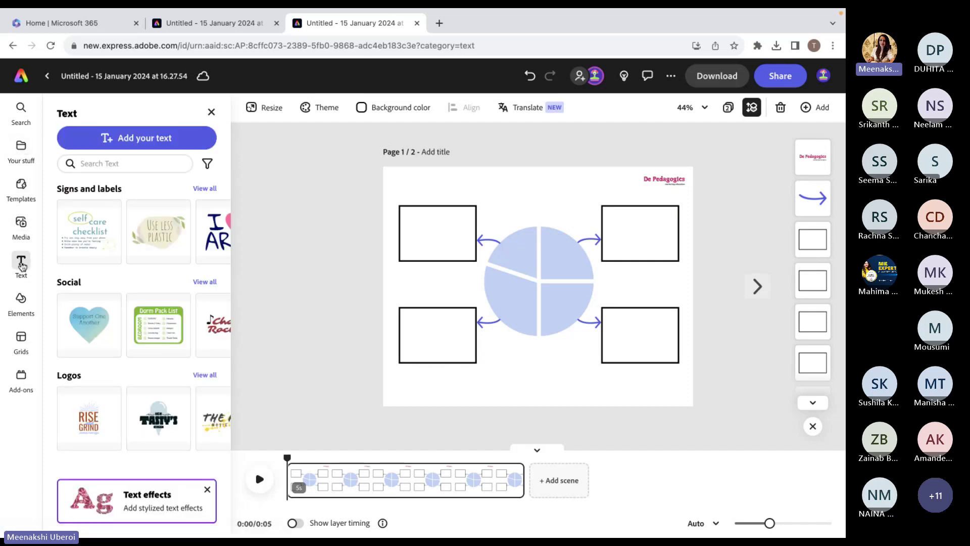
pyautogui.click(113, 161)
pyautogui.write('name')
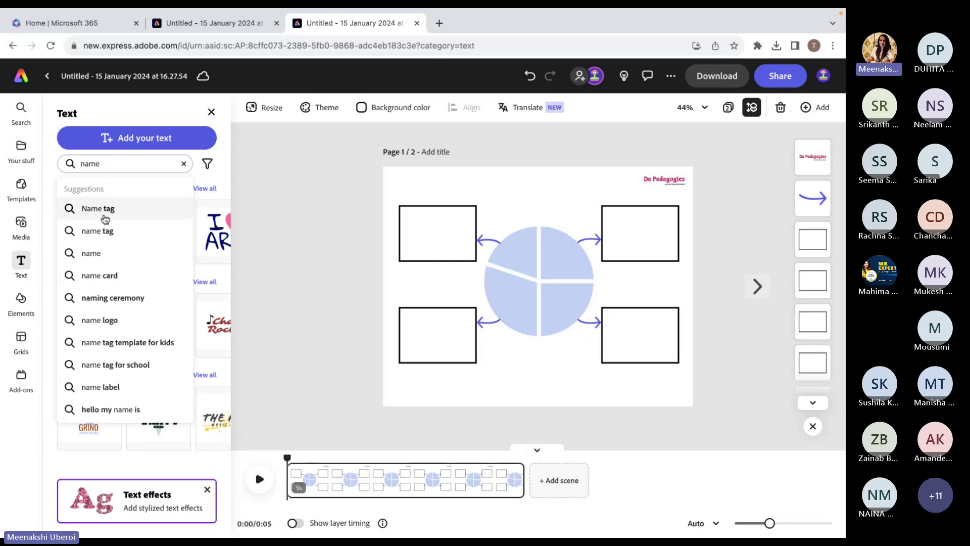
pyautogui.click(99, 257)
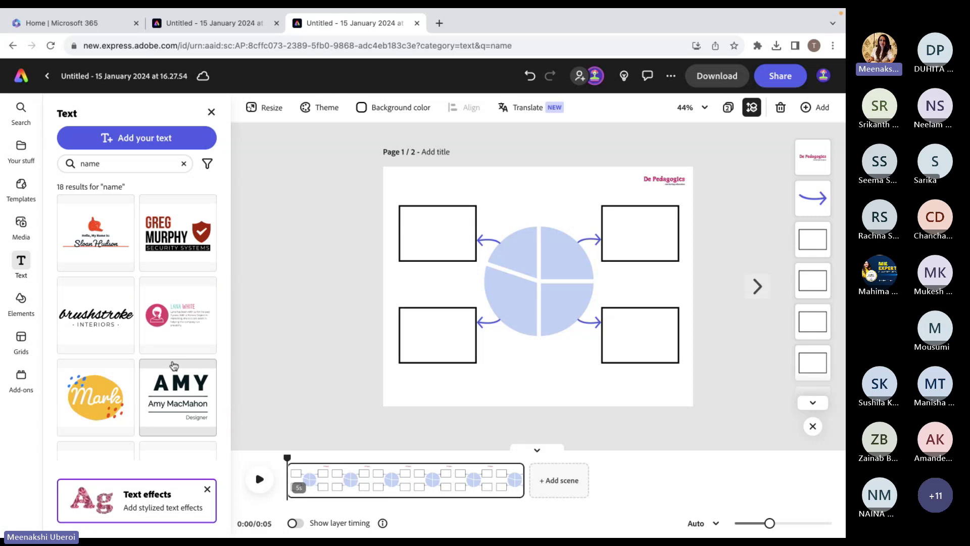
pyautogui.scroll(-5, 174, 364)
pyautogui.scroll(-4, 173, 364)
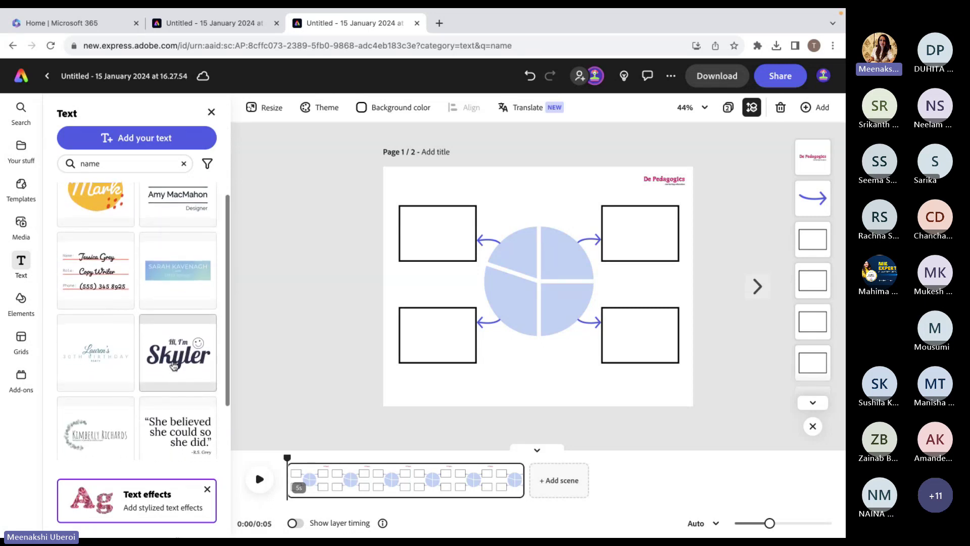
pyautogui.scroll(-3, 174, 365)
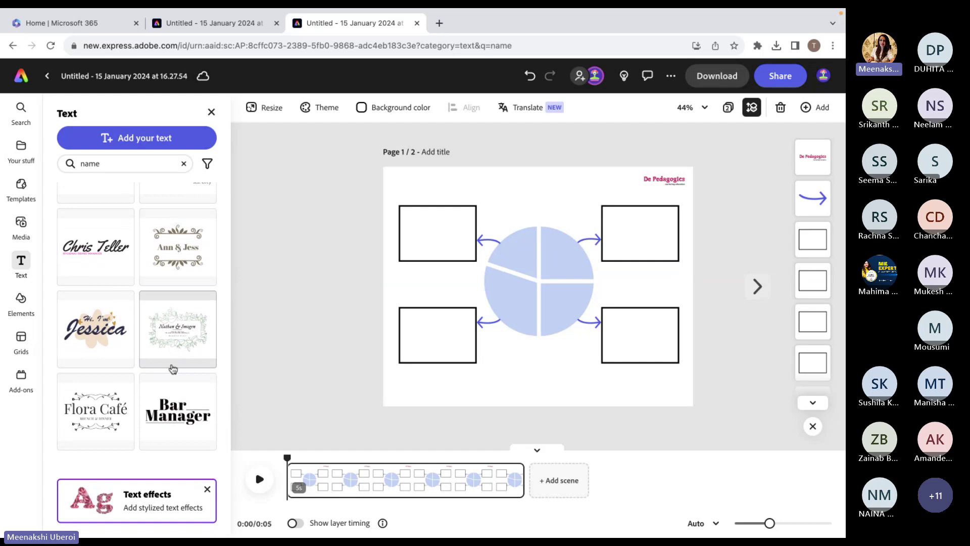
pyautogui.click(179, 425)
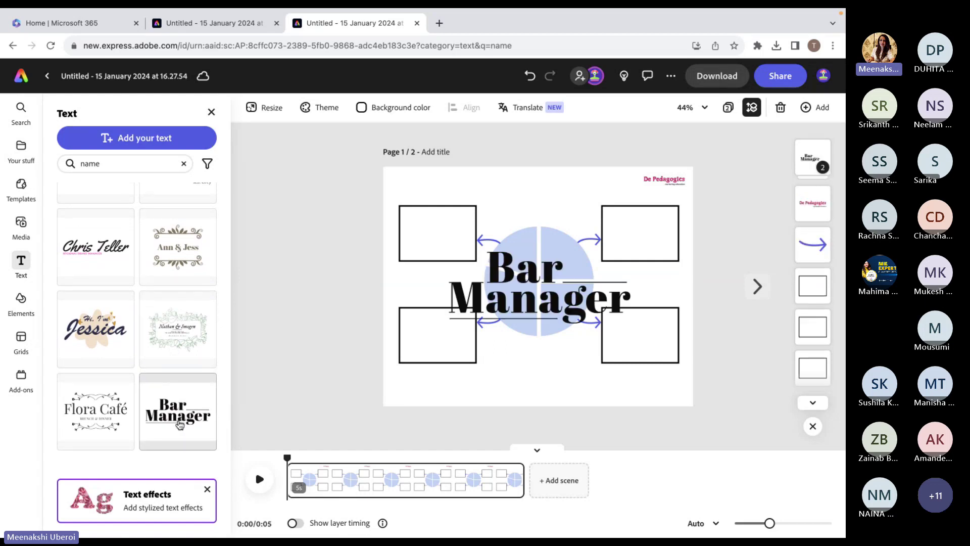
pyautogui.click(530, 248)
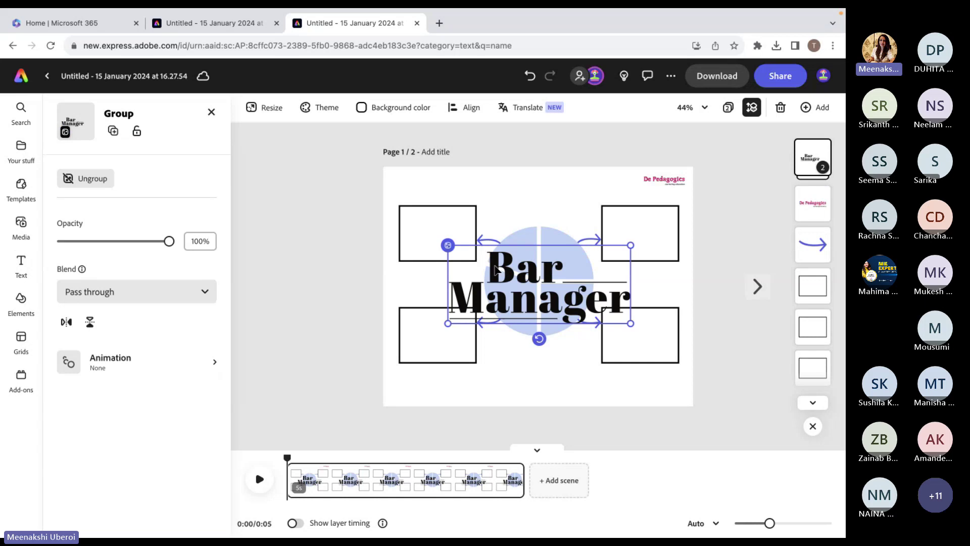
# Replace the 'Bar' line of the text design with 'Name'.
pyautogui.click(495, 271)
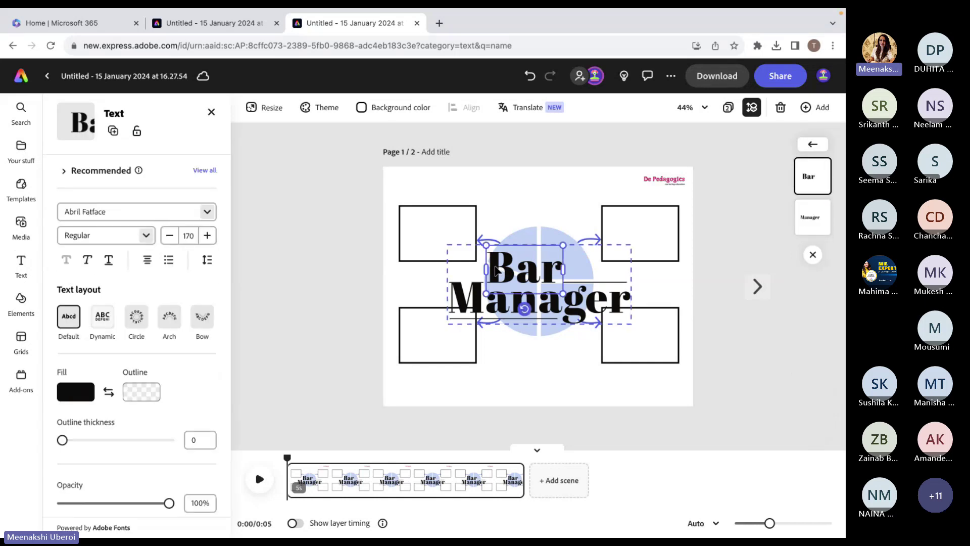
pyautogui.doubleClick(495, 270)
pyautogui.write('Name')
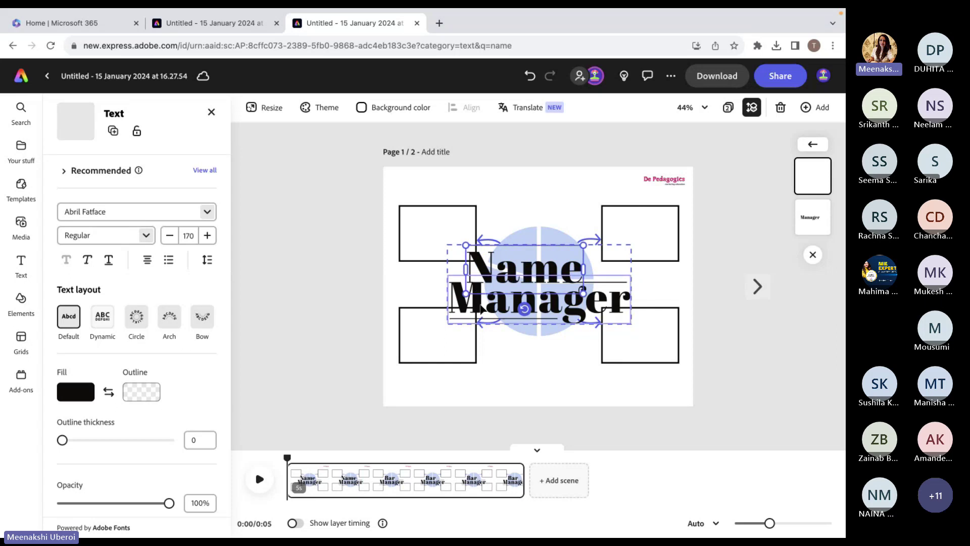
# Replace 'Manager' with 'Class' and shrink the Class line smaller.
pyautogui.click(482, 309)
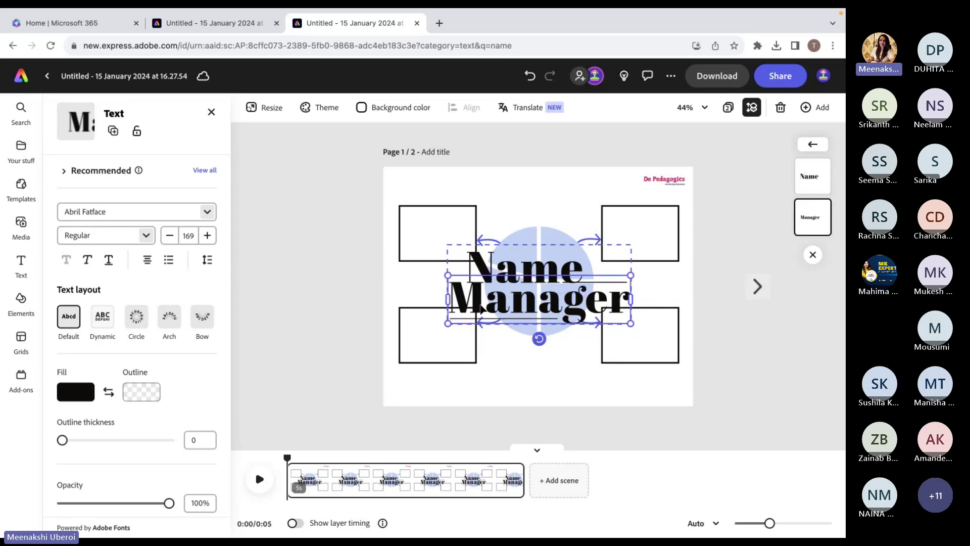
pyautogui.doubleClick(481, 309)
pyautogui.write('Calss')
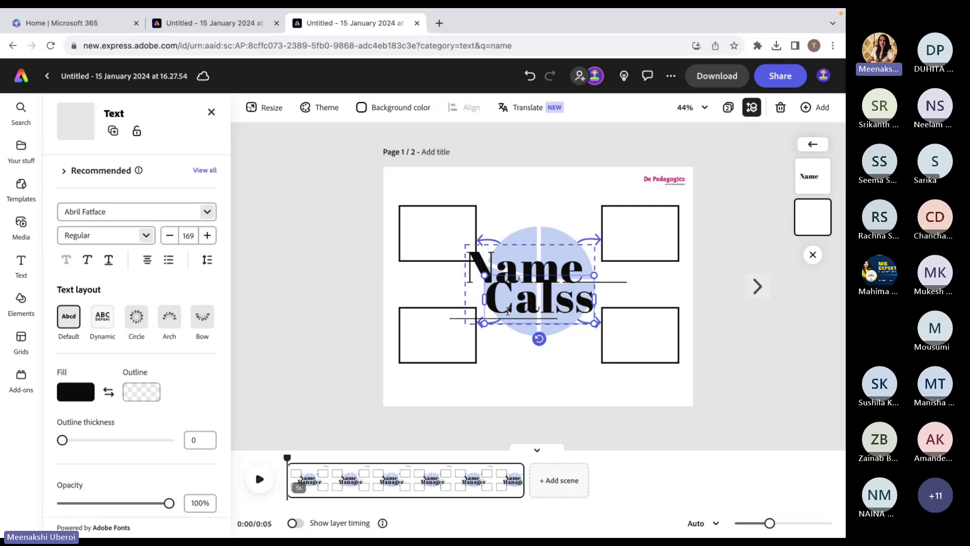
pyautogui.press('BackSpace')
pyautogui.press('BackSpace')
pyautogui.press('BackSpace')
pyautogui.press('BackSpace')
pyautogui.write('lass')
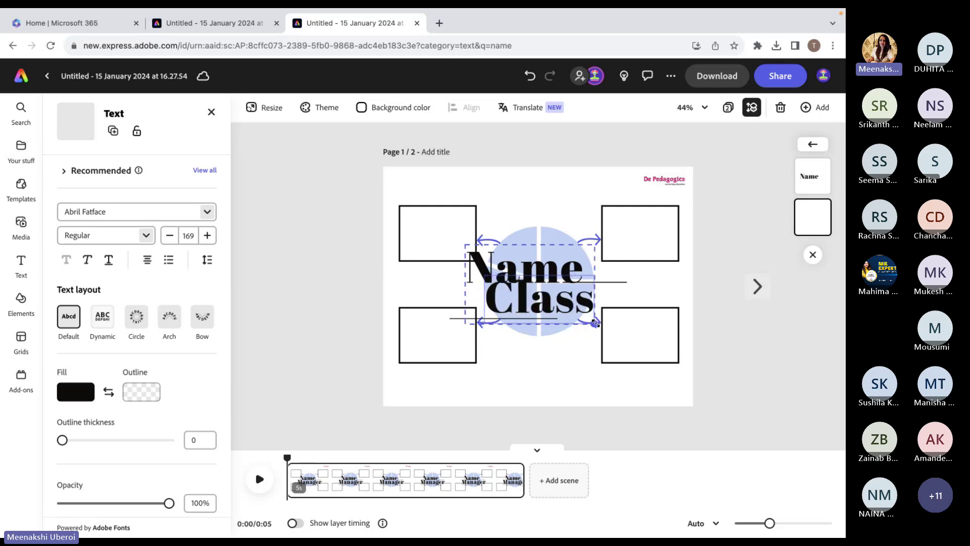
pyautogui.moveTo(595, 322); pyautogui.dragTo(485, 292)
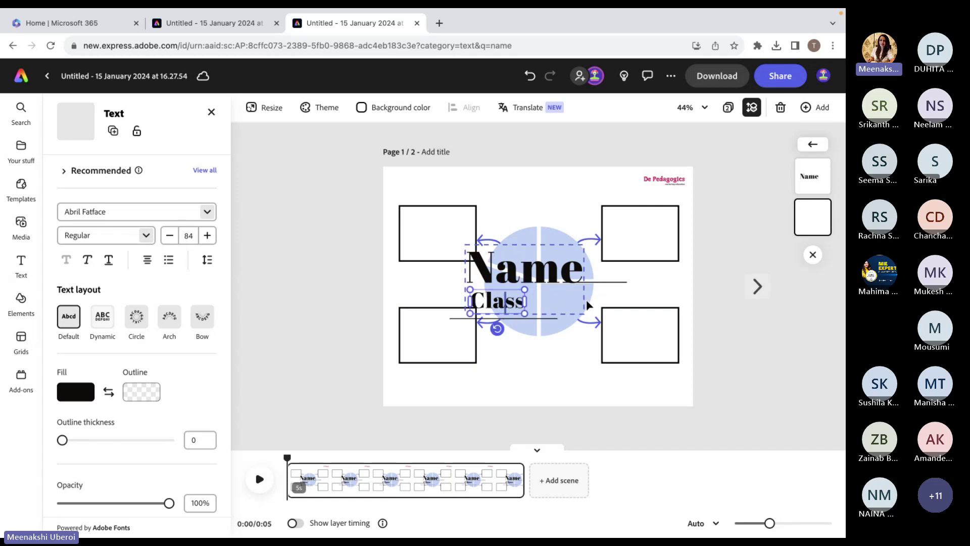
pyautogui.click(350, 386)
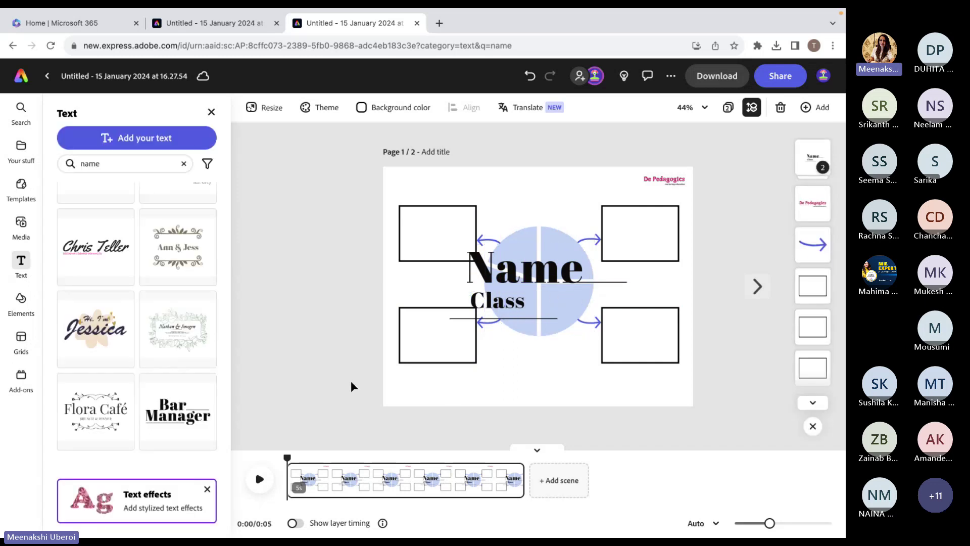
# Shrink the Name text to match the size of Class.
pyautogui.click(509, 284)
pyautogui.click(509, 284)
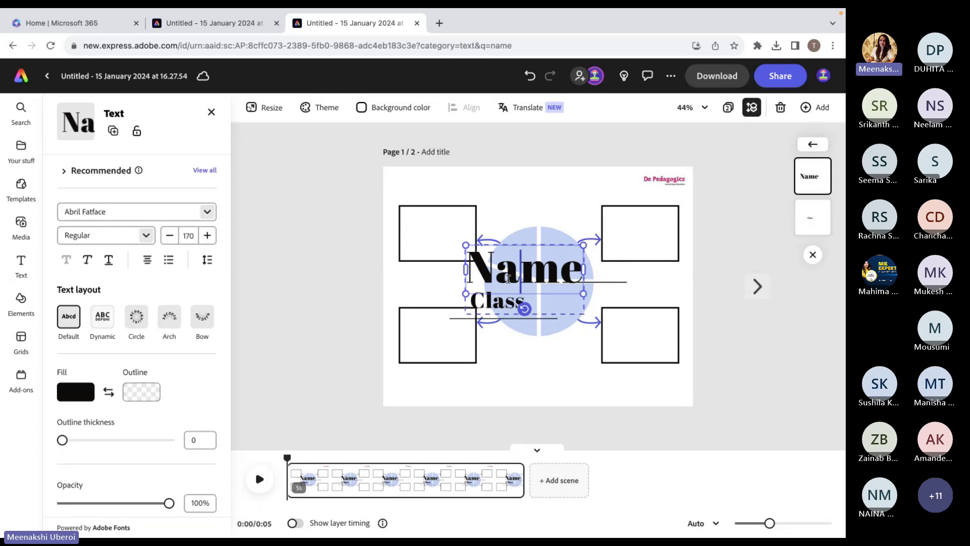
pyautogui.click(513, 279)
pyautogui.moveTo(565, 288); pyautogui.dragTo(527, 270)
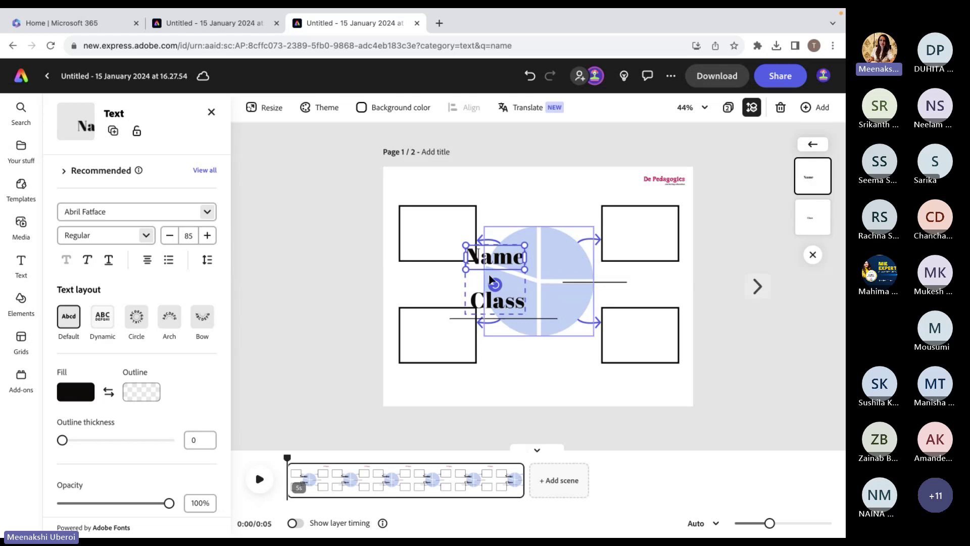
pyautogui.click(301, 325)
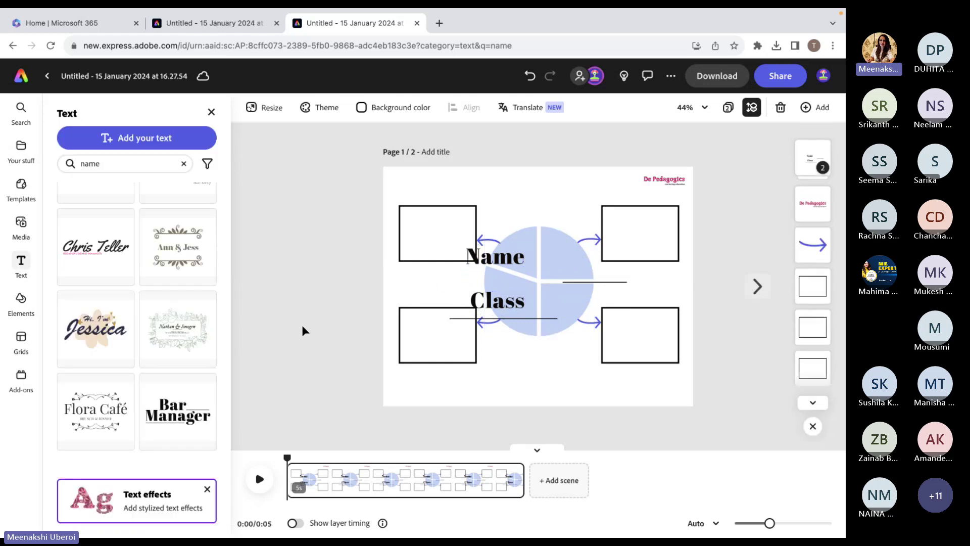
# Move the Name/Class group to the page's top-left corner and scale it down.
pyautogui.click(488, 293)
pyautogui.click(477, 297)
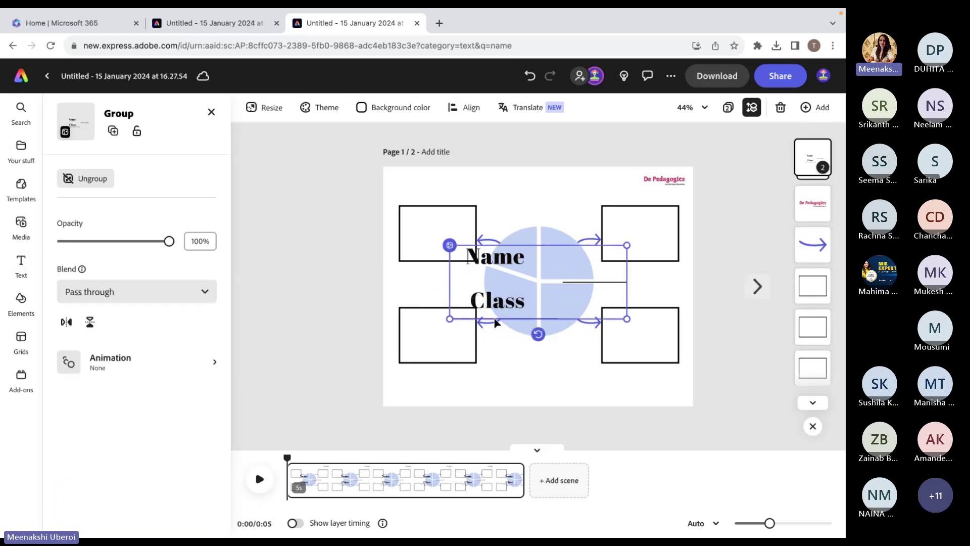
pyautogui.moveTo(499, 322); pyautogui.dragTo(429, 243)
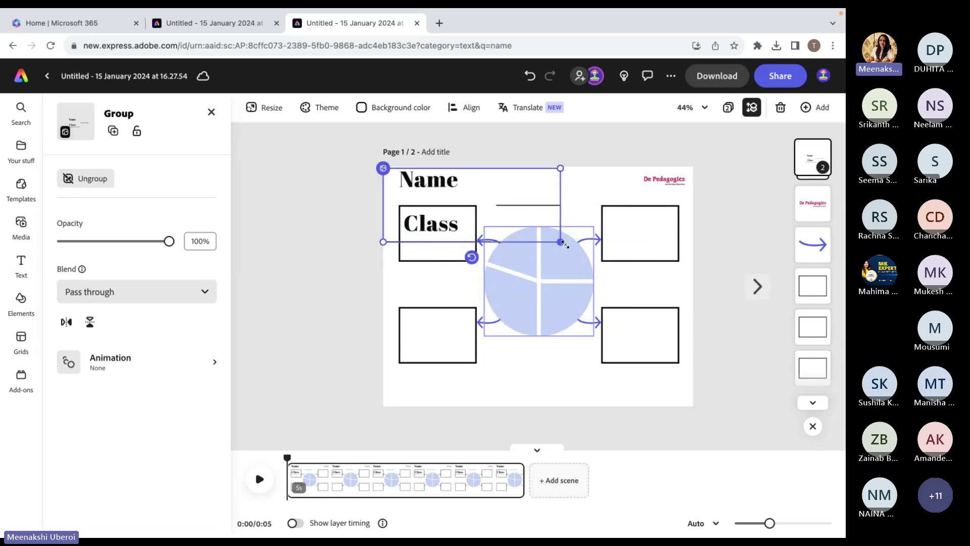
pyautogui.moveTo(559, 255); pyautogui.dragTo(416, 180)
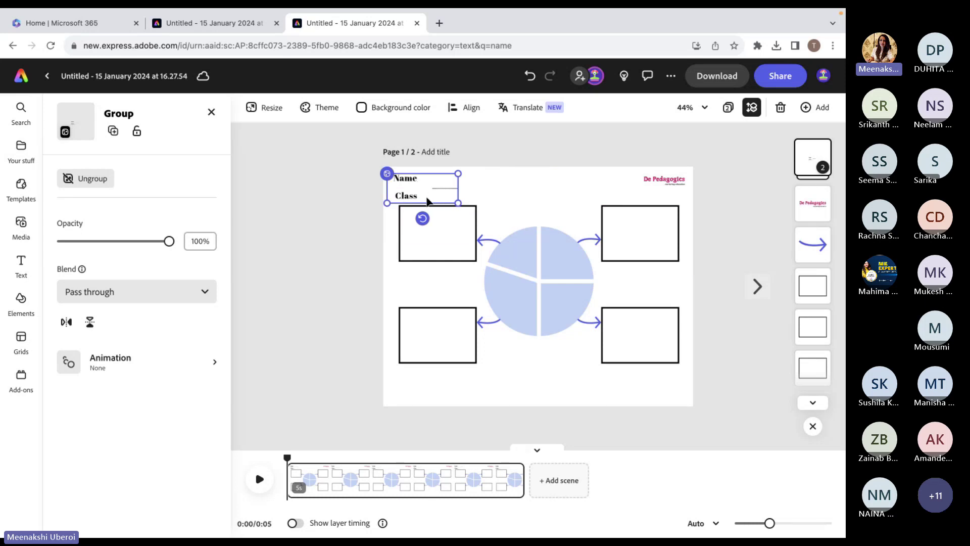
pyautogui.click(428, 201)
# Line up the write-in underlines right beside the Name and Class labels.
pyautogui.click(405, 200)
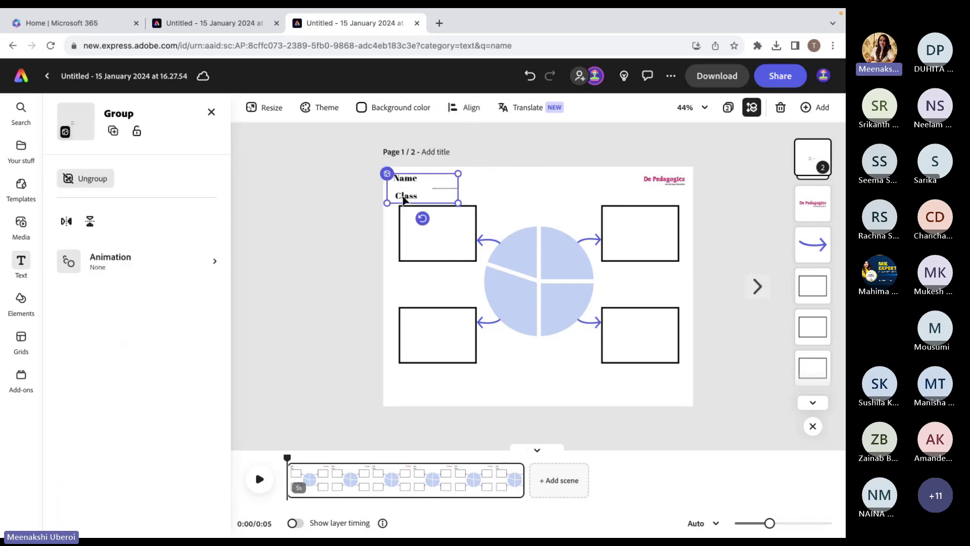
pyautogui.click(404, 201)
pyautogui.click(423, 202)
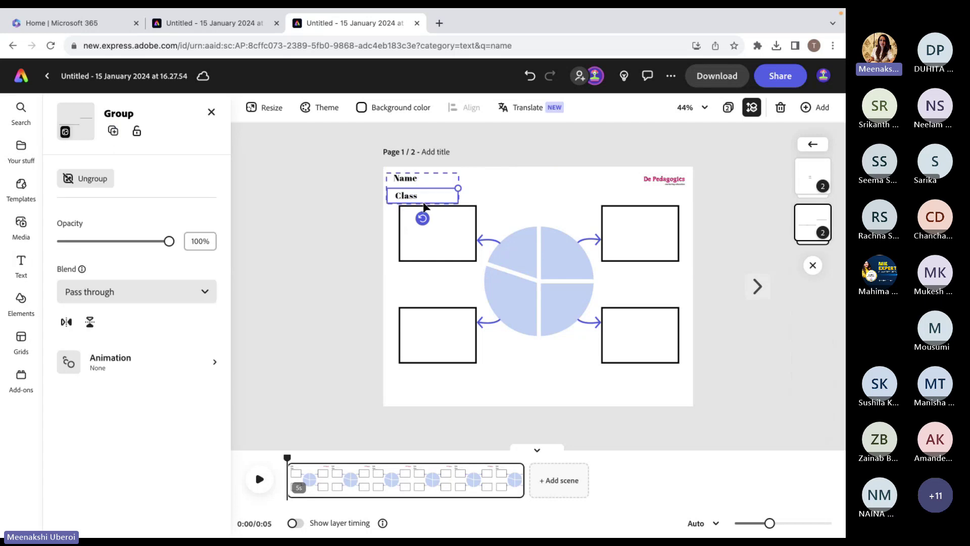
pyautogui.moveTo(424, 204)
pyautogui.mouseDown()
pyautogui.moveTo(427, 197)
pyautogui.moveTo(458, 198)
pyautogui.mouseUp()
pyautogui.click(368, 186)
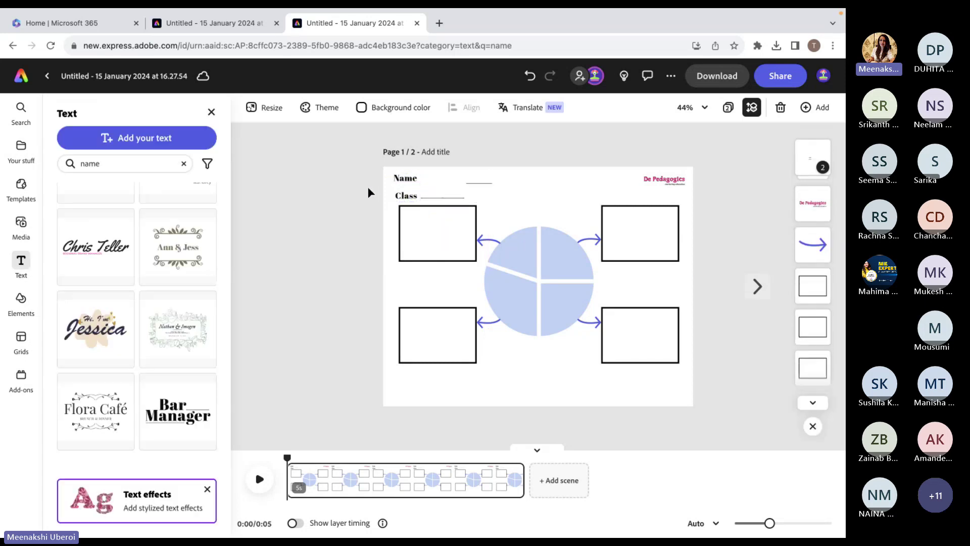
pyautogui.click(485, 187)
pyautogui.click(486, 188)
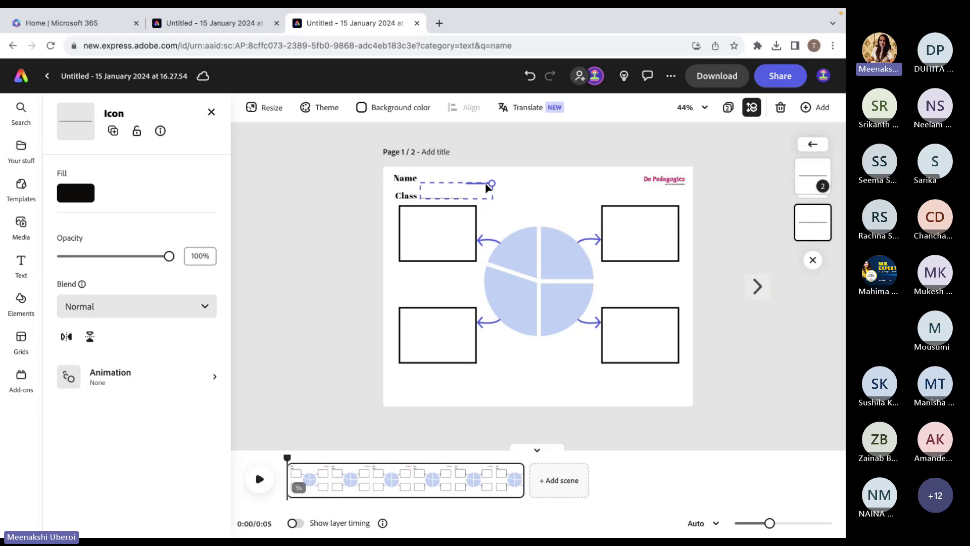
pyautogui.moveTo(486, 188); pyautogui.dragTo(440, 182)
pyautogui.click(359, 201)
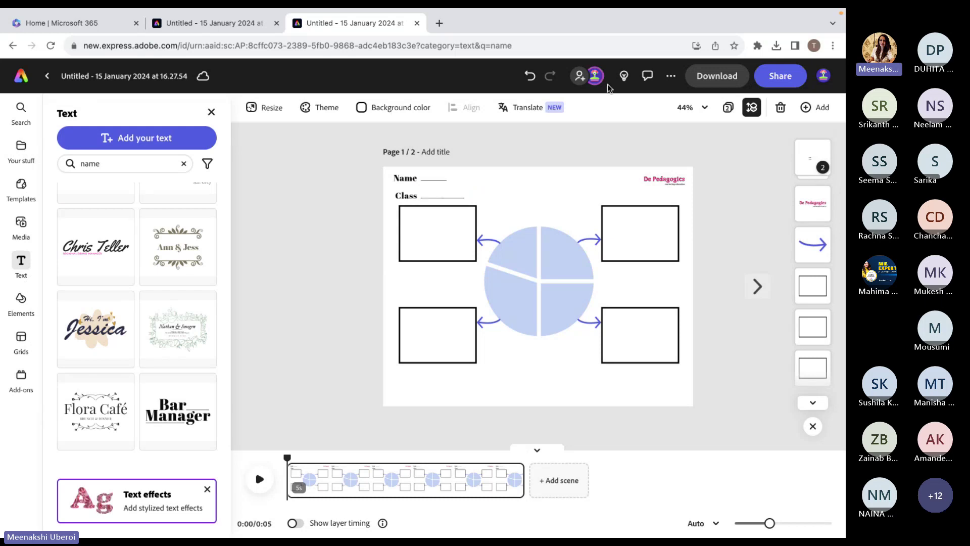
# Download the page as a PDF (Best for documents) and bring up the sharing options.
pyautogui.click(719, 73)
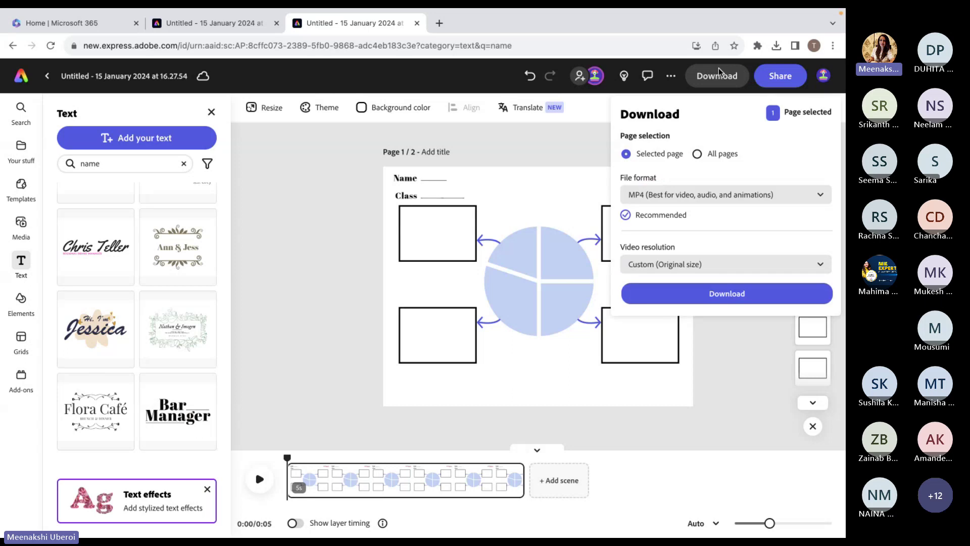
pyautogui.click(666, 199)
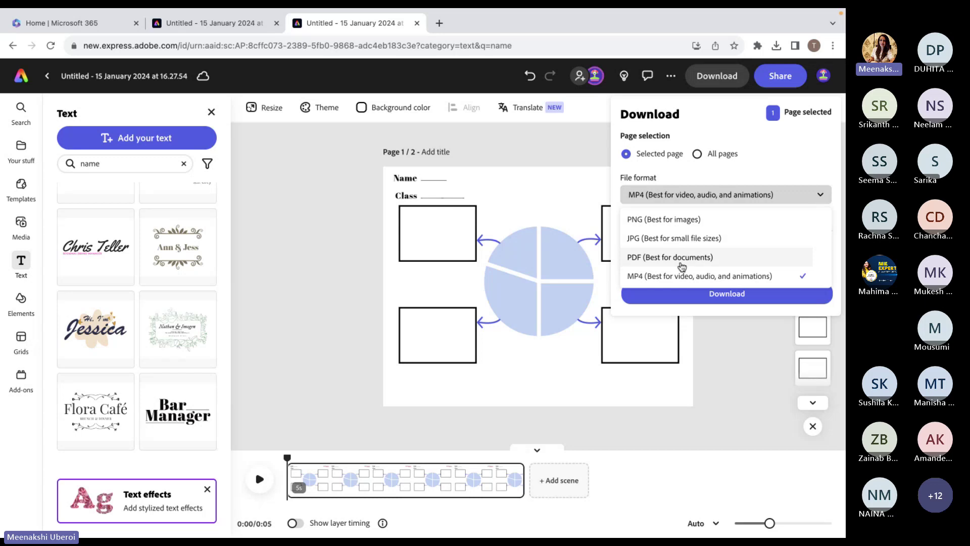
pyautogui.click(681, 258)
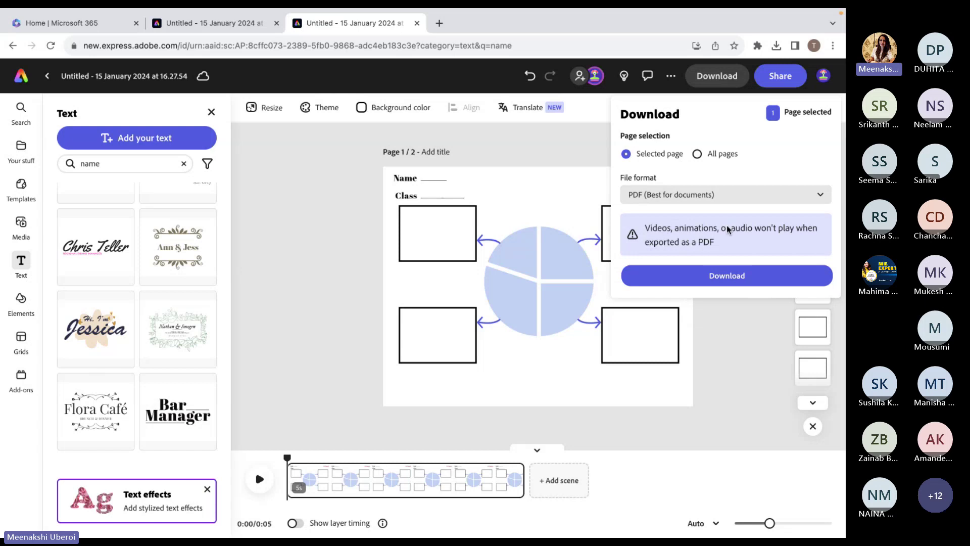
pyautogui.click(718, 280)
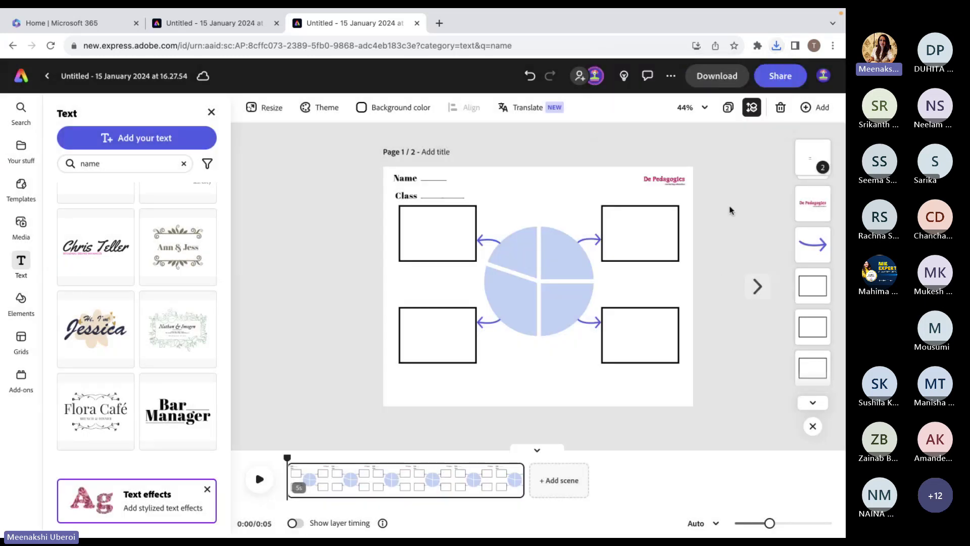
pyautogui.click(781, 77)
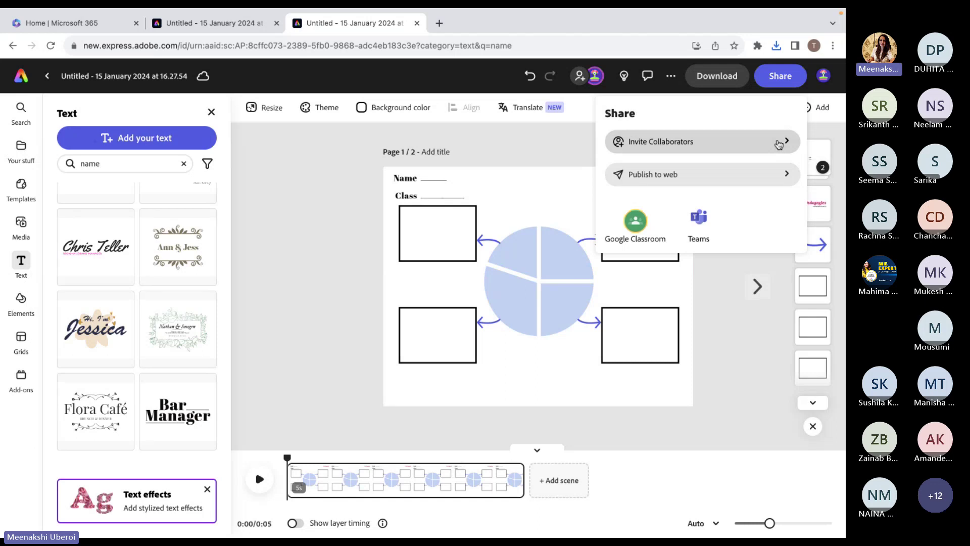
# Invite a collaborator by entering their e-mail address, keeping Can edit permission.
pyautogui.click(779, 144)
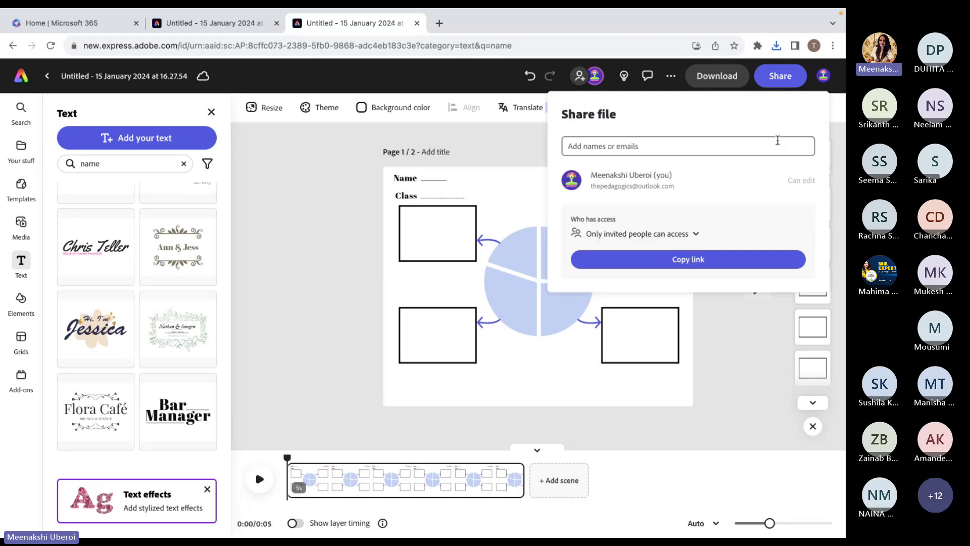
pyautogui.click(777, 140)
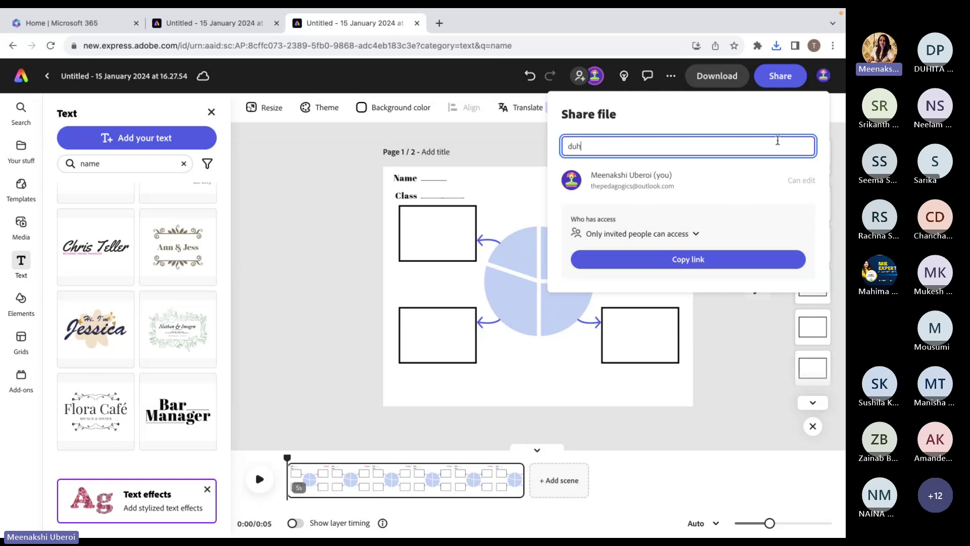
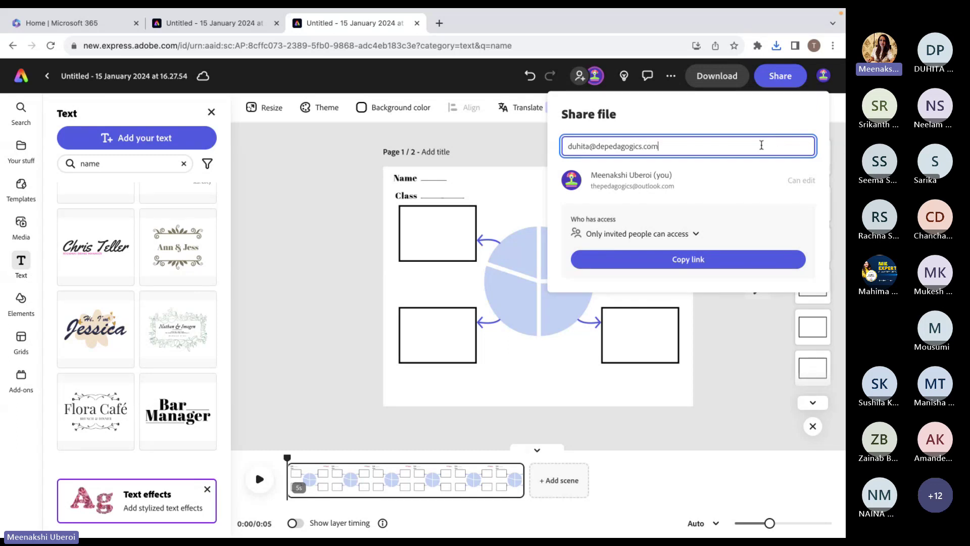
pyautogui.press('Return')
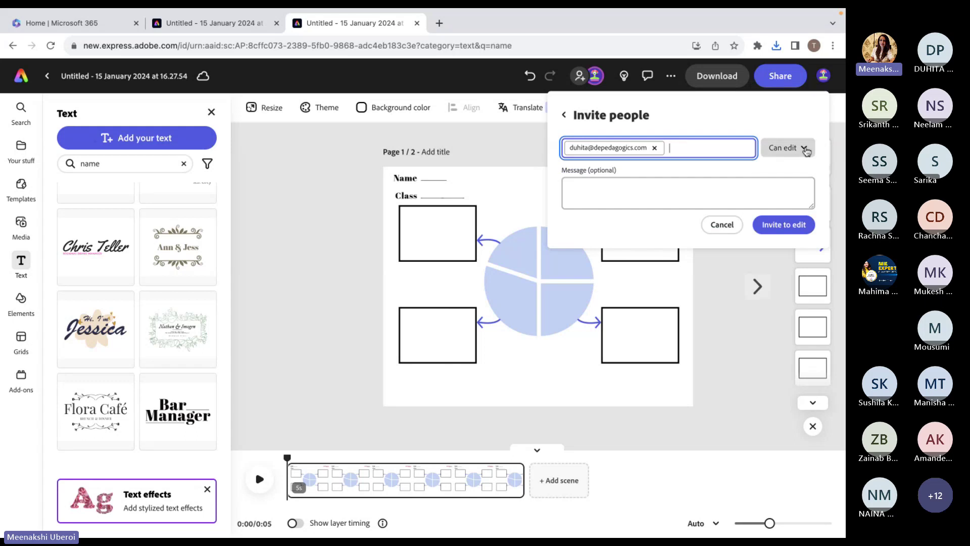
pyautogui.click(790, 148)
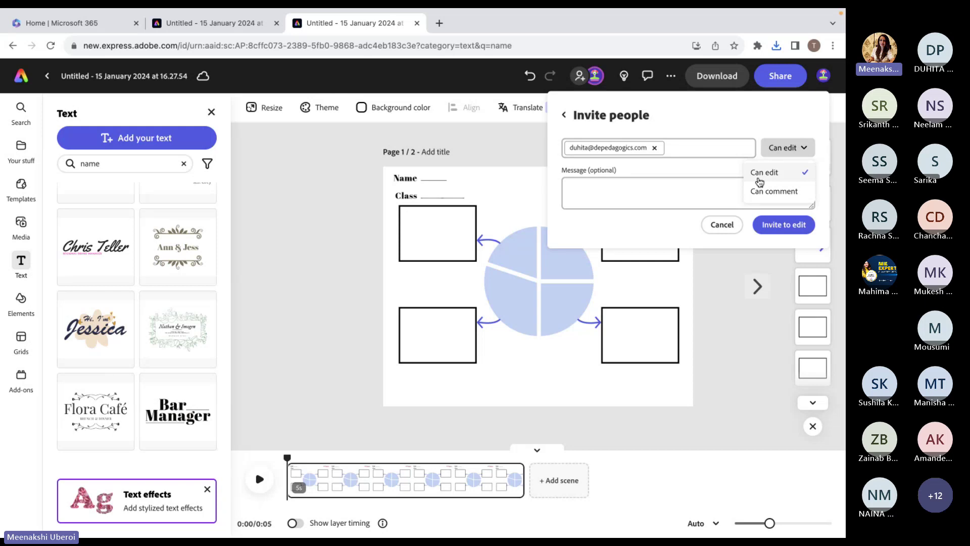
pyautogui.click(729, 172)
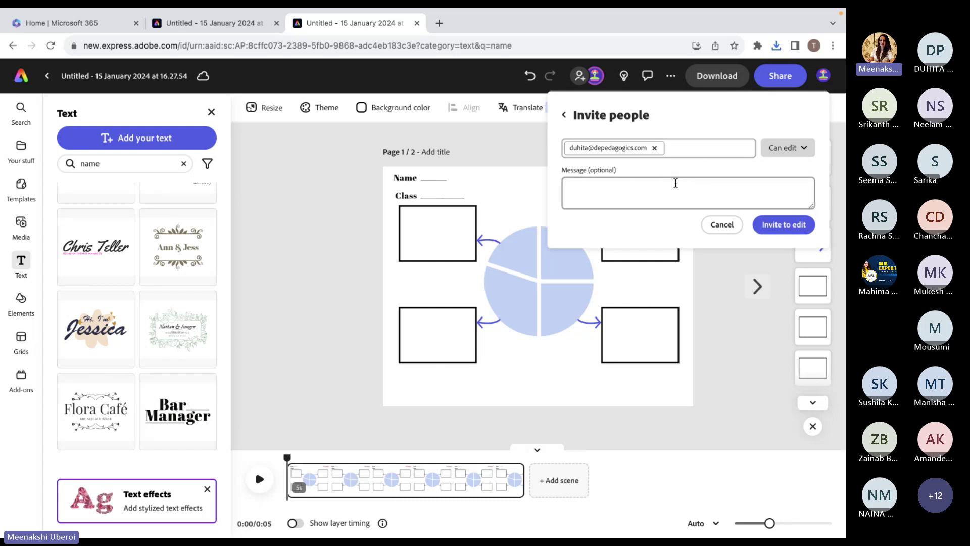
# Send the invitation with the message 'Let's get creative' and close the Share panel.
pyautogui.click(749, 192)
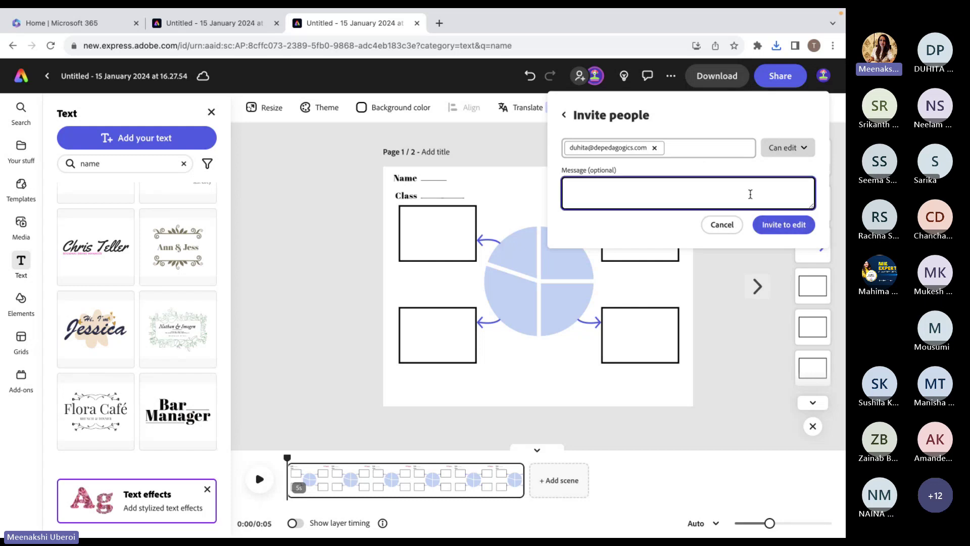
pyautogui.write("Let's get creative")
pyautogui.click(792, 230)
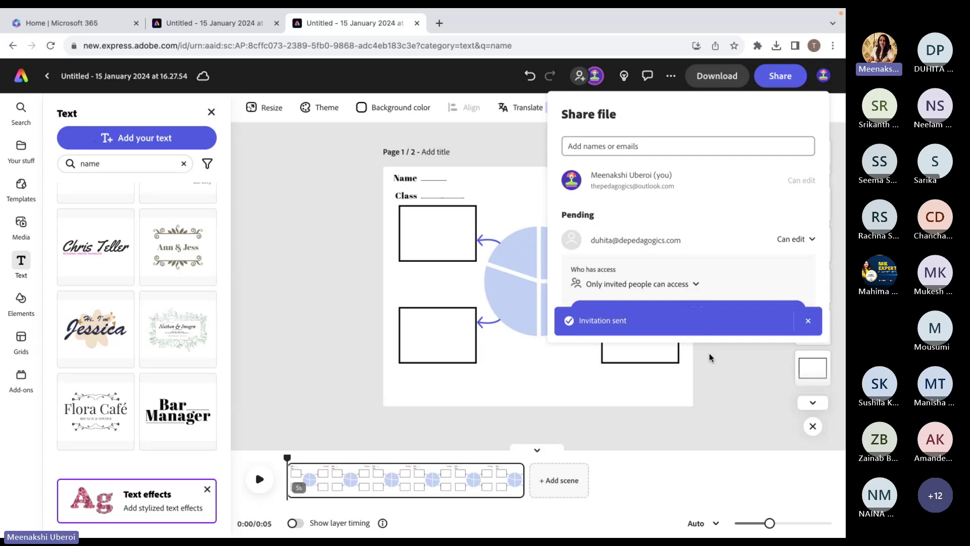
pyautogui.click(726, 367)
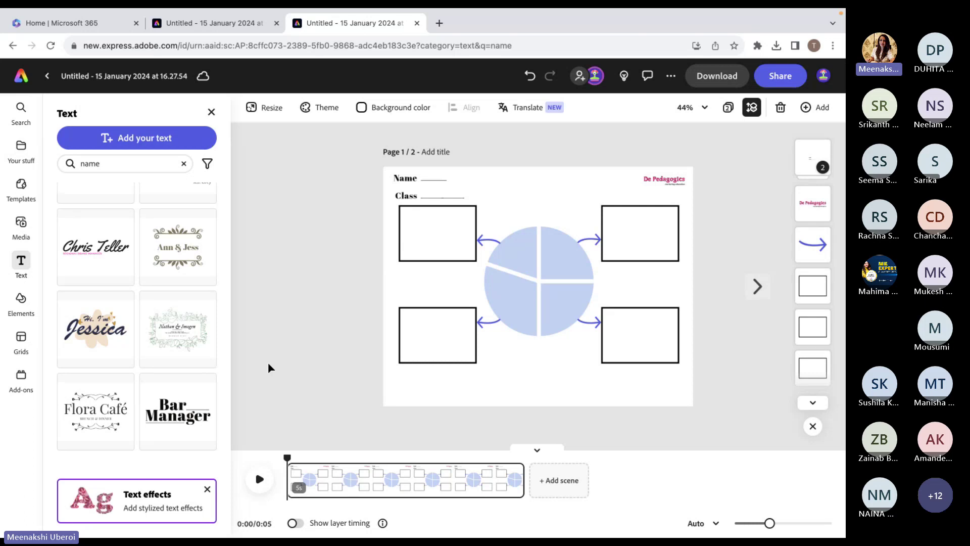
# Leave the worksheet editor and return to the Adobe Express home page using the logo.
pyautogui.click(21, 85)
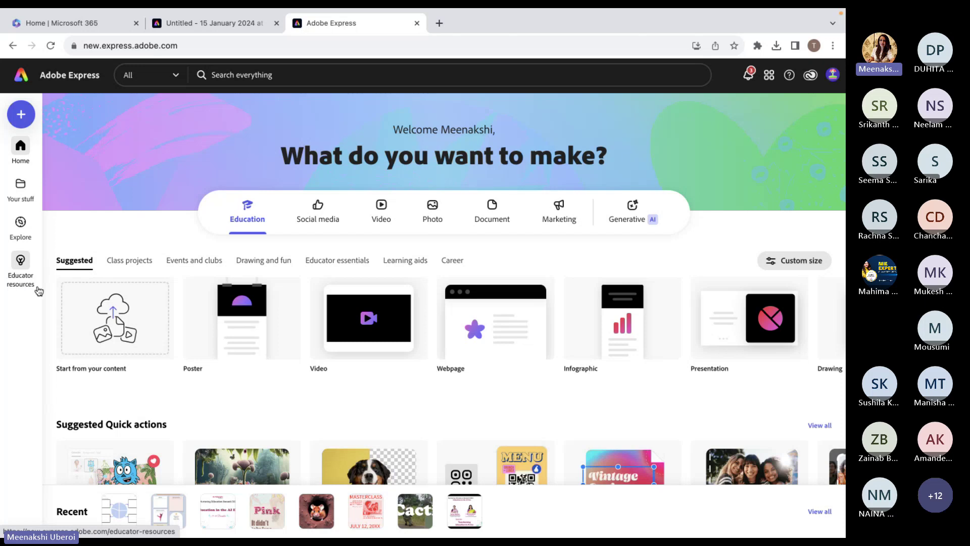
# Show the Class projects templates, scrolling the carousel right and then back to the start.
pyautogui.click(133, 269)
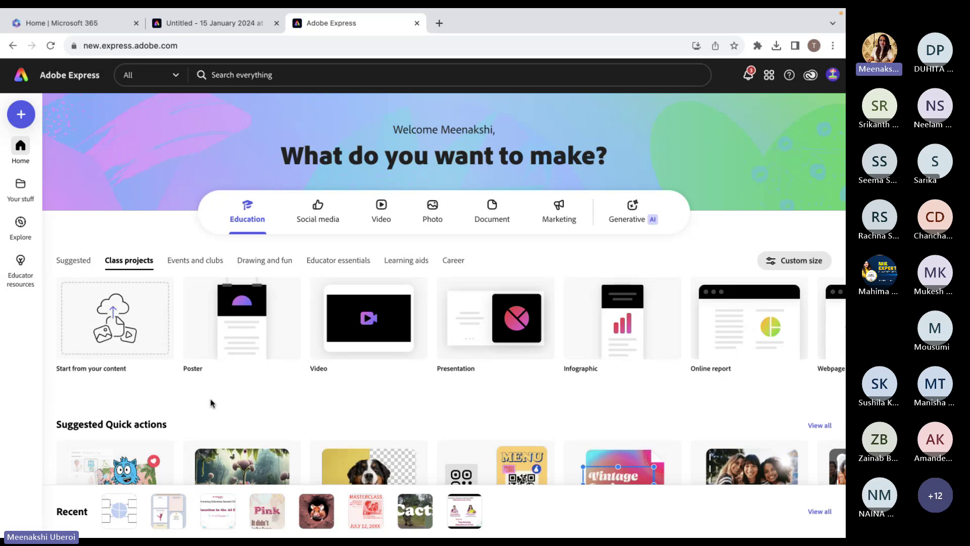
pyautogui.moveTo(243, 347)
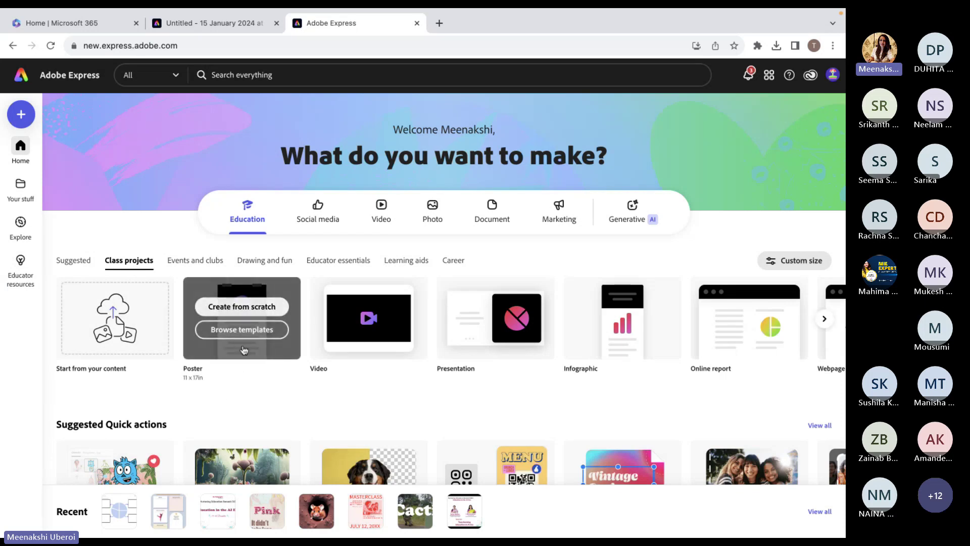
pyautogui.moveTo(359, 347)
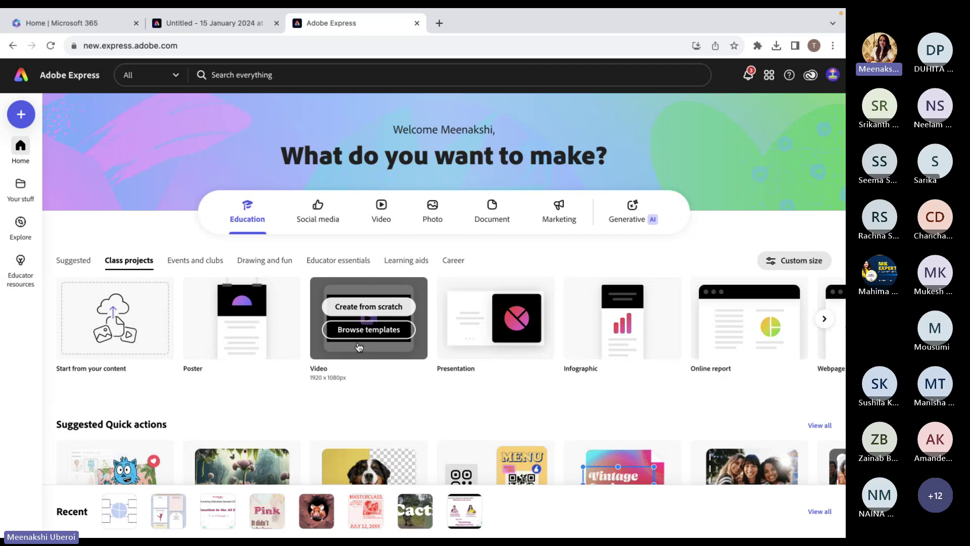
pyautogui.moveTo(499, 329)
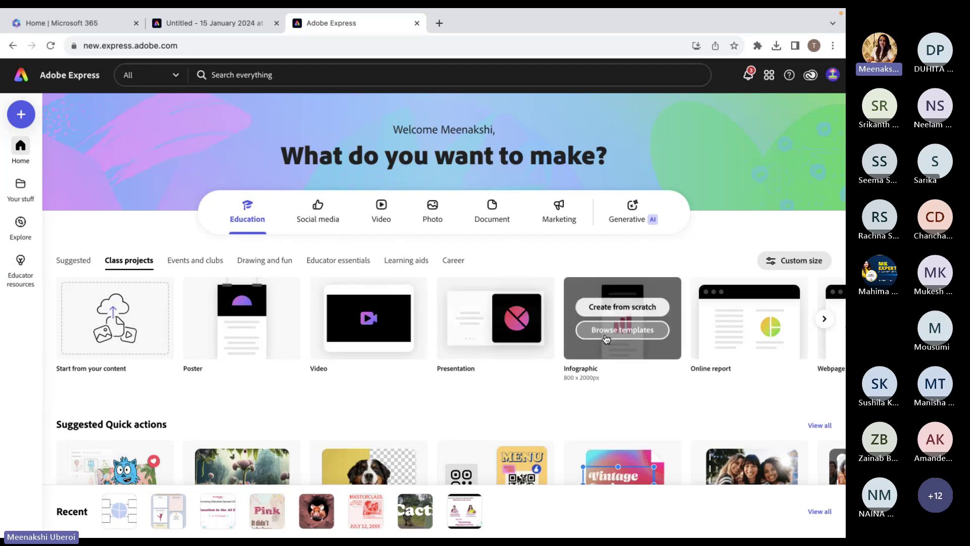
pyautogui.moveTo(768, 344)
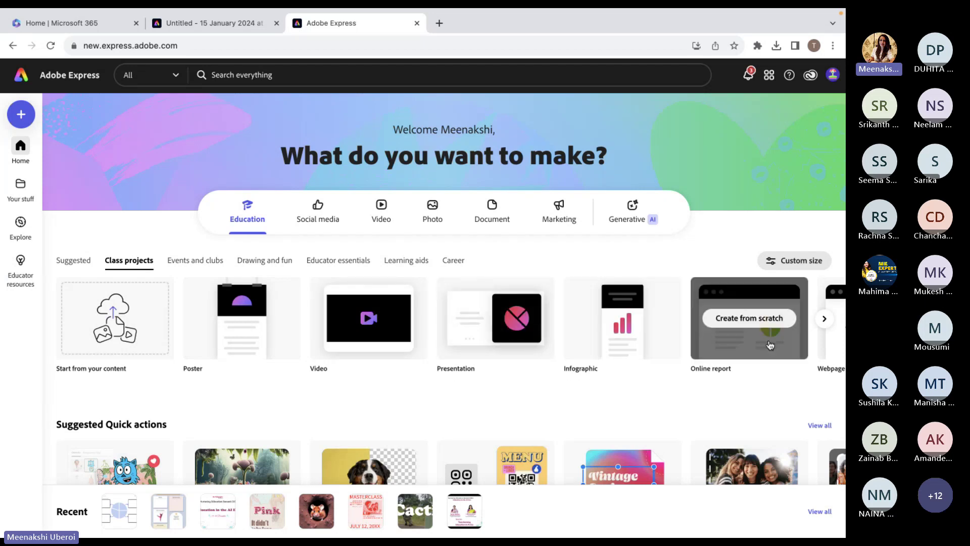
pyautogui.click(824, 320)
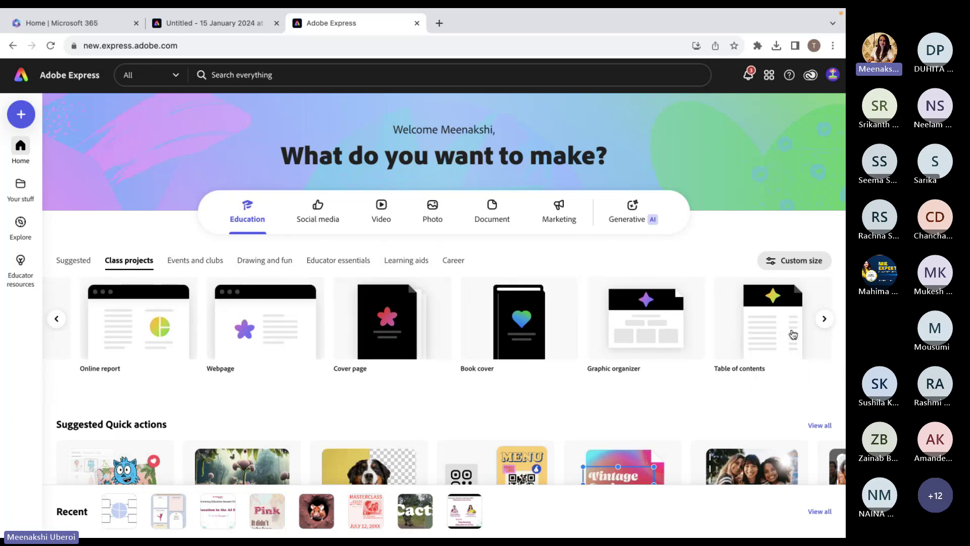
pyautogui.moveTo(427, 360)
pyautogui.moveTo(728, 381)
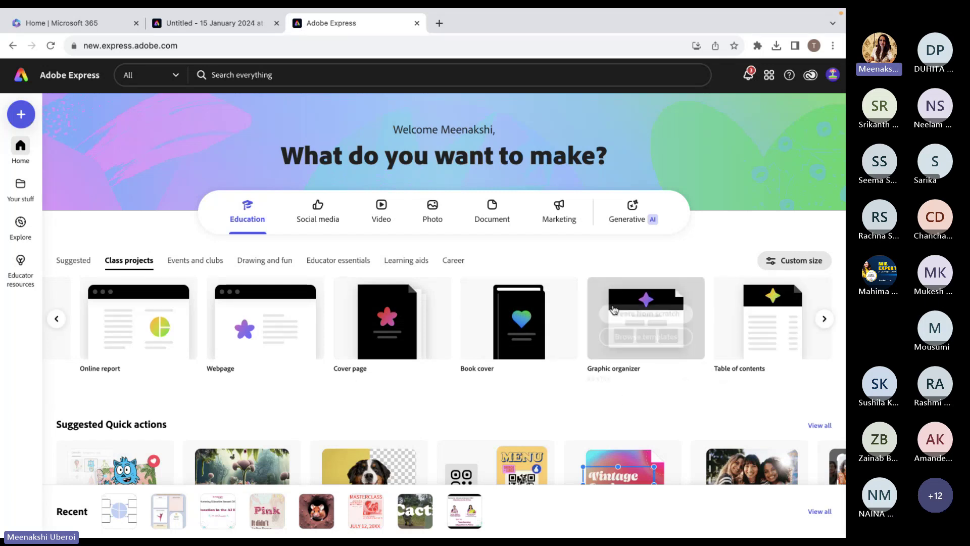
pyautogui.click(57, 319)
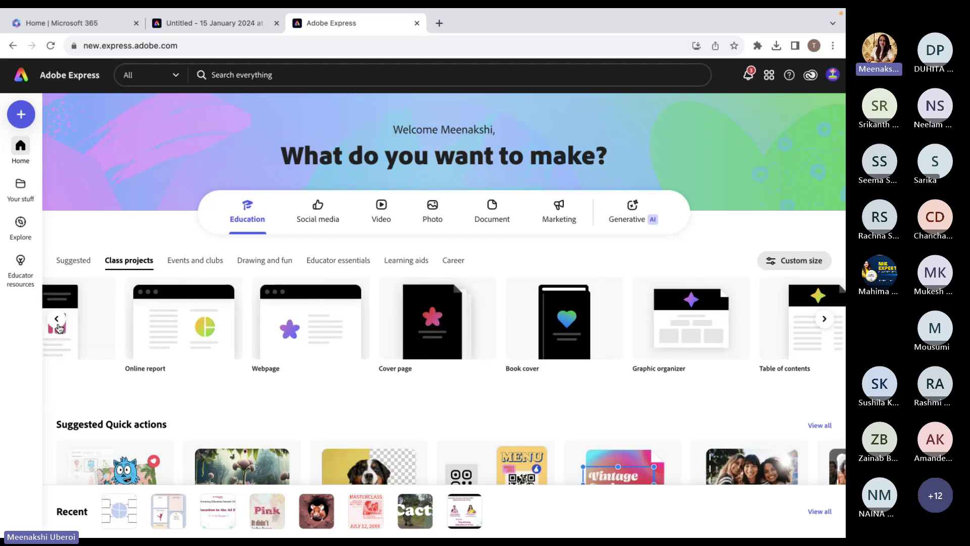
pyautogui.scroll(-5, 191, 398)
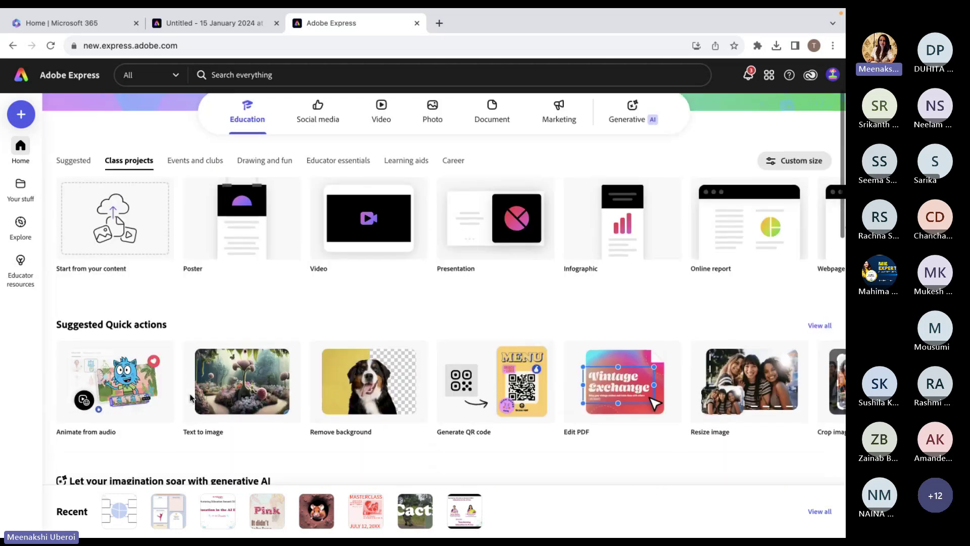
pyautogui.scroll(-10, 191, 398)
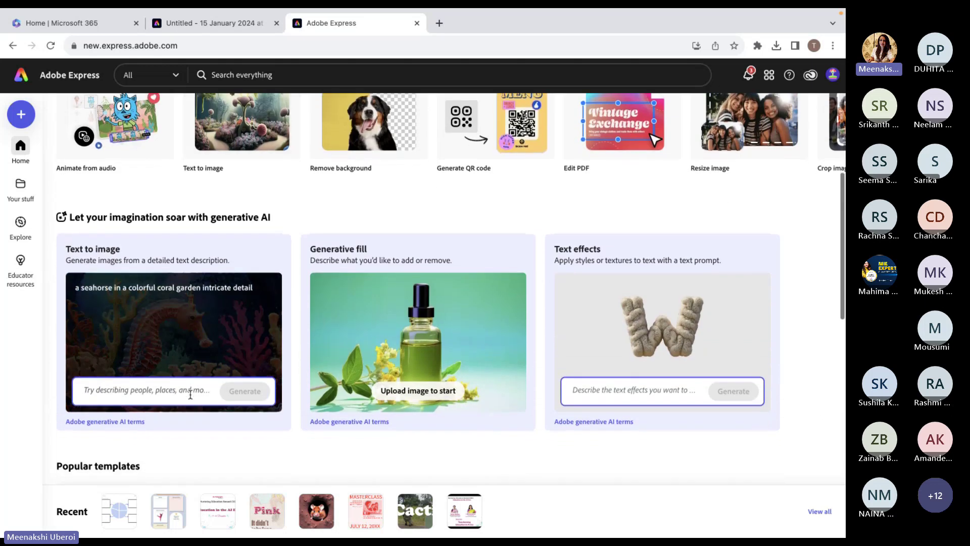
pyautogui.scroll(1, 191, 400)
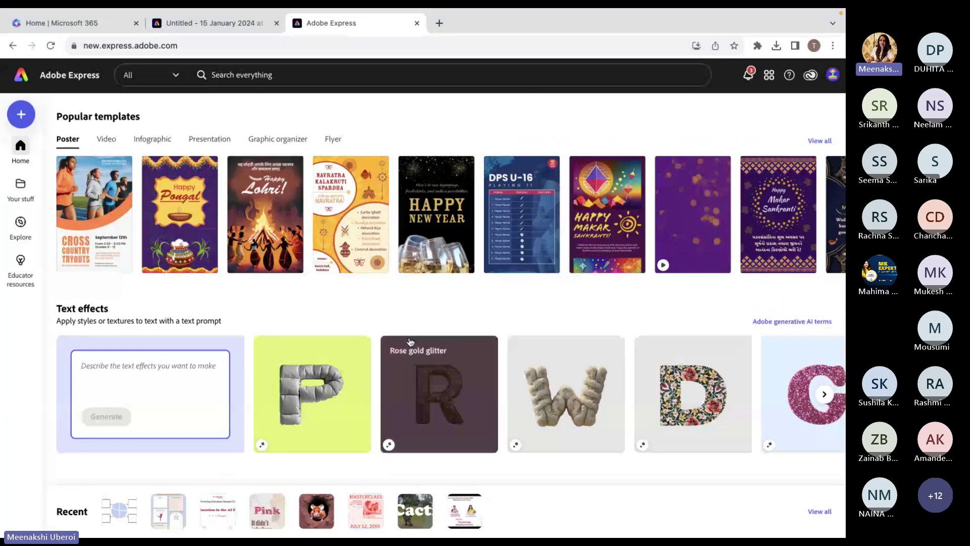
pyautogui.scroll(-1, 439, 364)
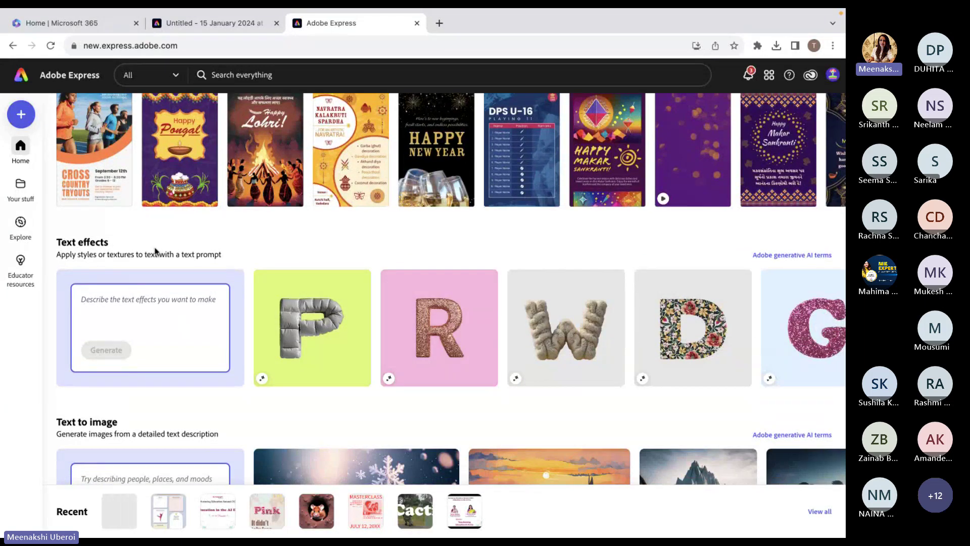
pyautogui.scroll(-1, 158, 251)
pyautogui.scroll(-5, 158, 251)
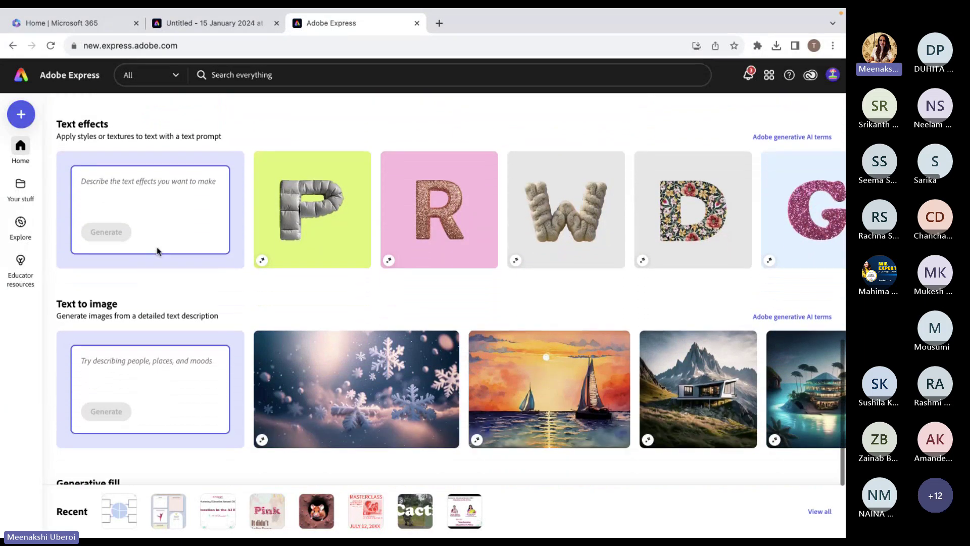
pyautogui.scroll(10, 158, 251)
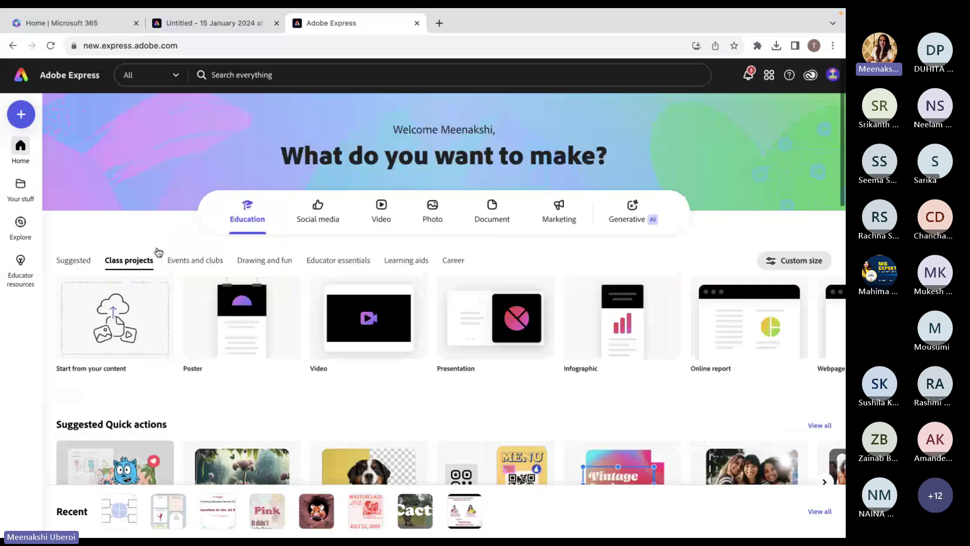
# Step through Events and clubs and Drawing and fun to reach the Educator essentials templates.
pyautogui.click(202, 261)
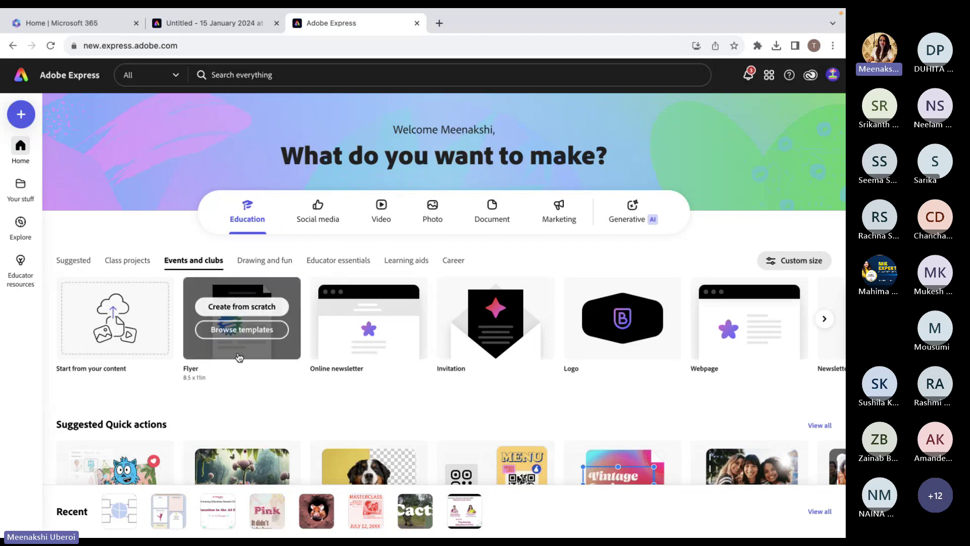
pyautogui.moveTo(486, 380)
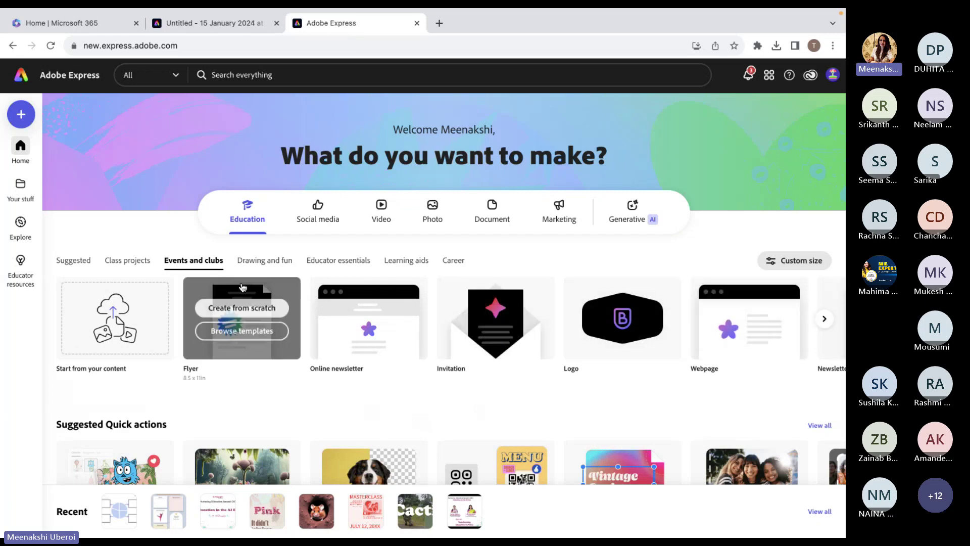
pyautogui.click(267, 265)
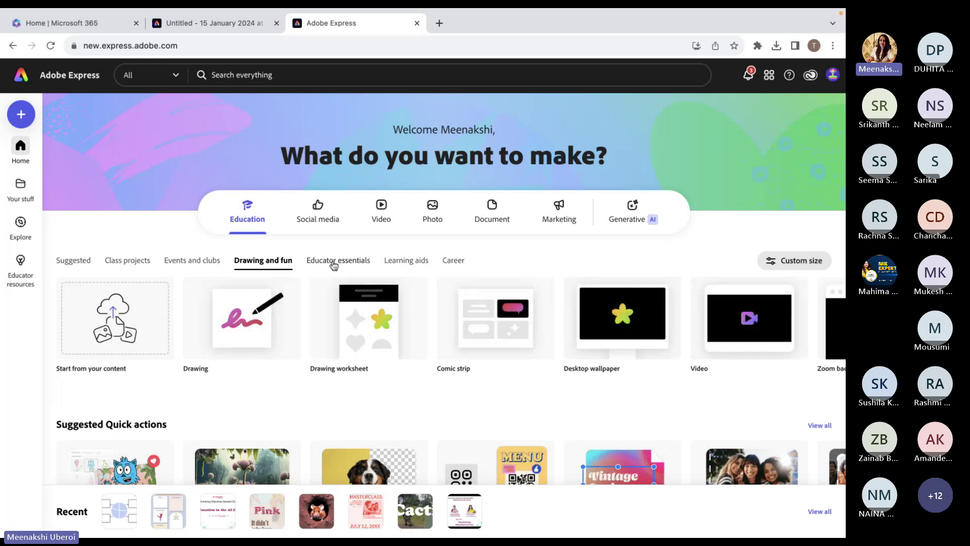
pyautogui.click(326, 264)
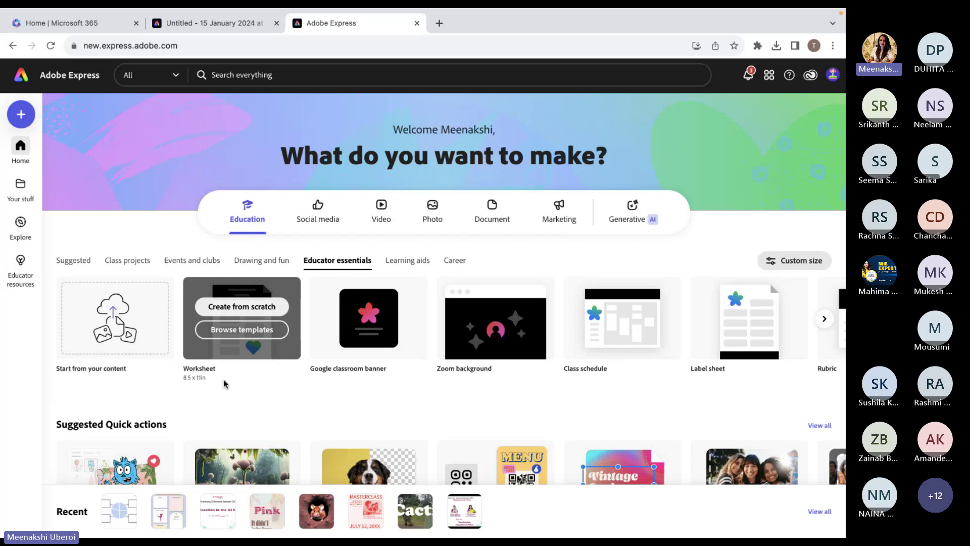
# Start a blank Worksheet and search its templates for 'integers'.
pyautogui.click(251, 331)
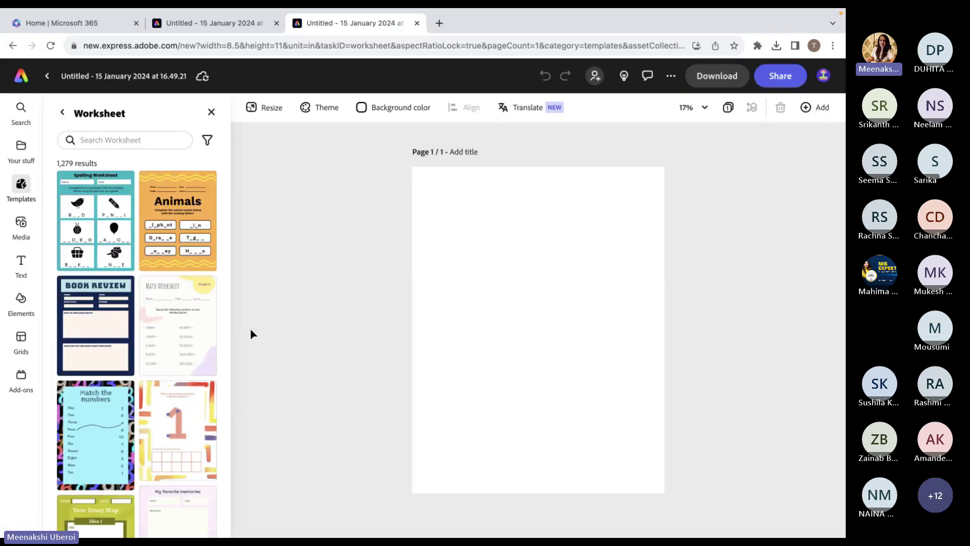
pyautogui.click(138, 144)
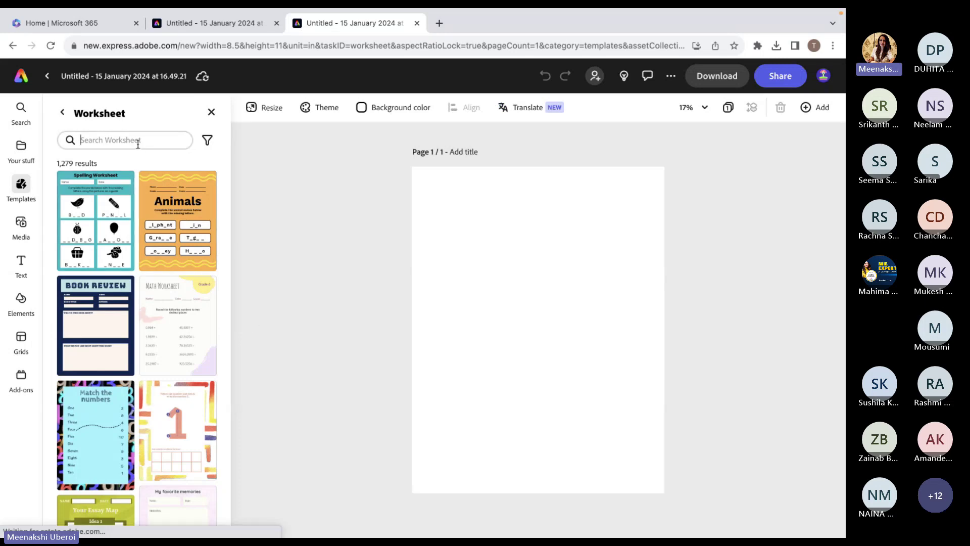
pyautogui.write('integers')
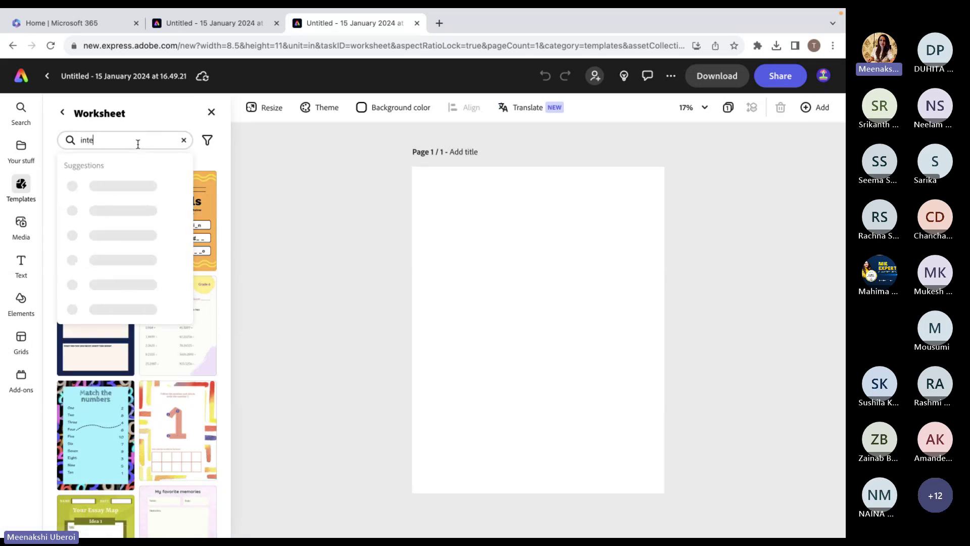
pyautogui.press('Return')
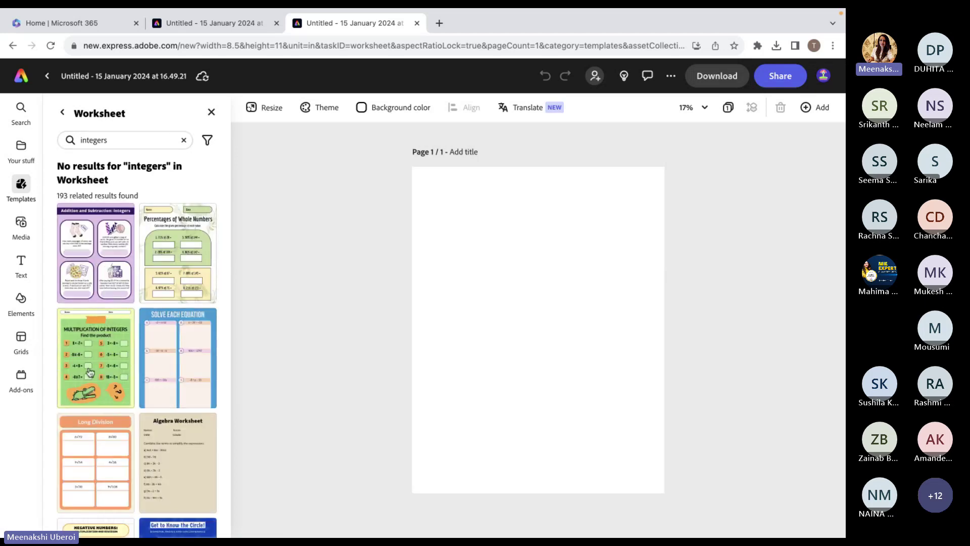
# Apply the Addition and Subtraction: Integers template and change its lavender background to a white swatch.
pyautogui.click(93, 273)
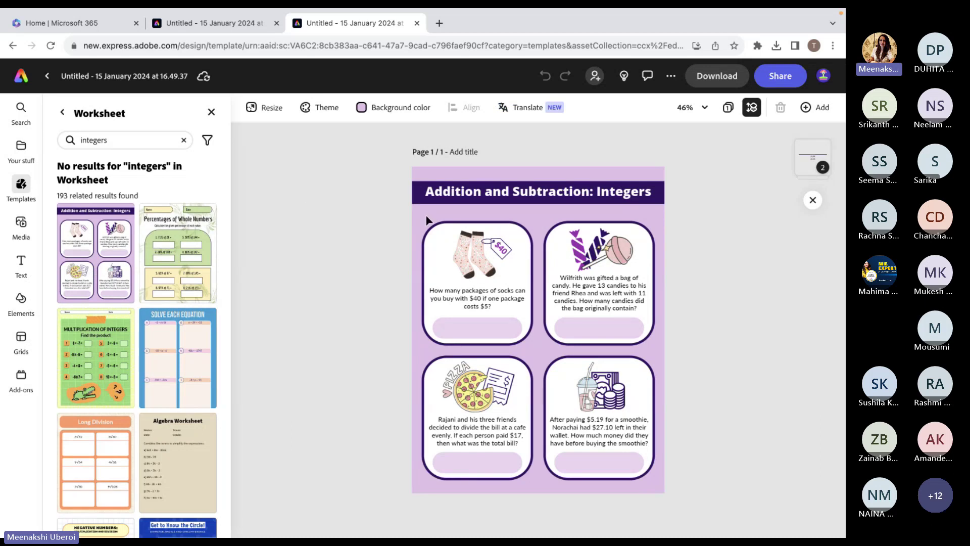
pyautogui.click(386, 107)
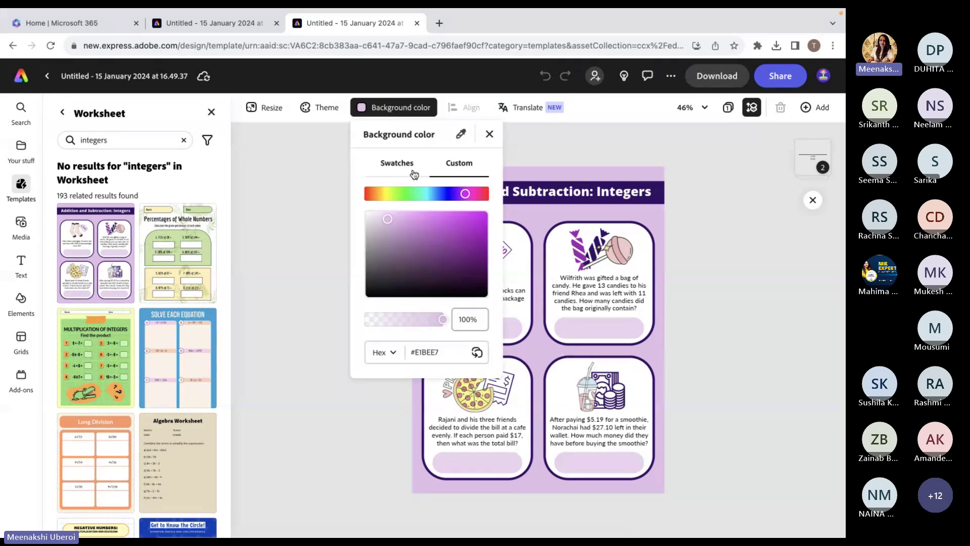
pyautogui.click(397, 163)
pyautogui.click(401, 202)
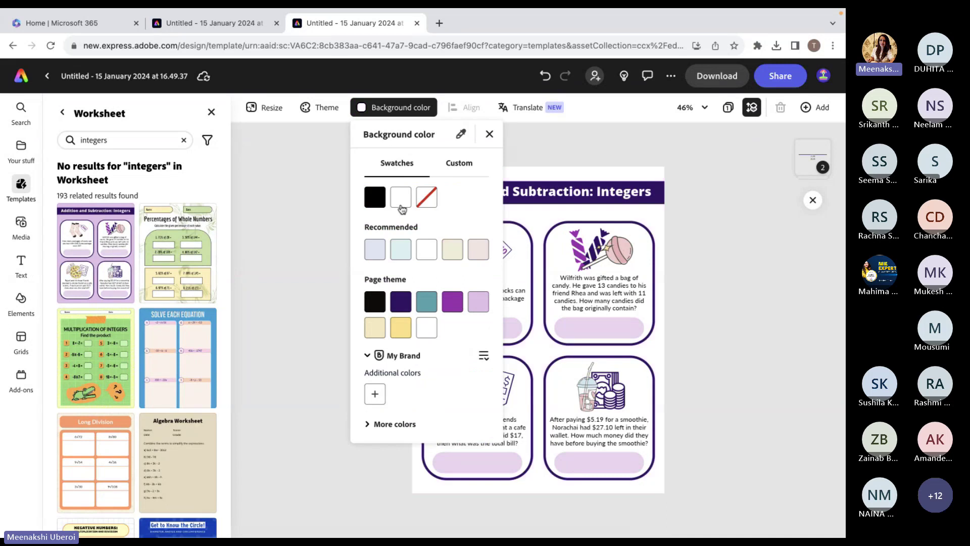
pyautogui.click(306, 336)
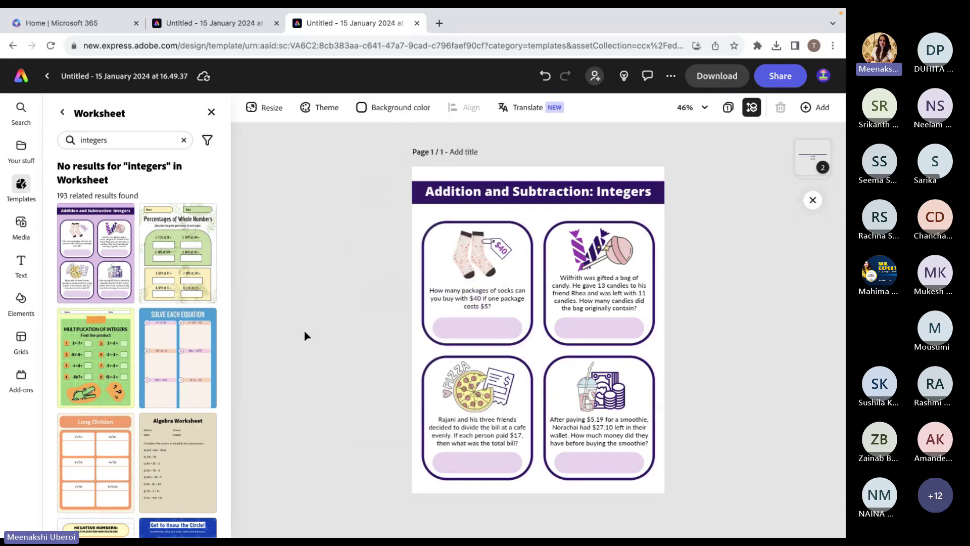